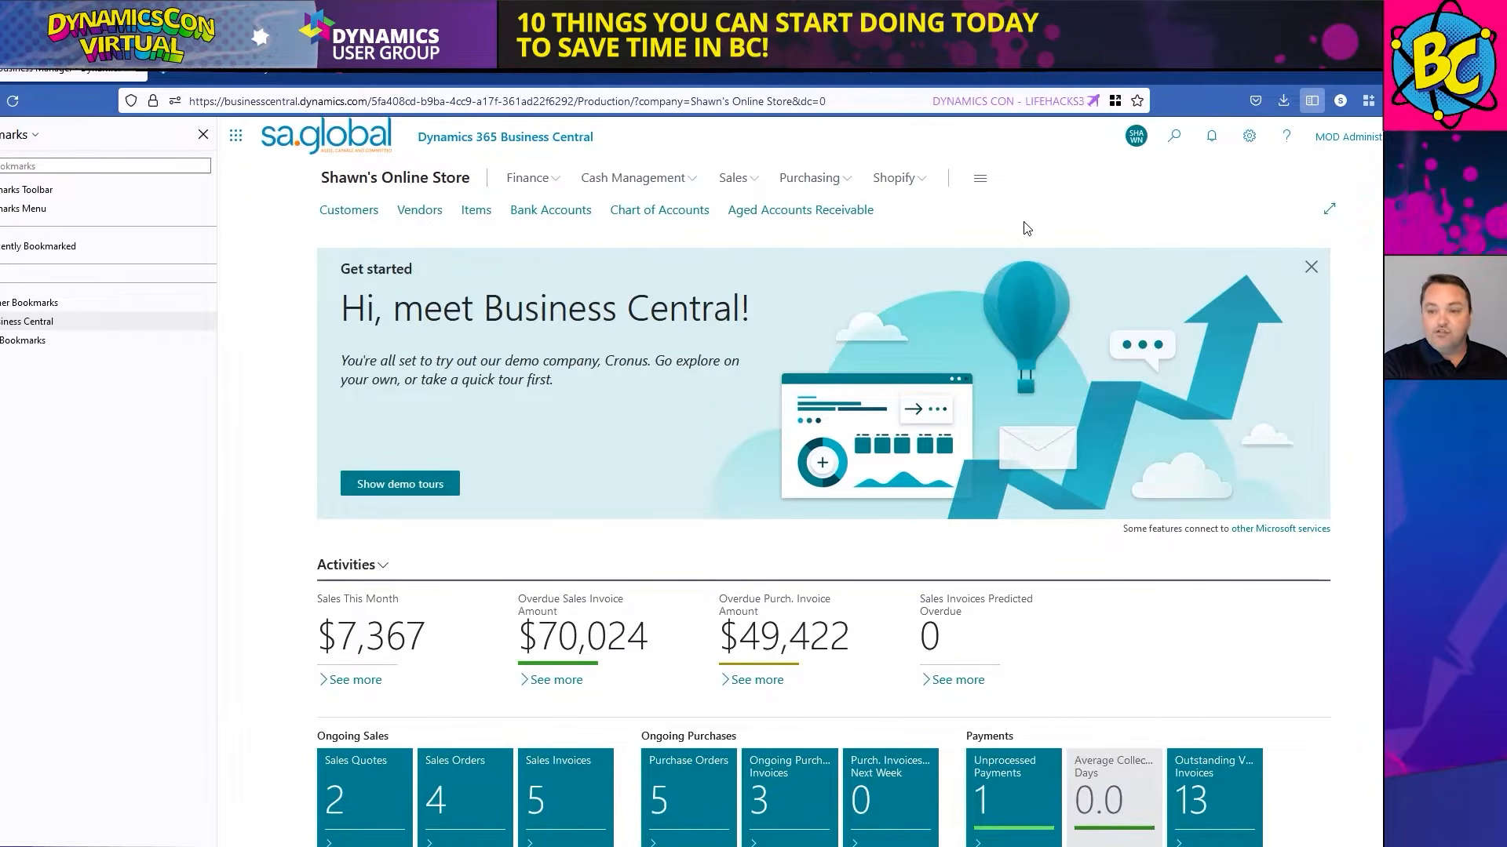
- Open the Help pane for the Business Manager home page and close it again
key("ctrl+F1")
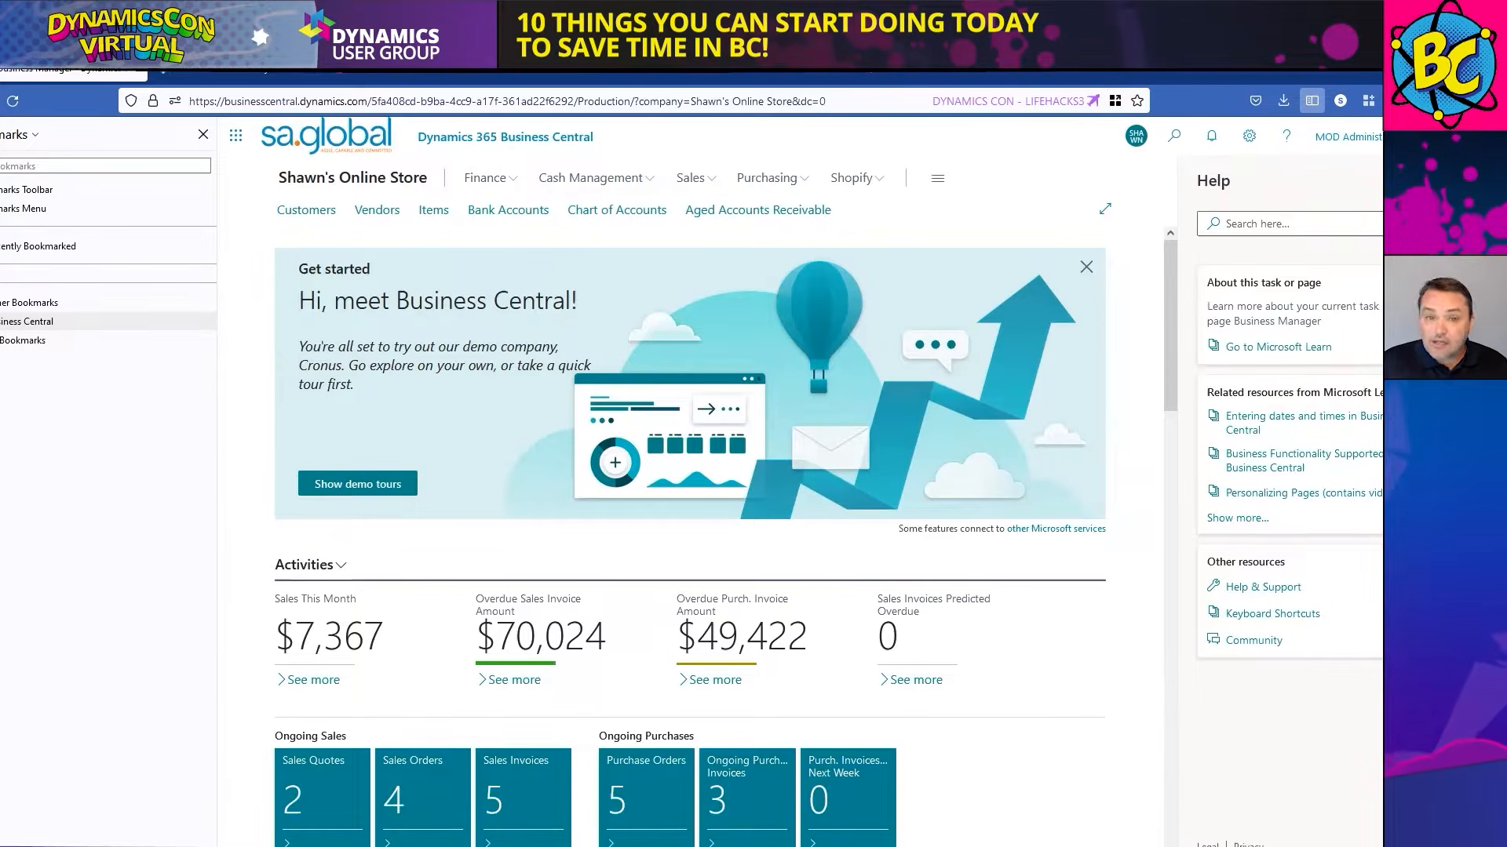
left_click(1422, 180)
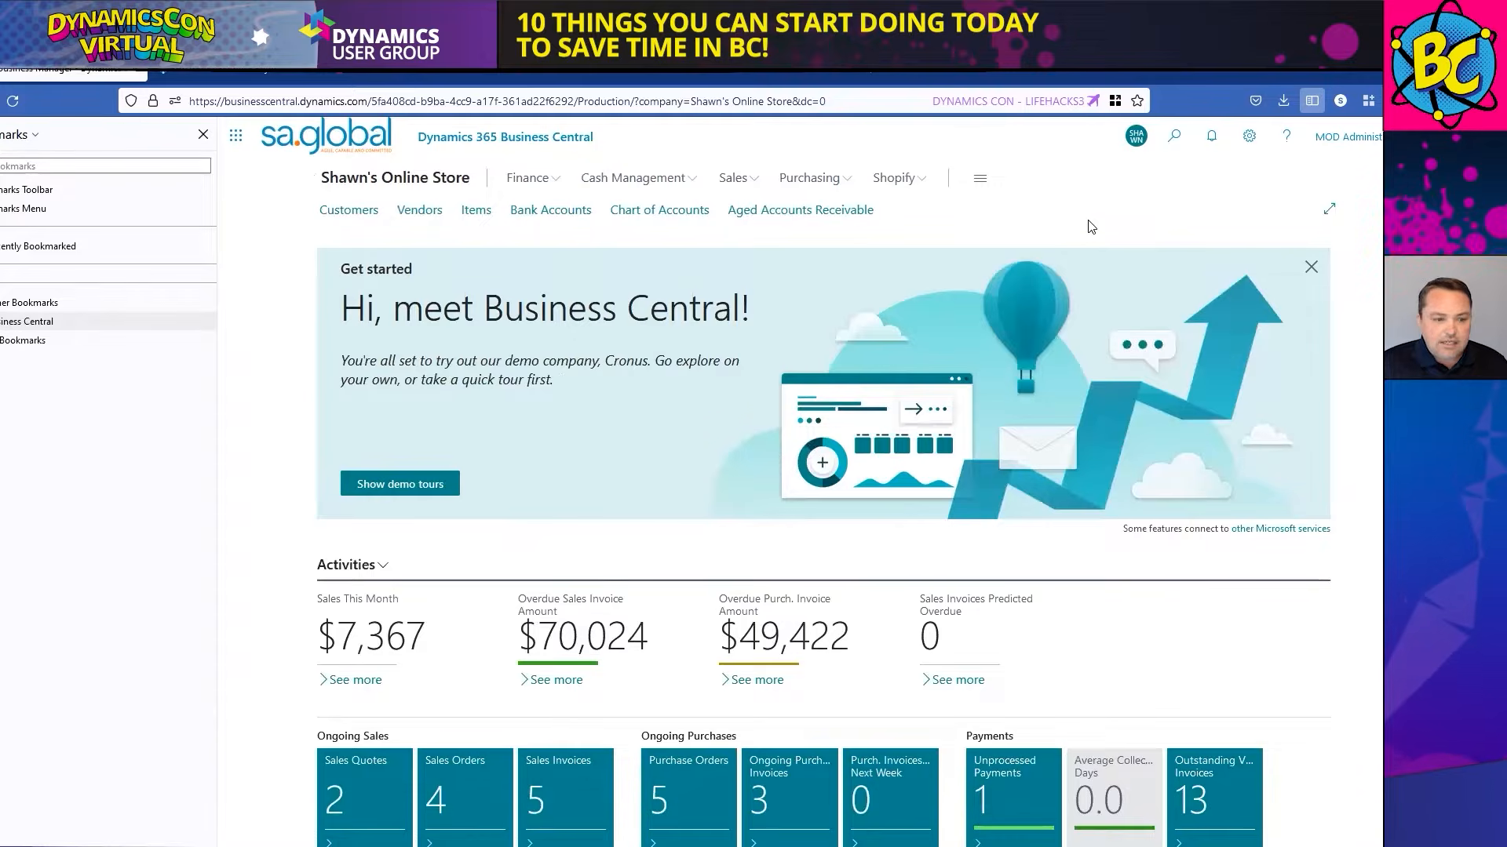
- Open the Adatum Corporation sales order dated 5/1/2023 and expand it to the wide page layout
left_click(744, 182)
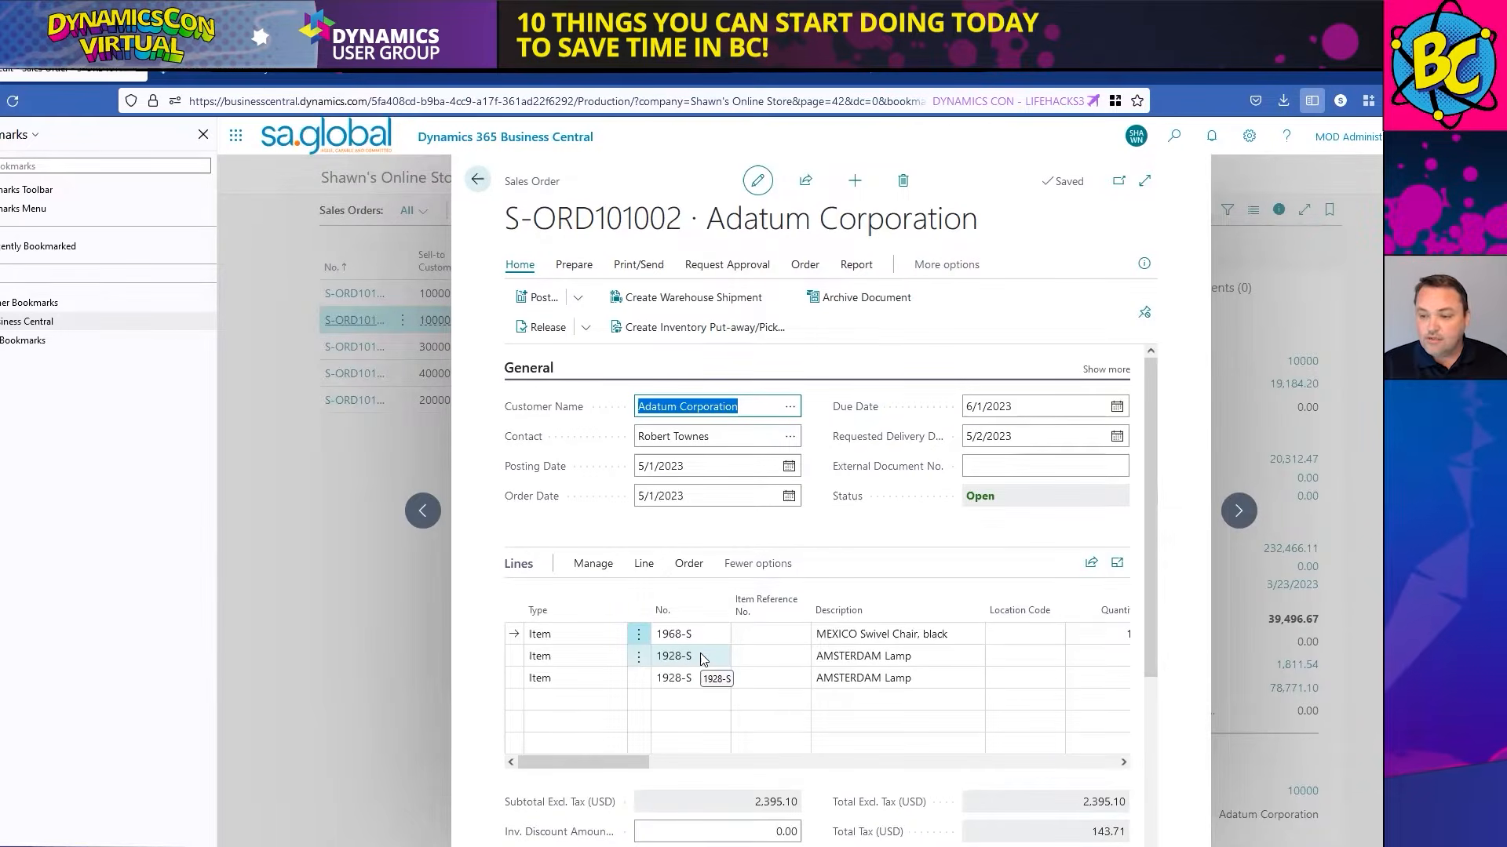
key("ctrl+F12")
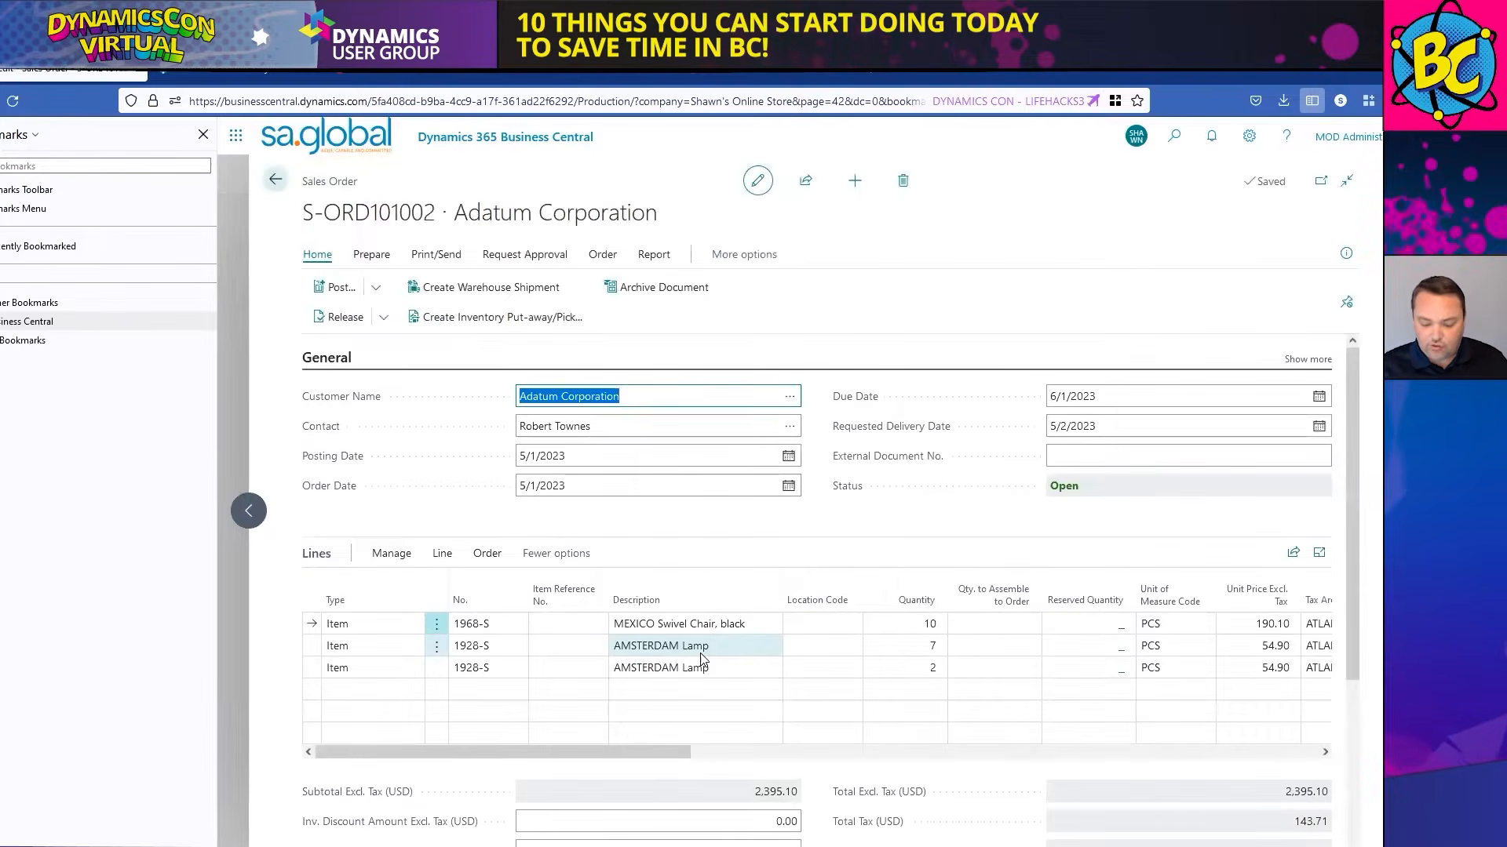
key("ctrl+F12")
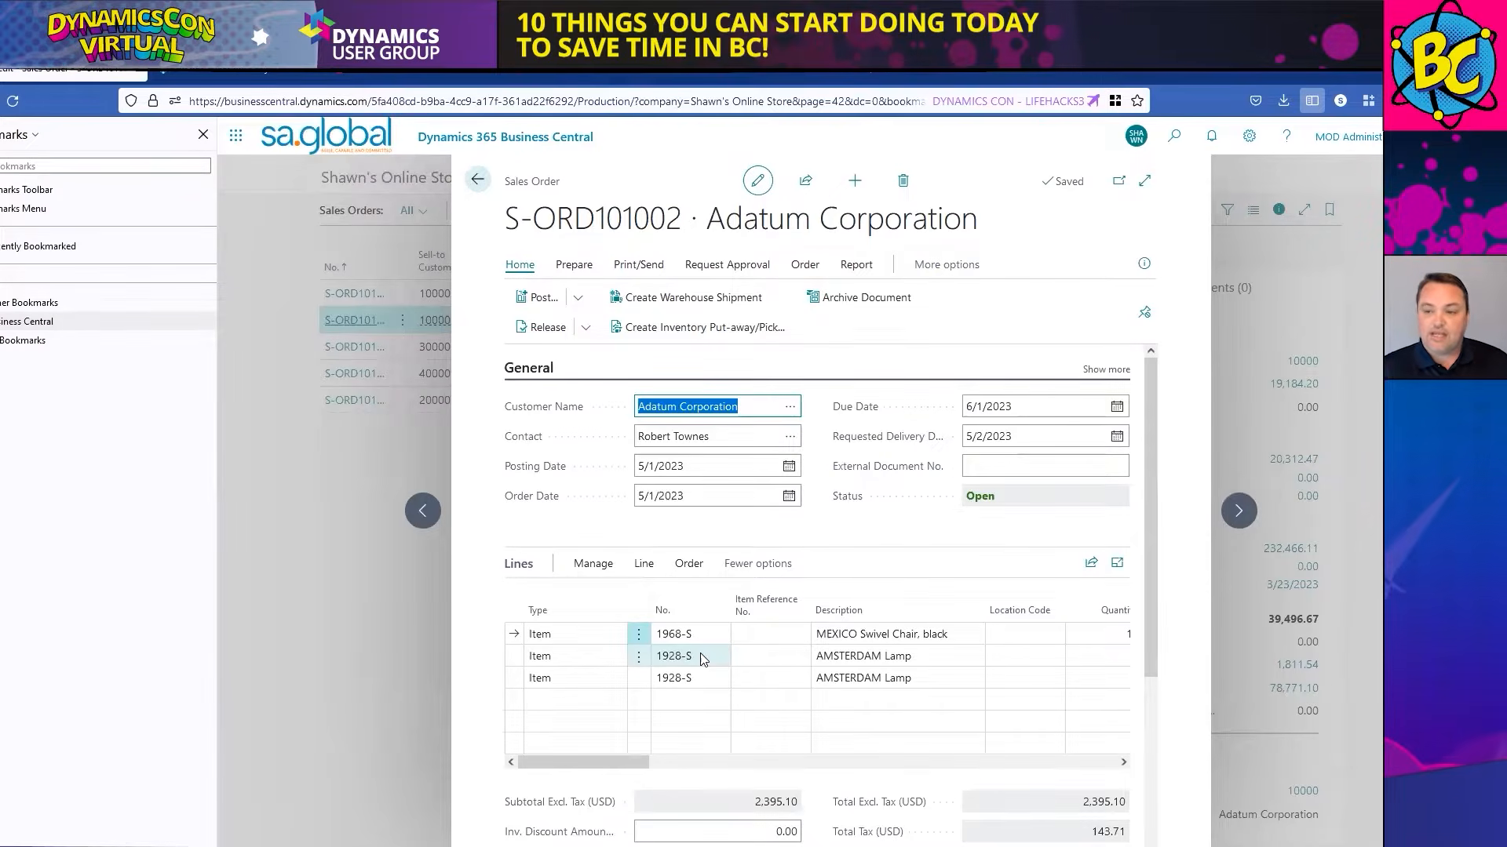
key("alt+F12")
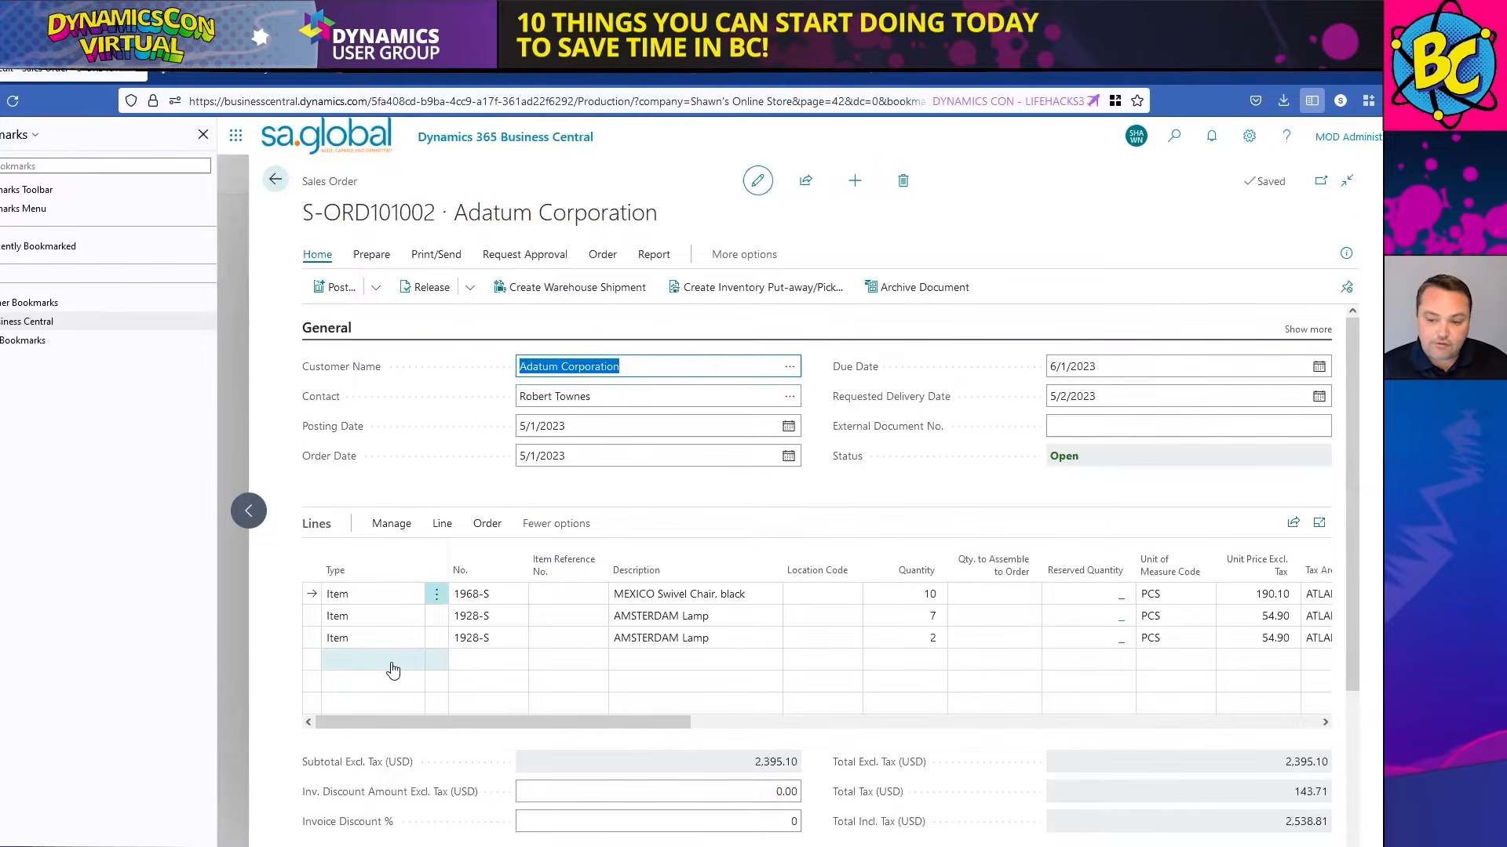
- Add an Item line for 1928-S AMSTERDAM Lamp with a quantity of 2 in the first empty row of the order lines
left_click(393, 663)
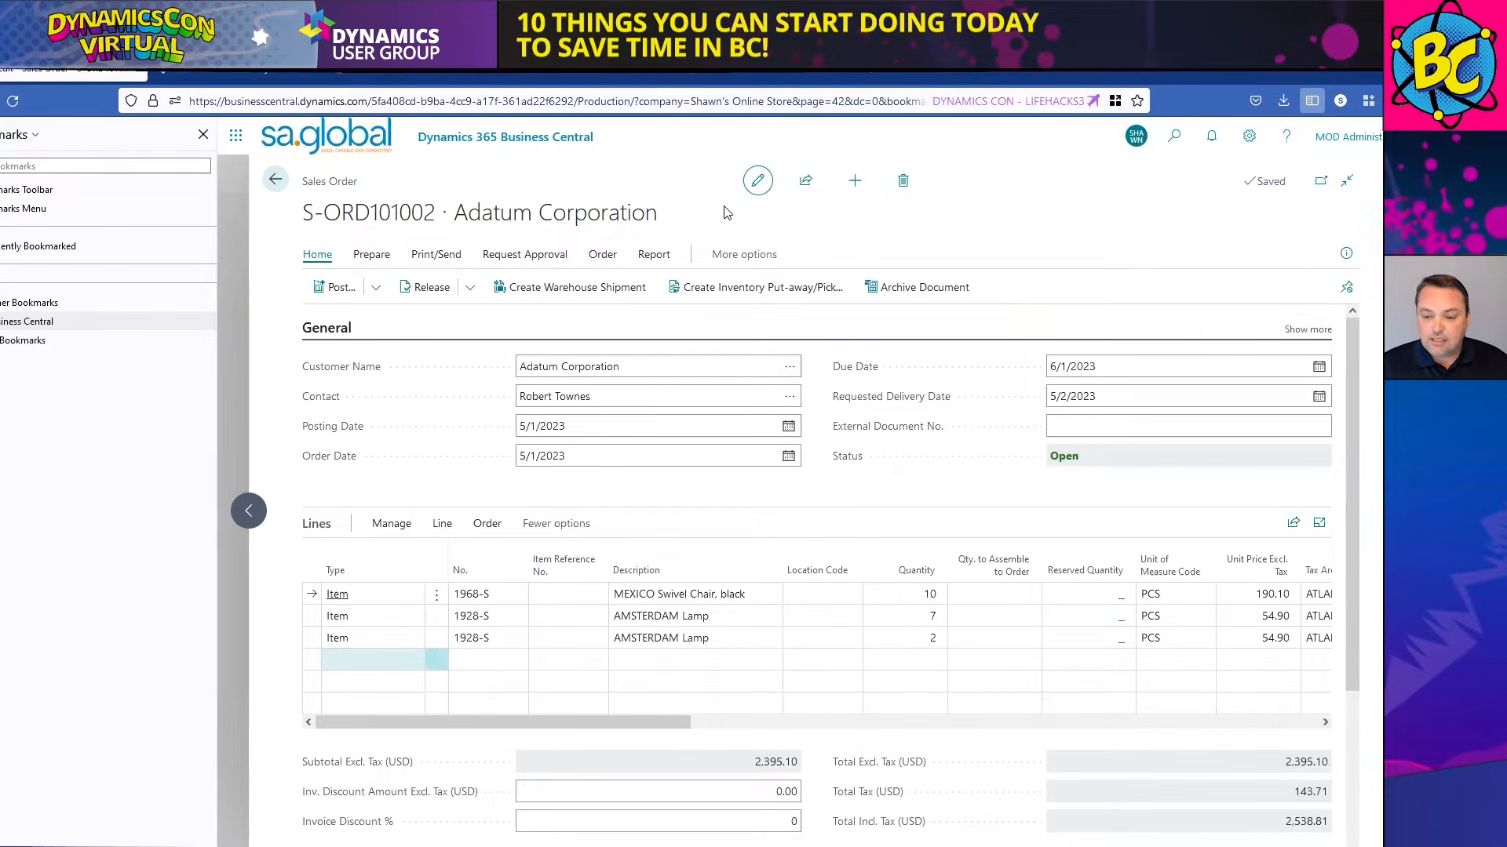
left_click(392, 660)
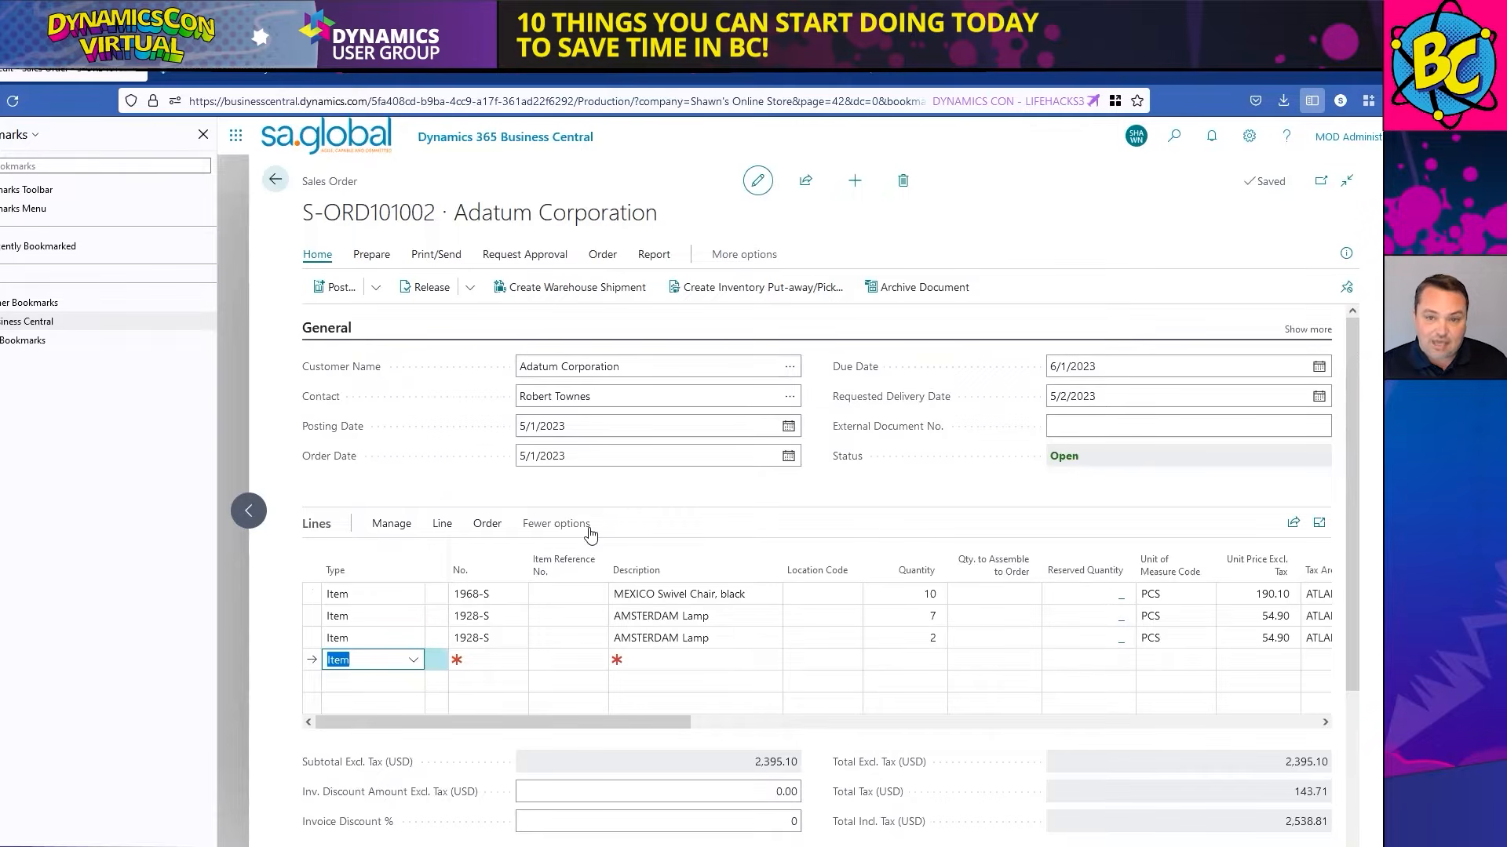
left_click(489, 660)
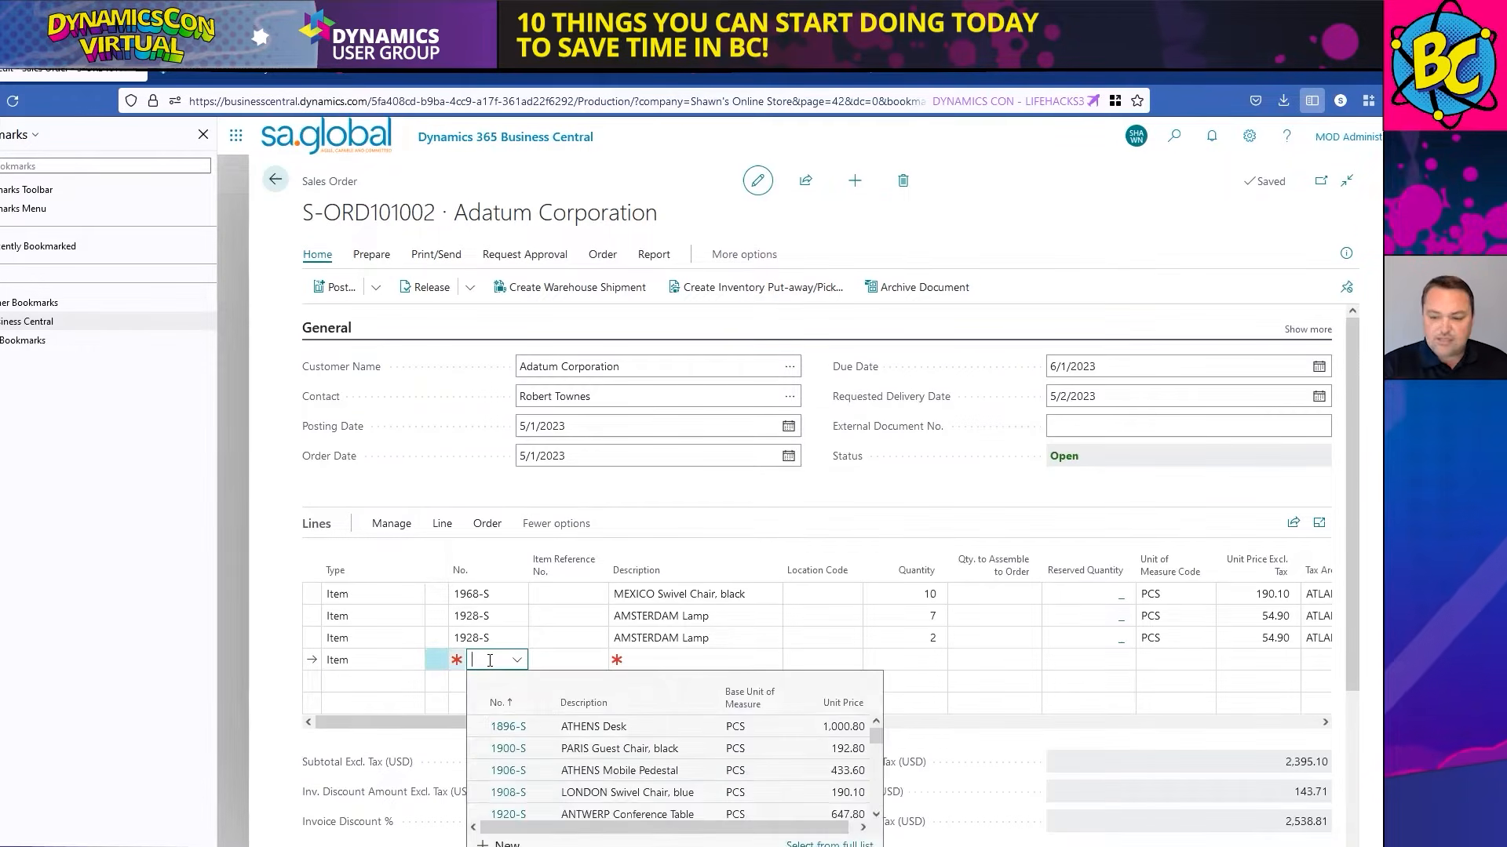
type("1928-S")
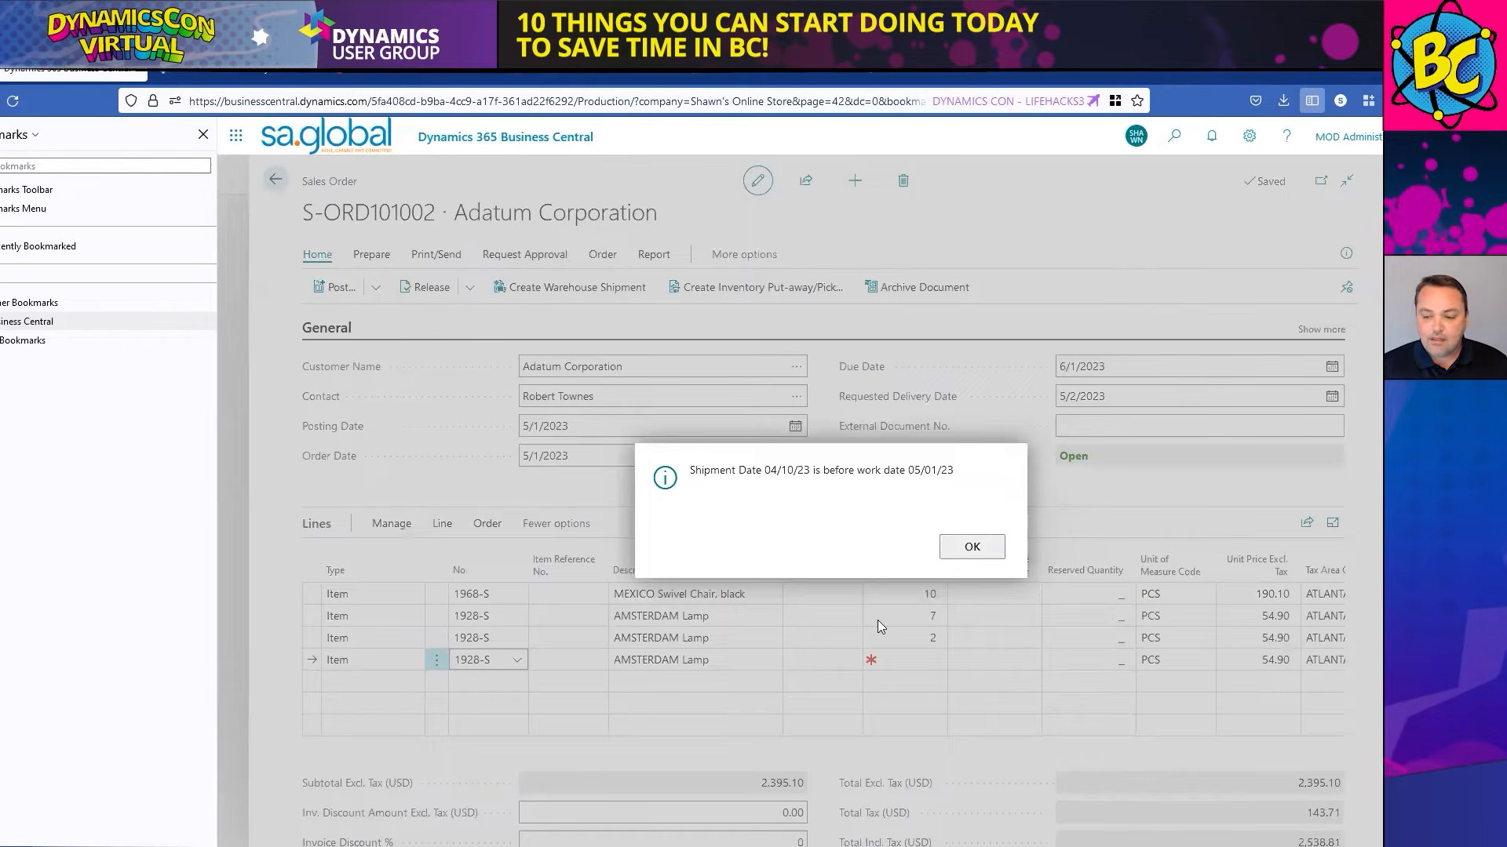
key("Return")
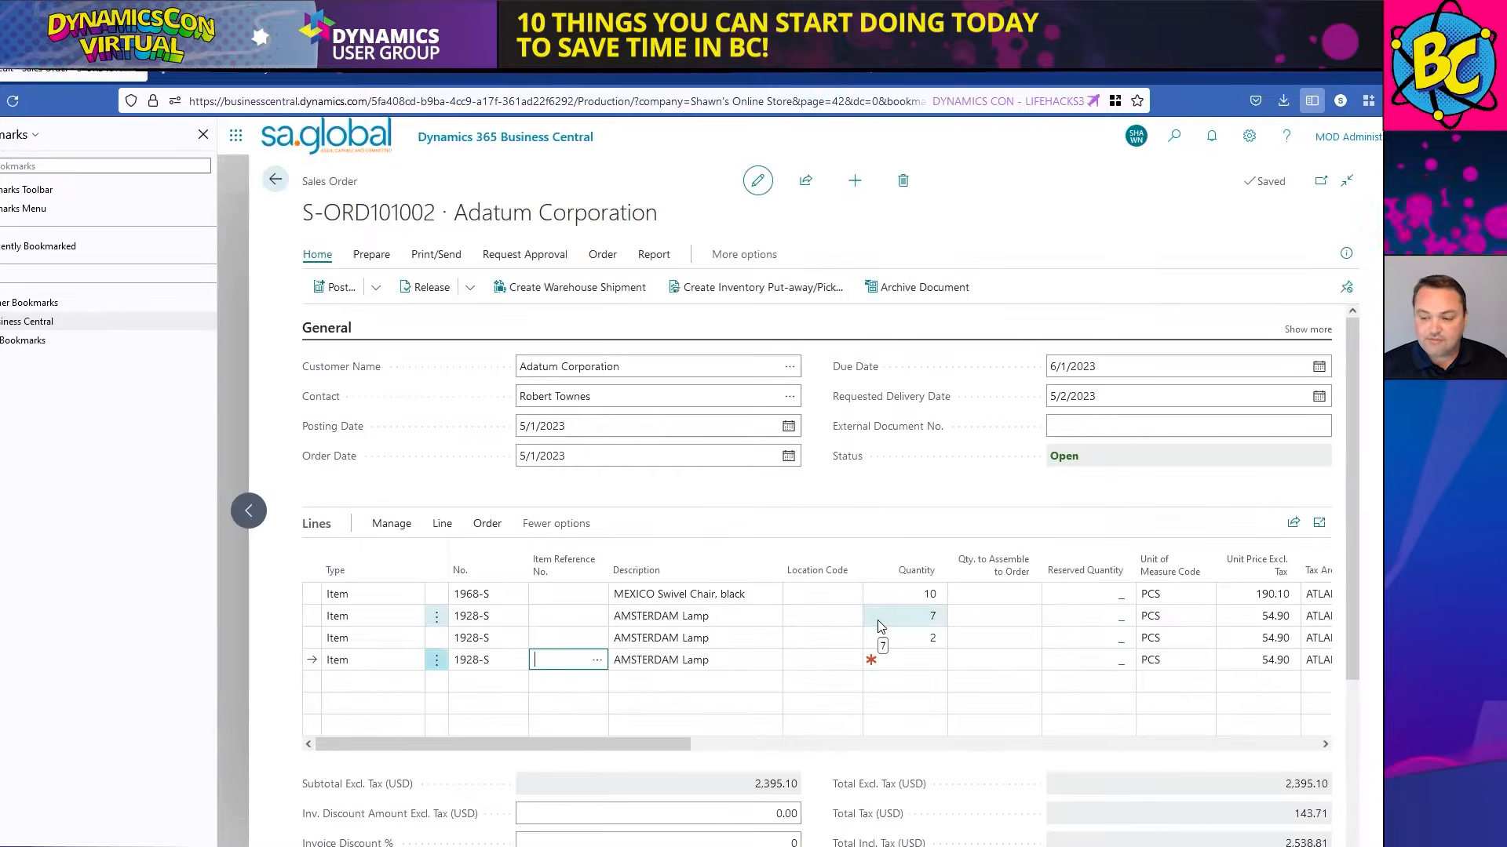
key("Tab")
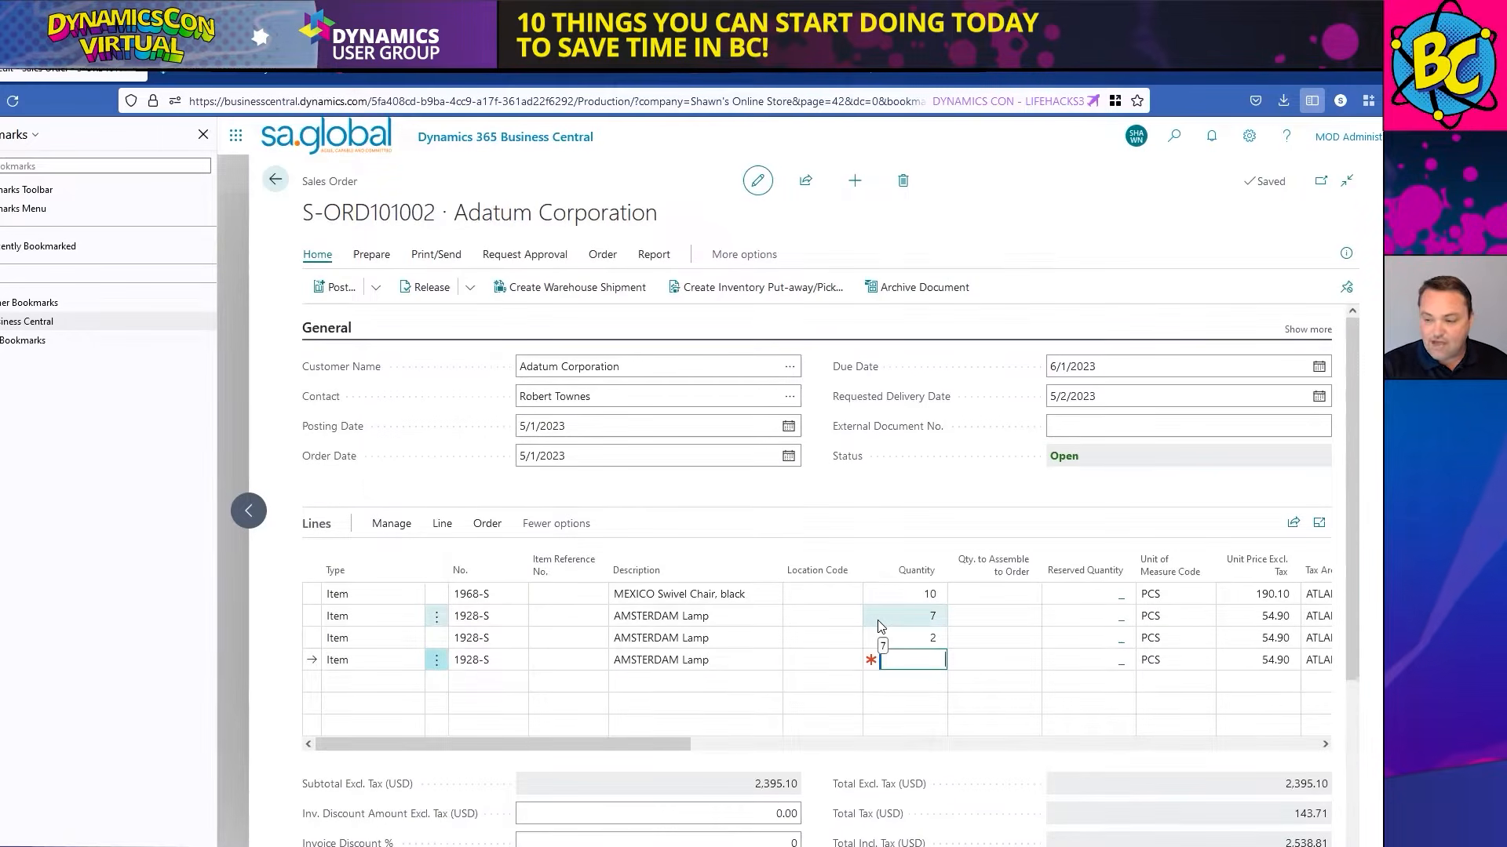
type("2")
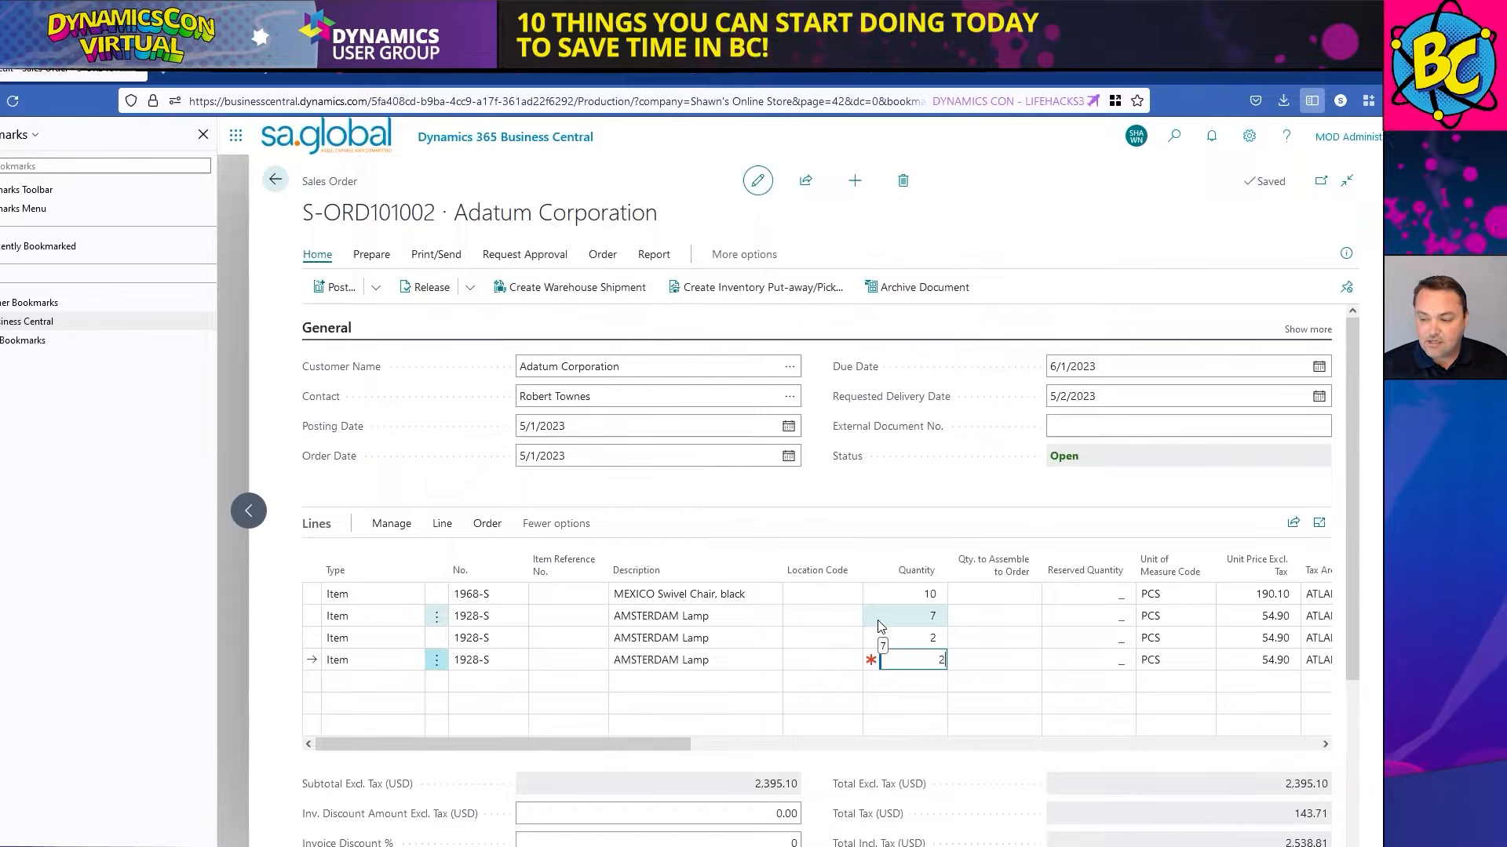
key("Tab")
key("shift+Tab")
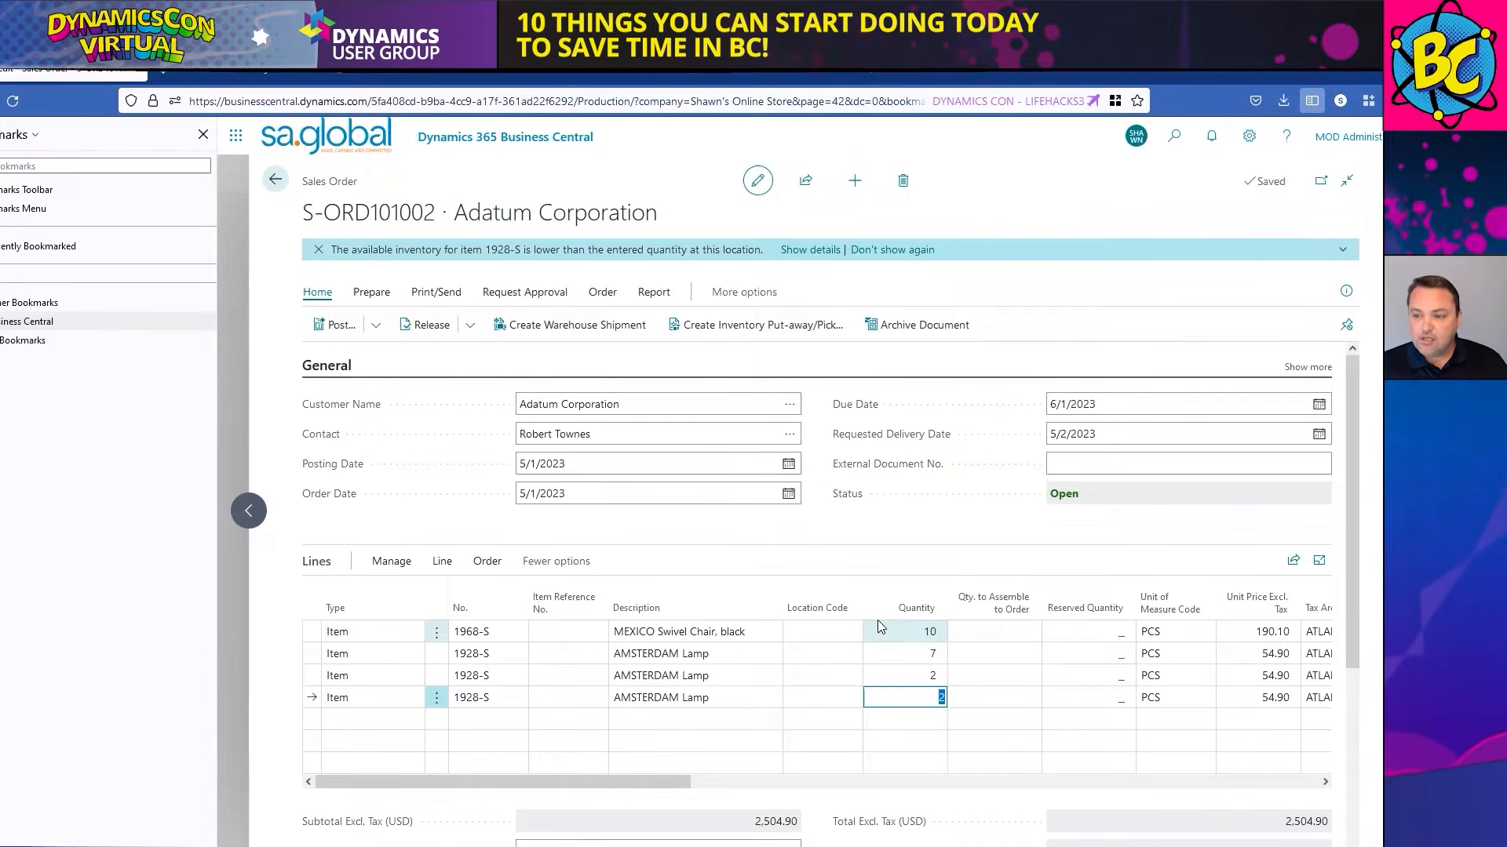
- Close the sales order back to the home page and reopen the Sales Orders list
key("F9")
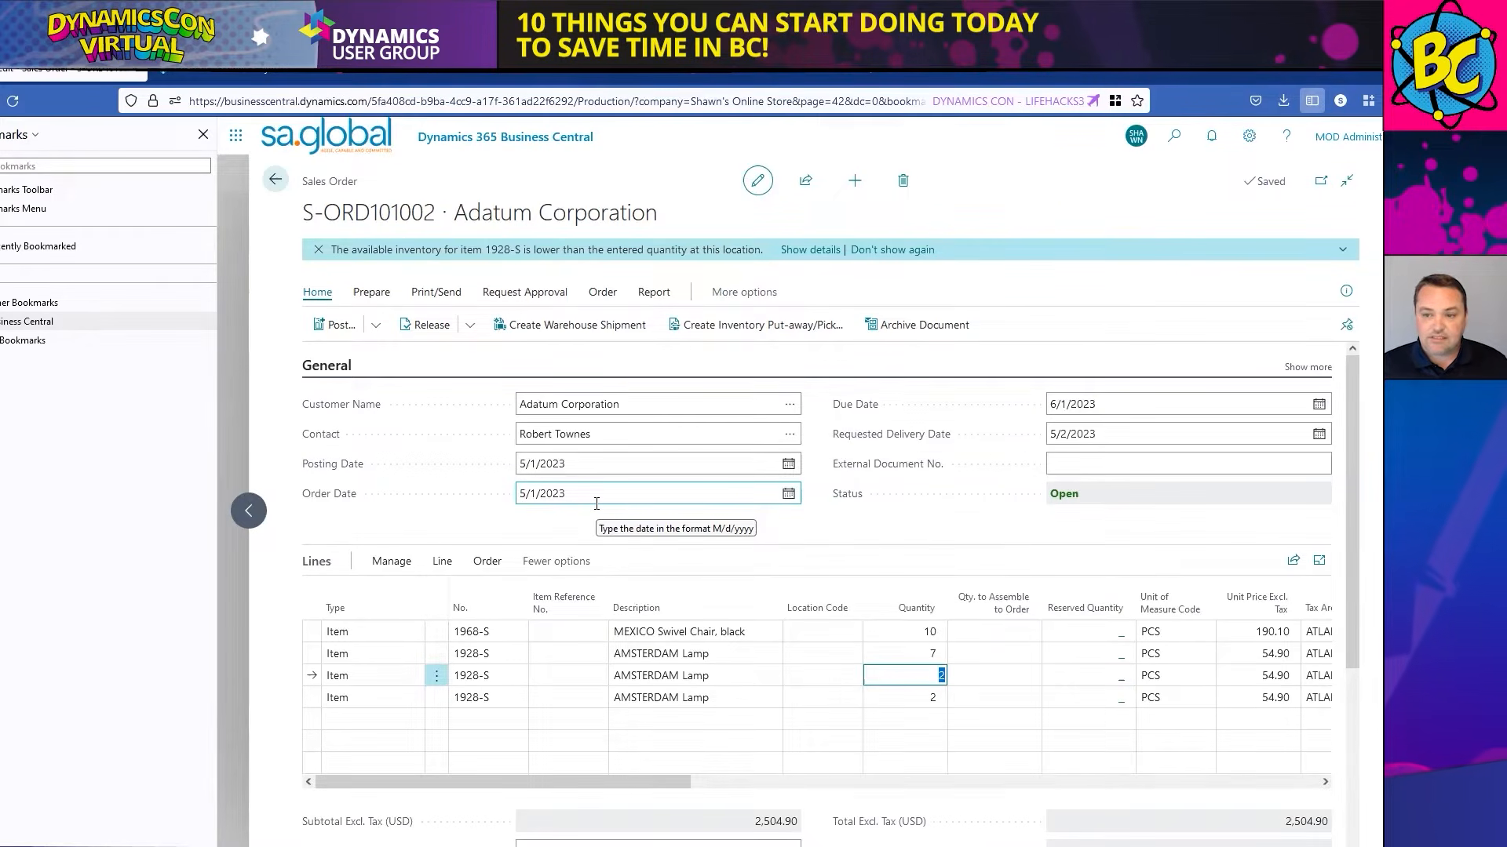
key("Escape")
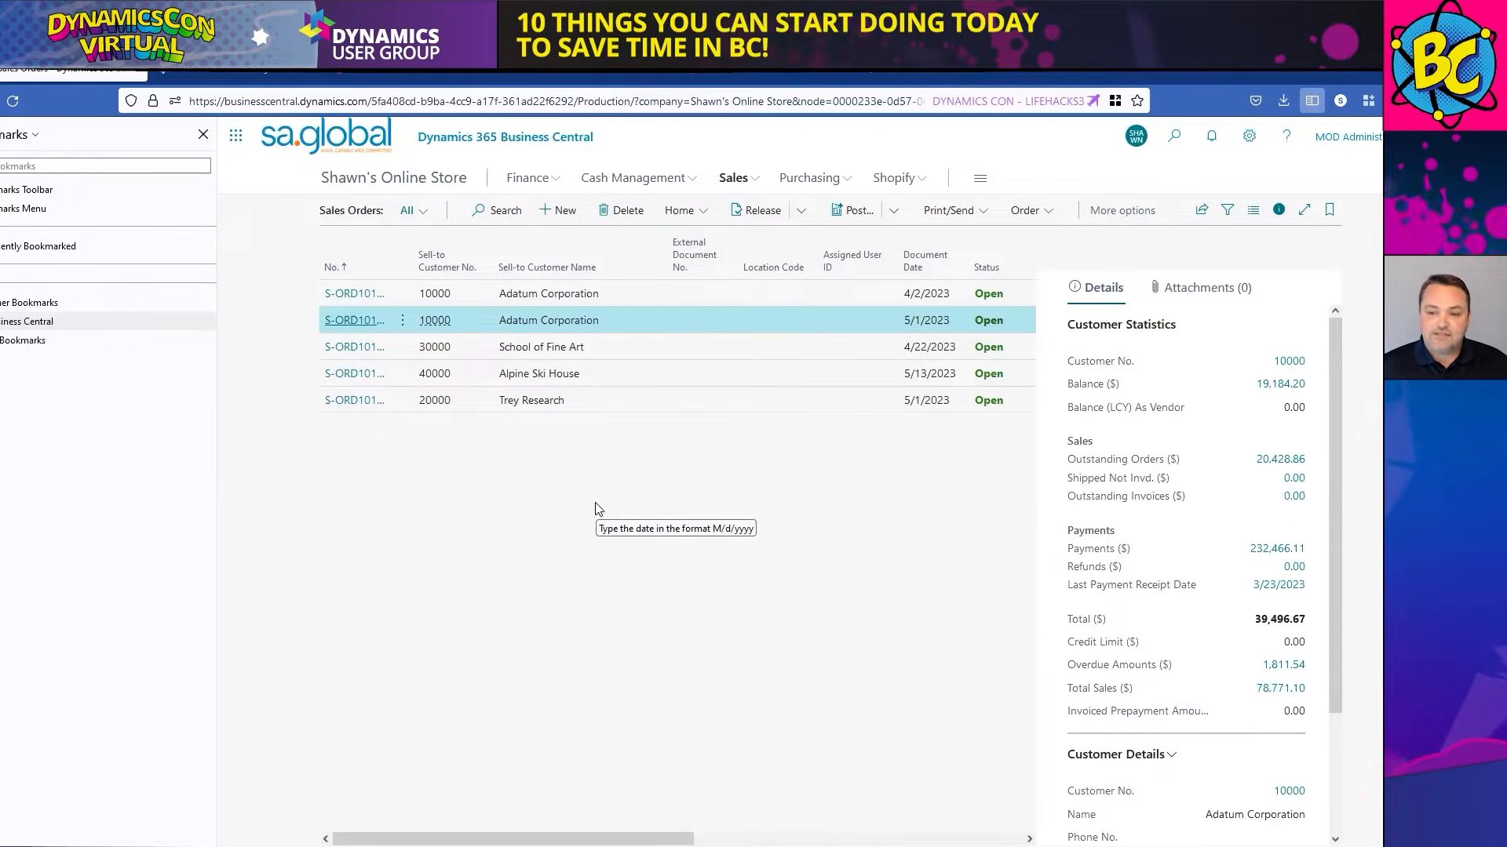
key("Escape")
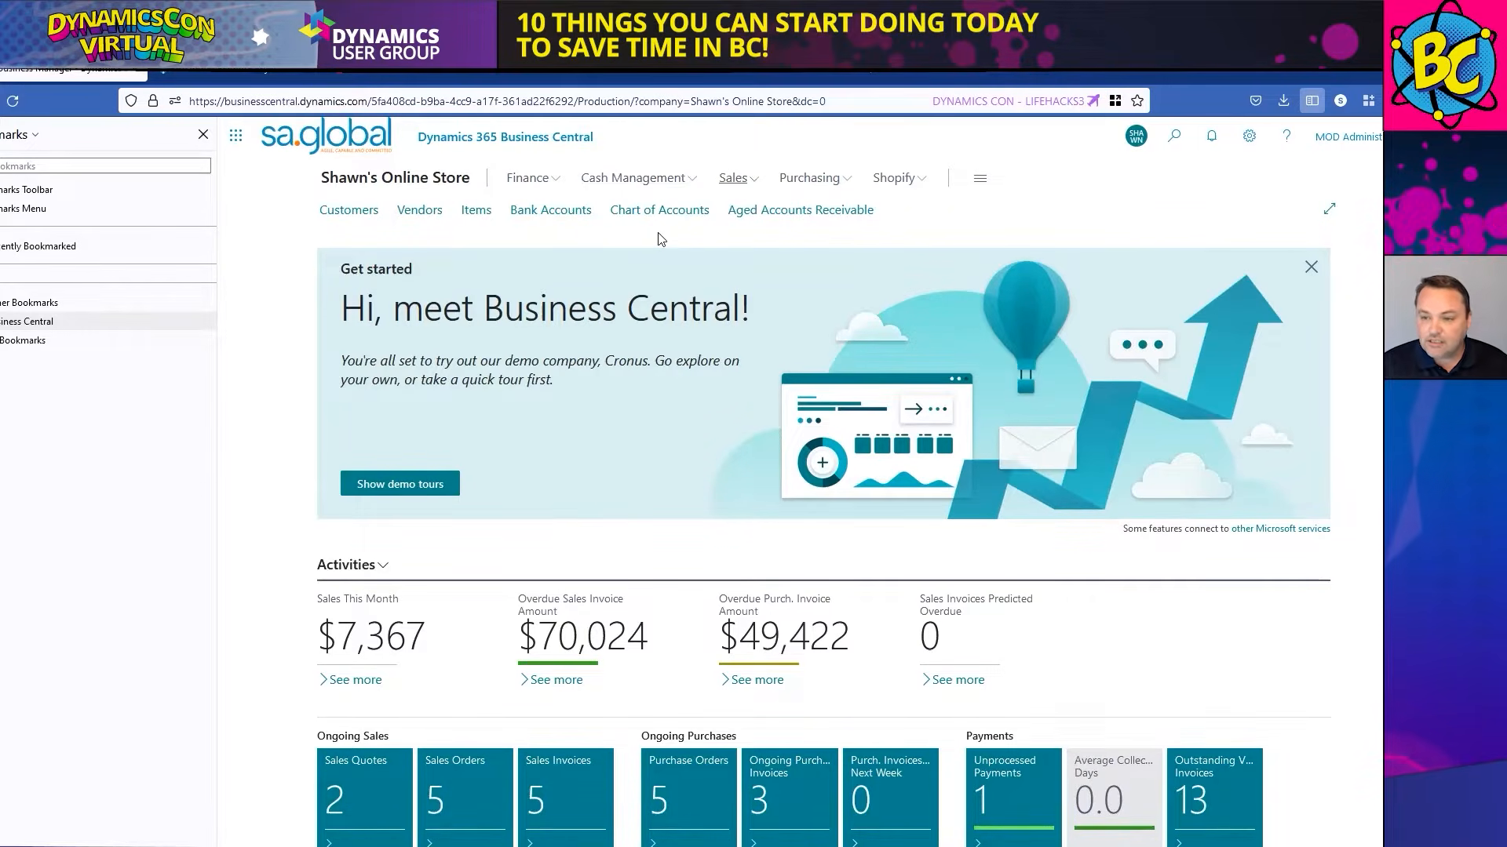
left_click(733, 178)
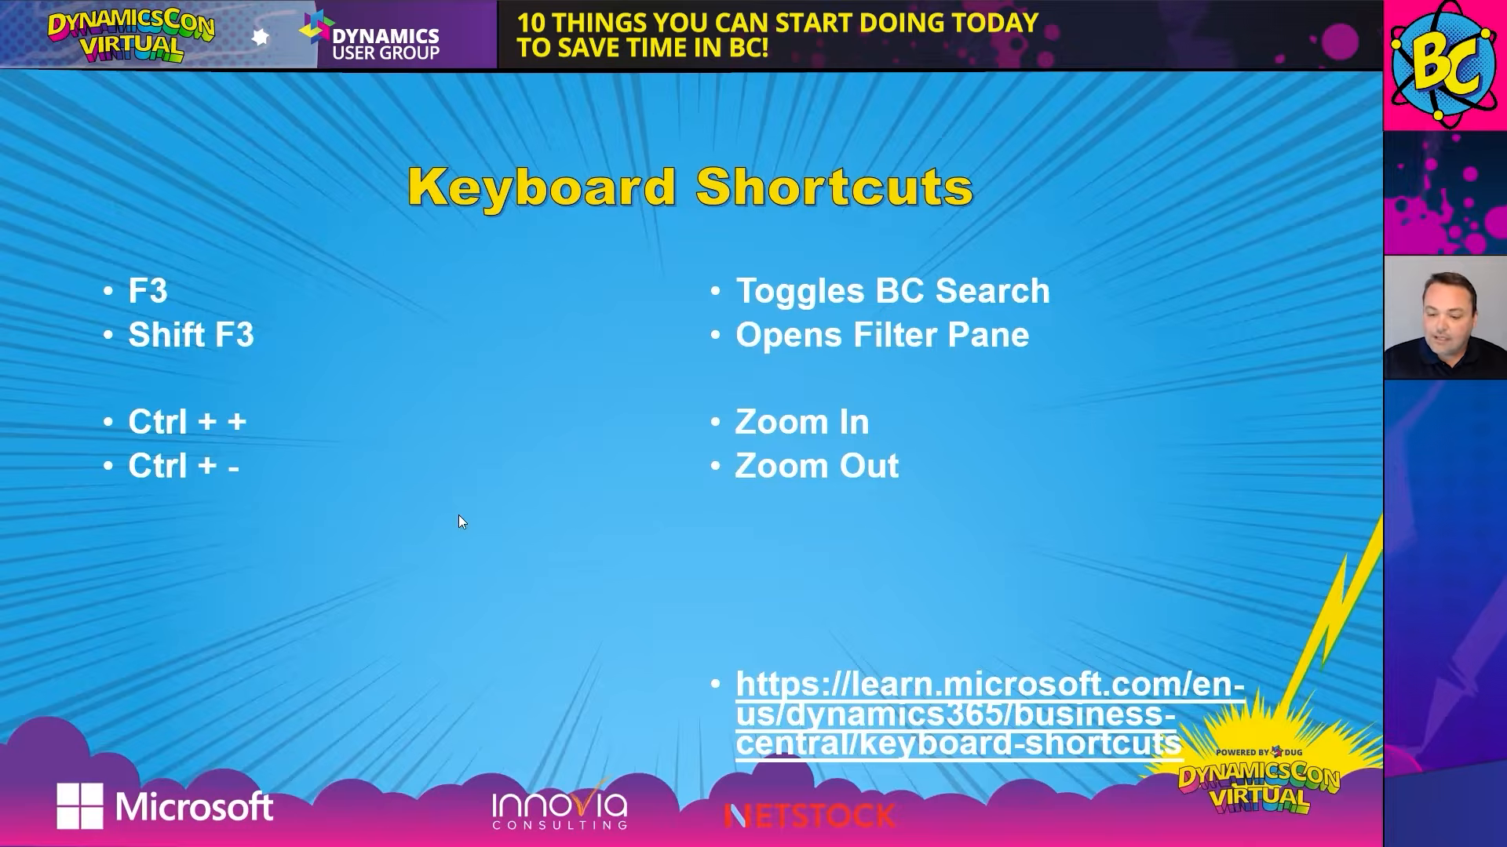
- Switch from the Keyboard Shortcuts slide back to the Sales Orders list in Business Central
key("alt+Tab")
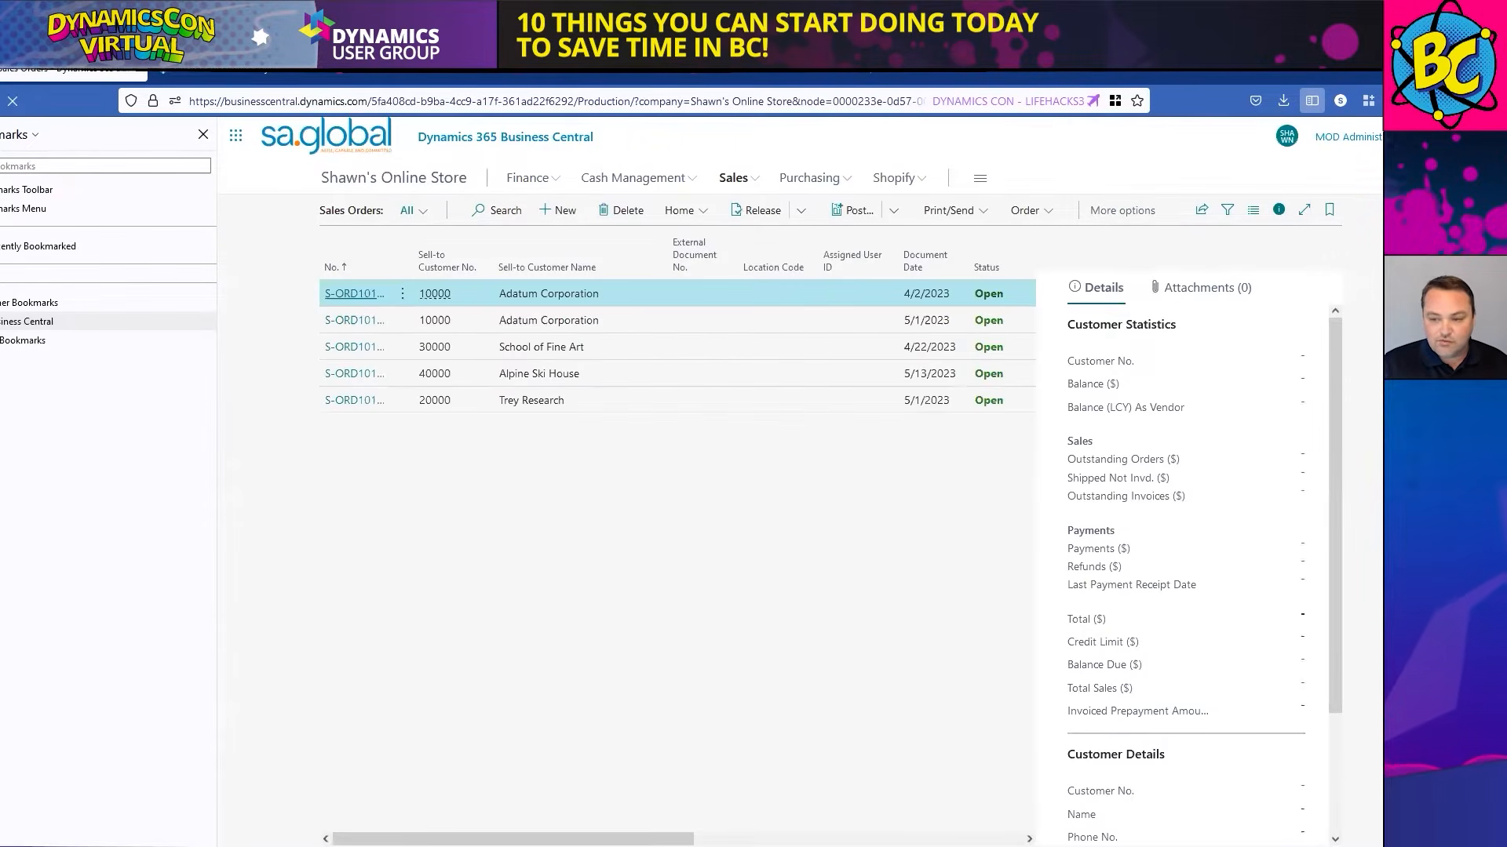
key("alt+Tab")
mouse_move(204, 845)
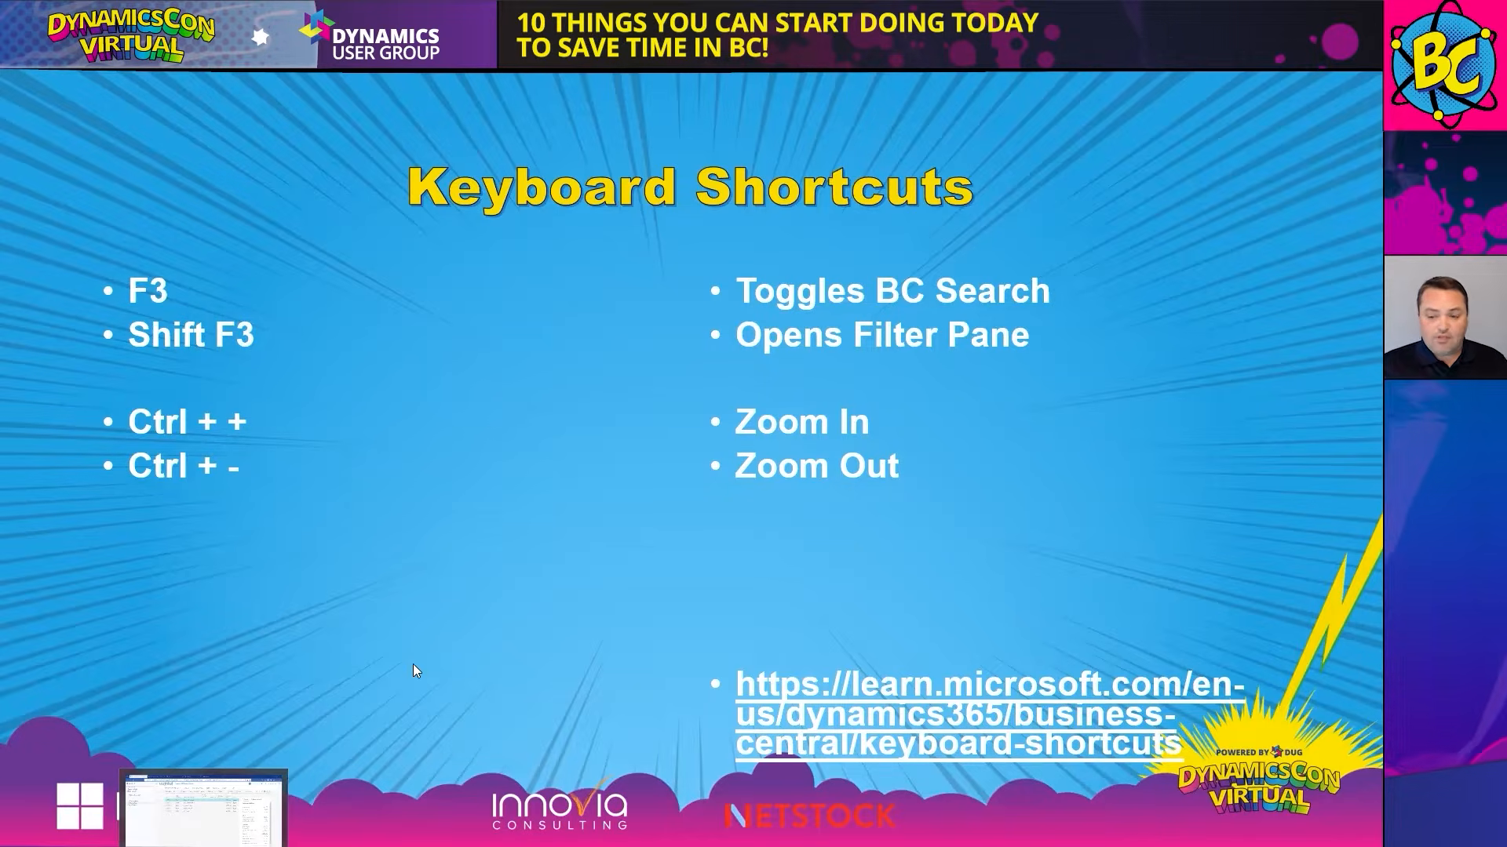
key("Escape")
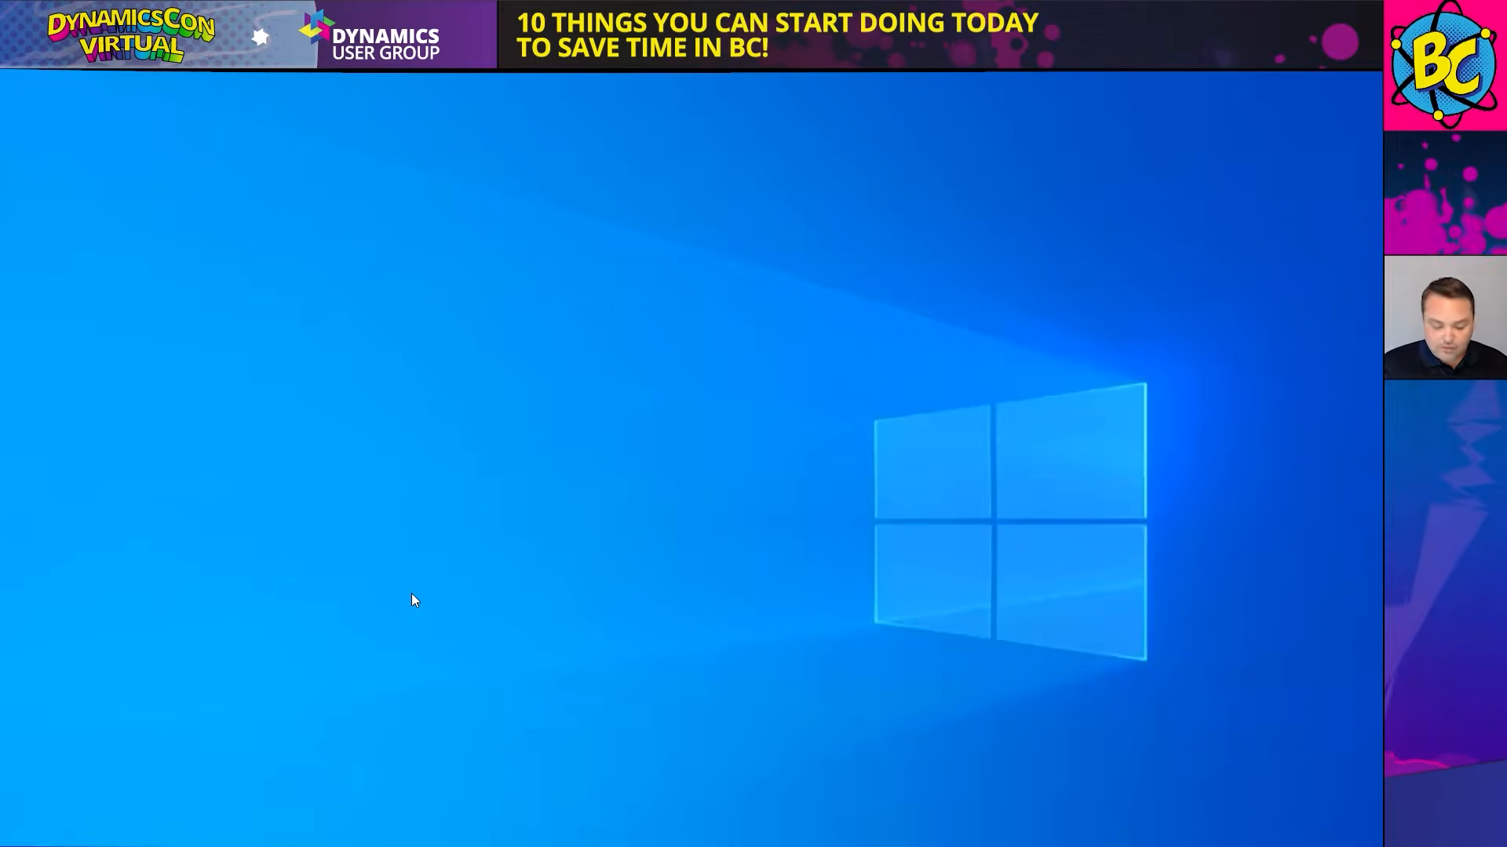
key("alt+Tab")
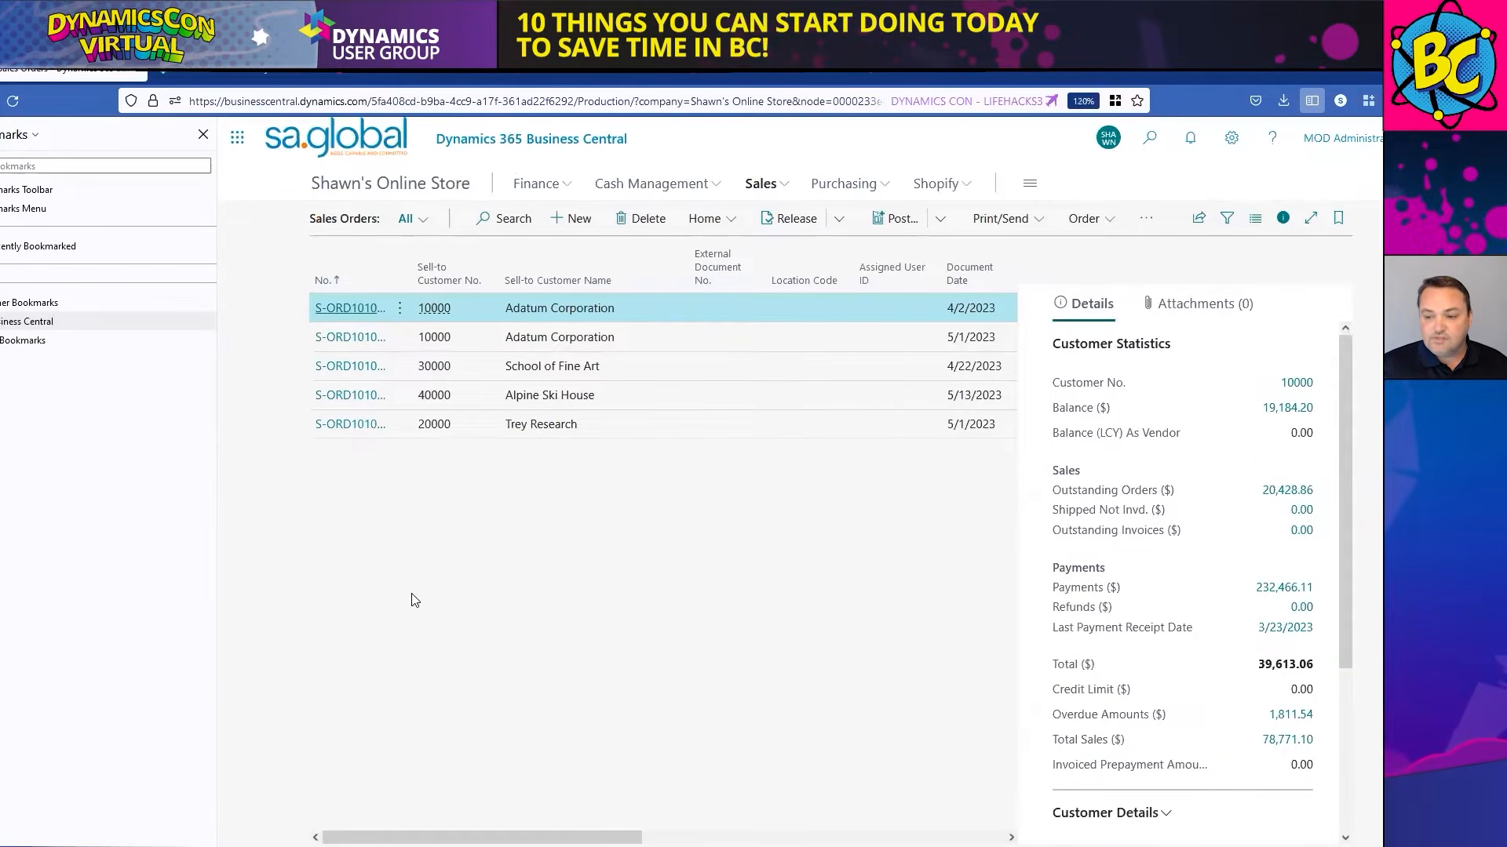
- Zoom the Sales Orders page in and out, and reset it to the default zoom level
key("ctrl+plus")
key("ctrl+minus")
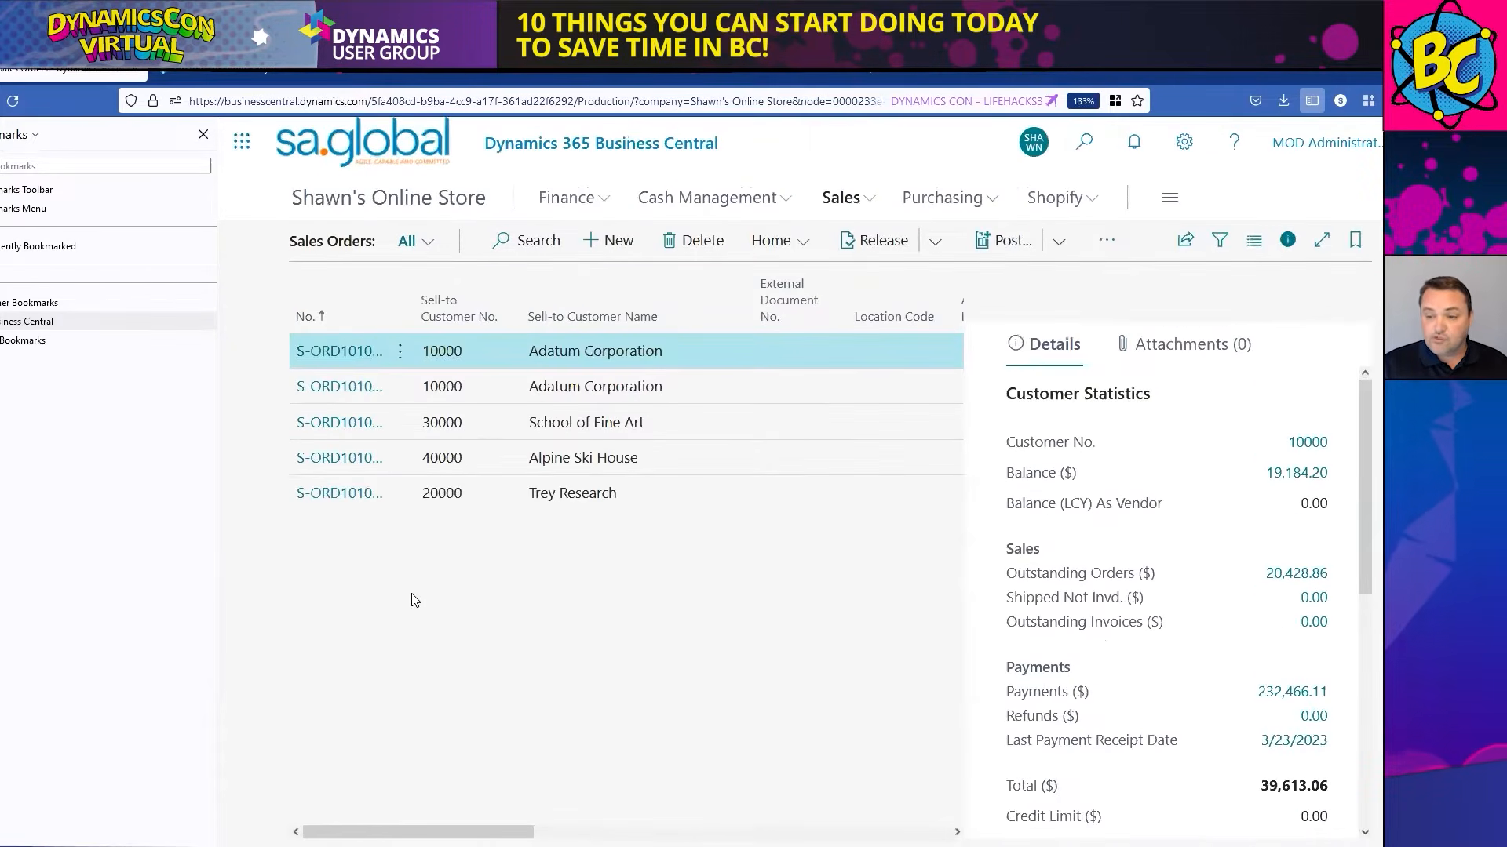
key("ctrl+minus")
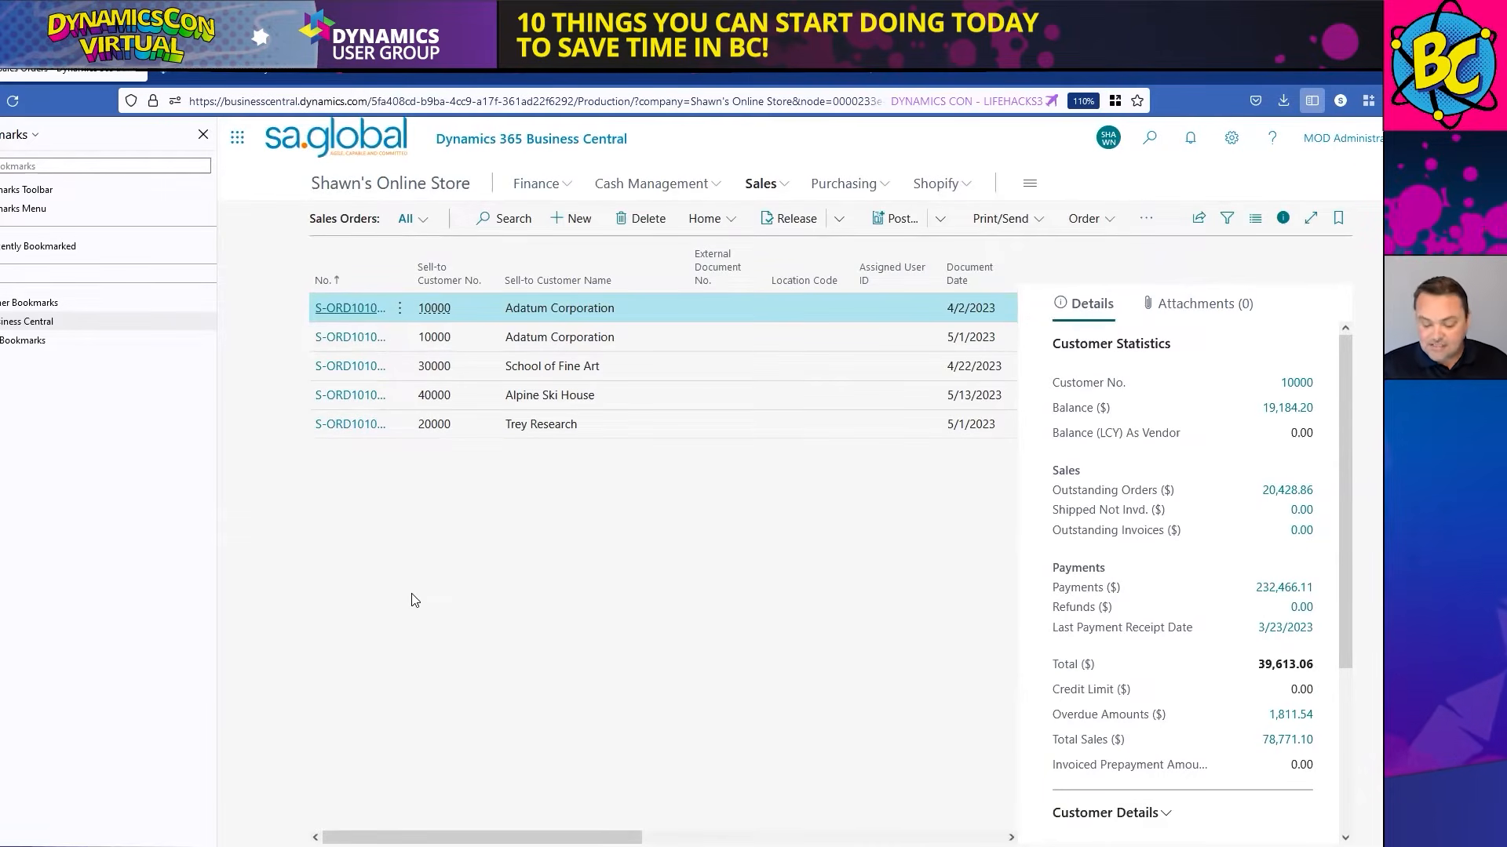
key("ctrl+plus")
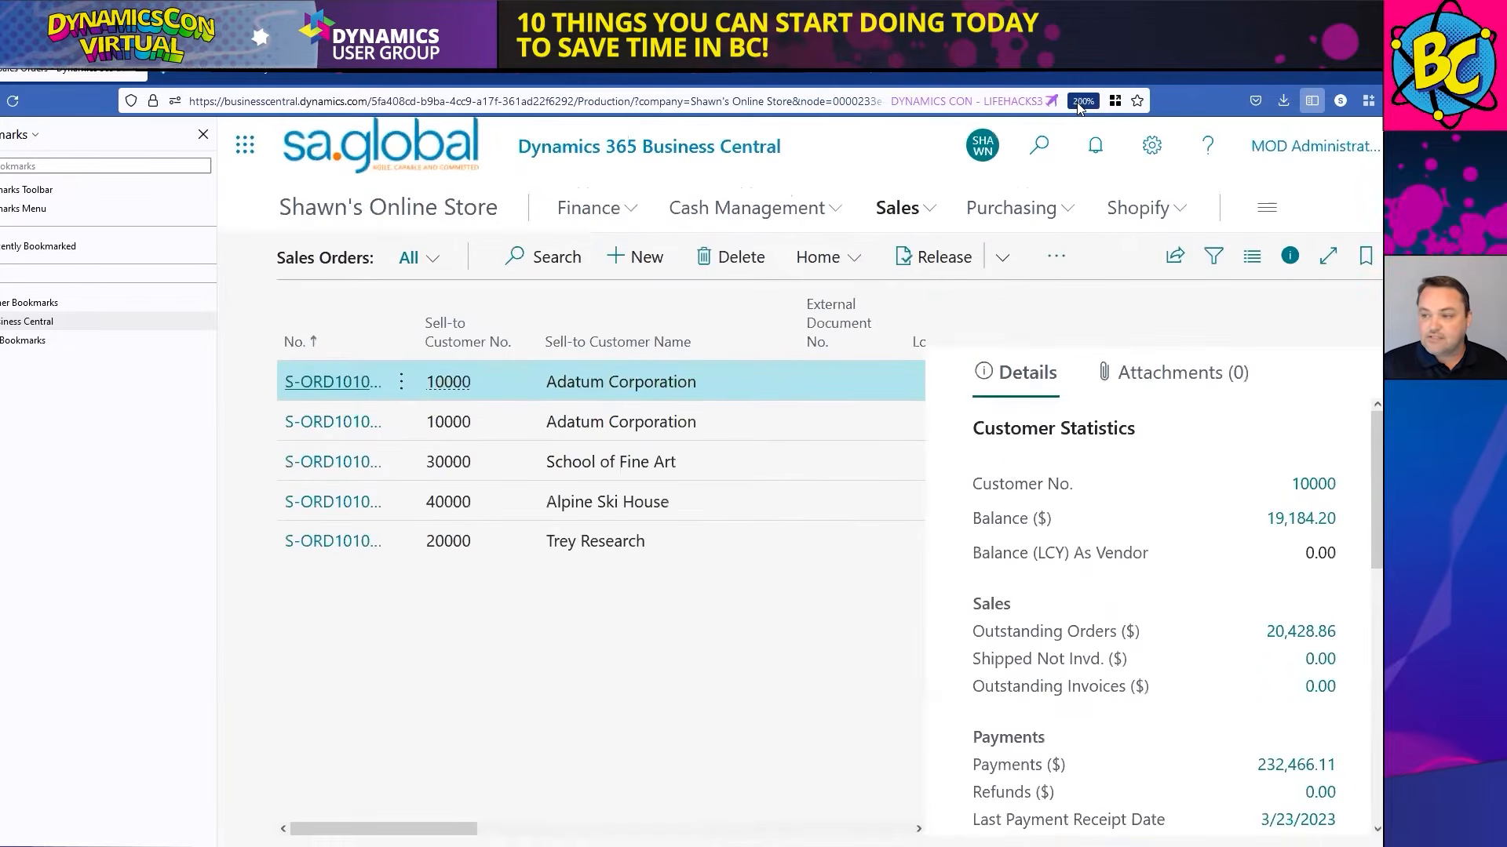
key("ctrl+plus")
key("ctrl+plus")
key("ctrl+plus")
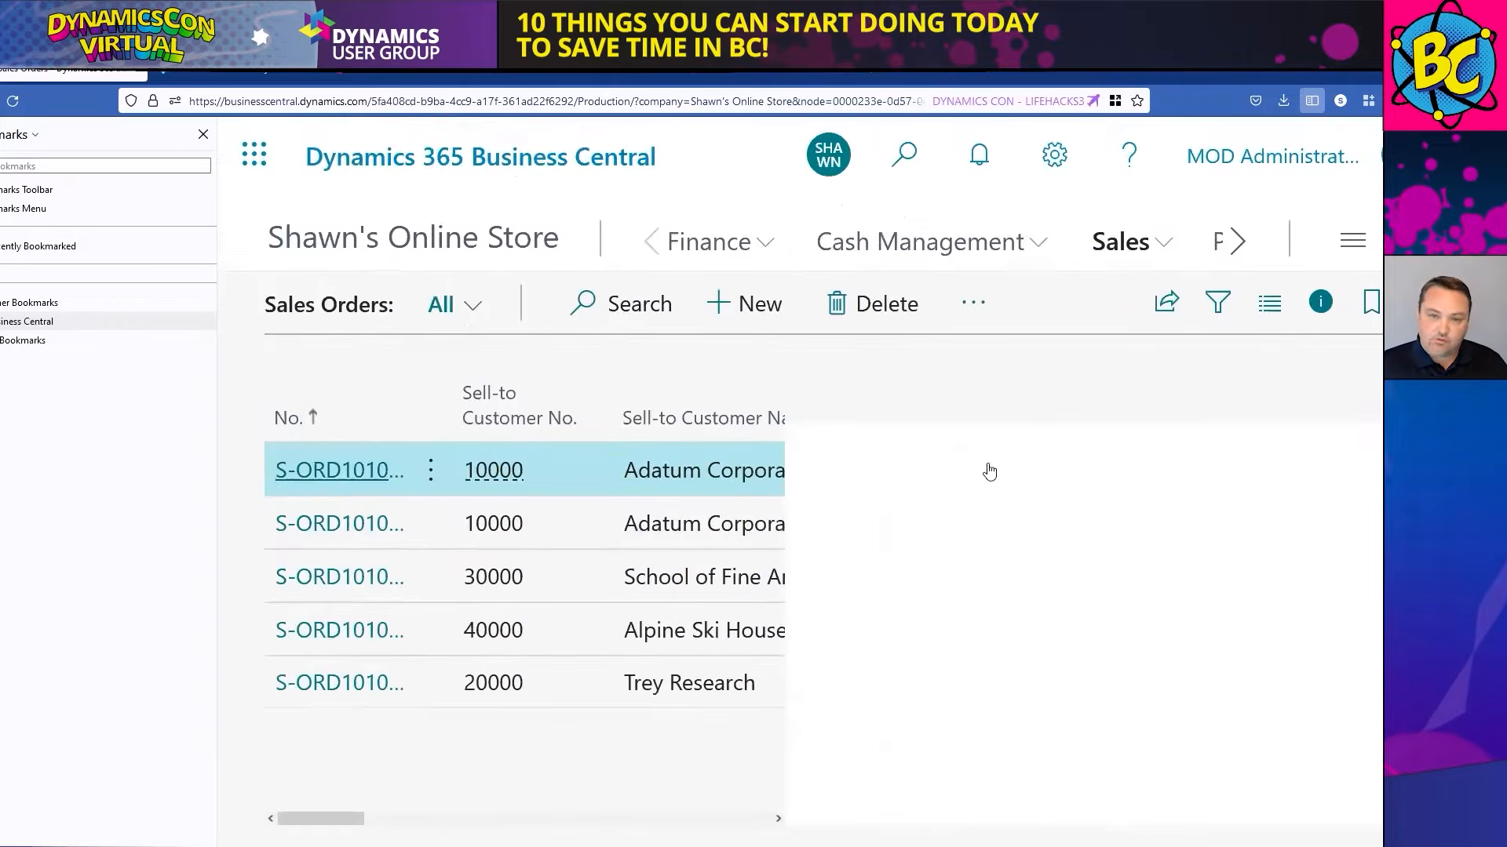
key("ctrl+0")
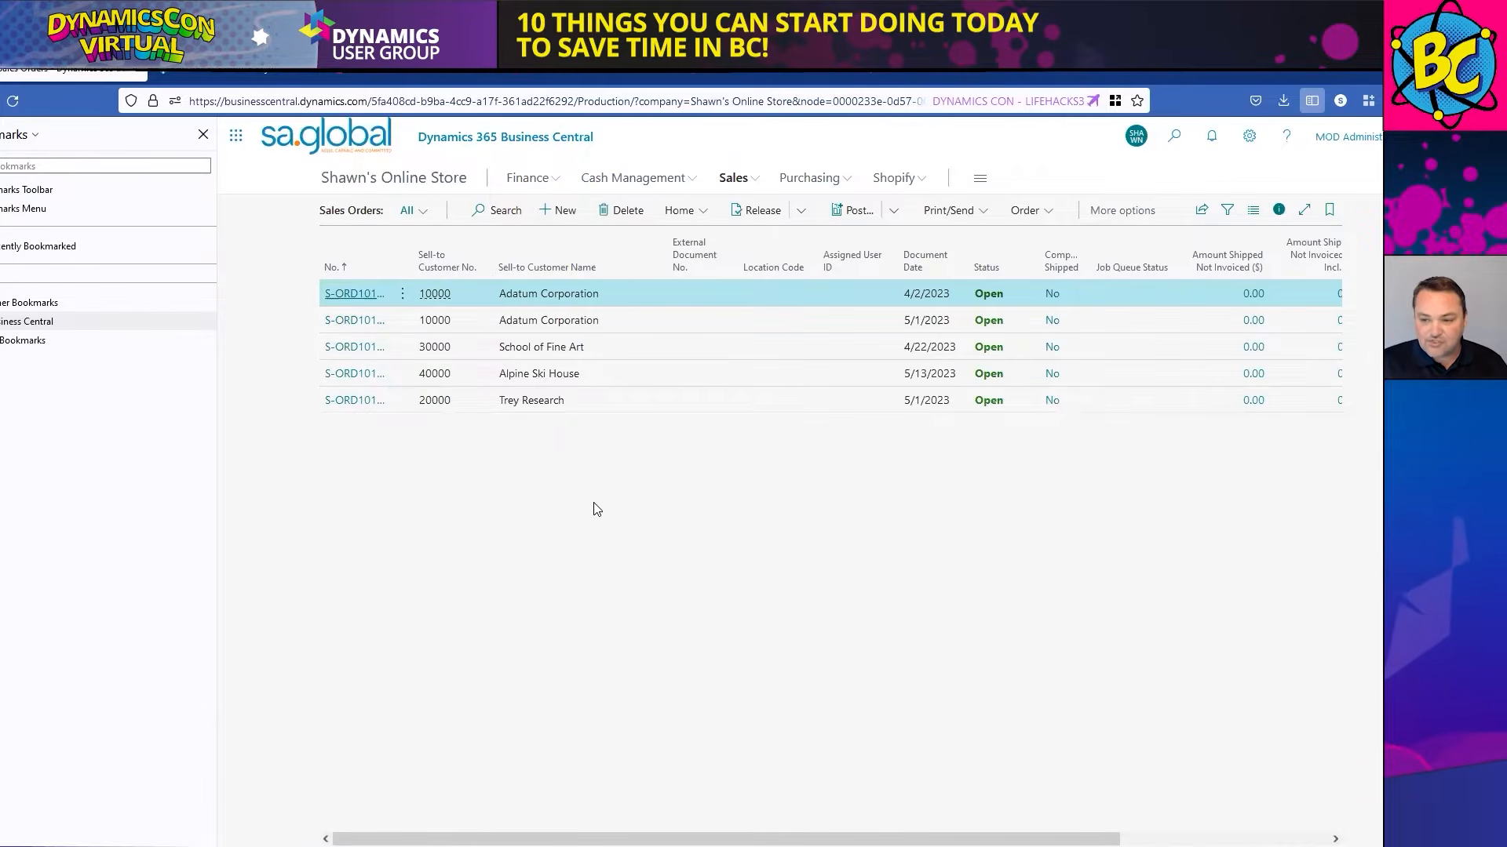
- Switch to the presentation and advance past the Time Saver #02 slide to the Outlook Addin slide
key("alt+Tab")
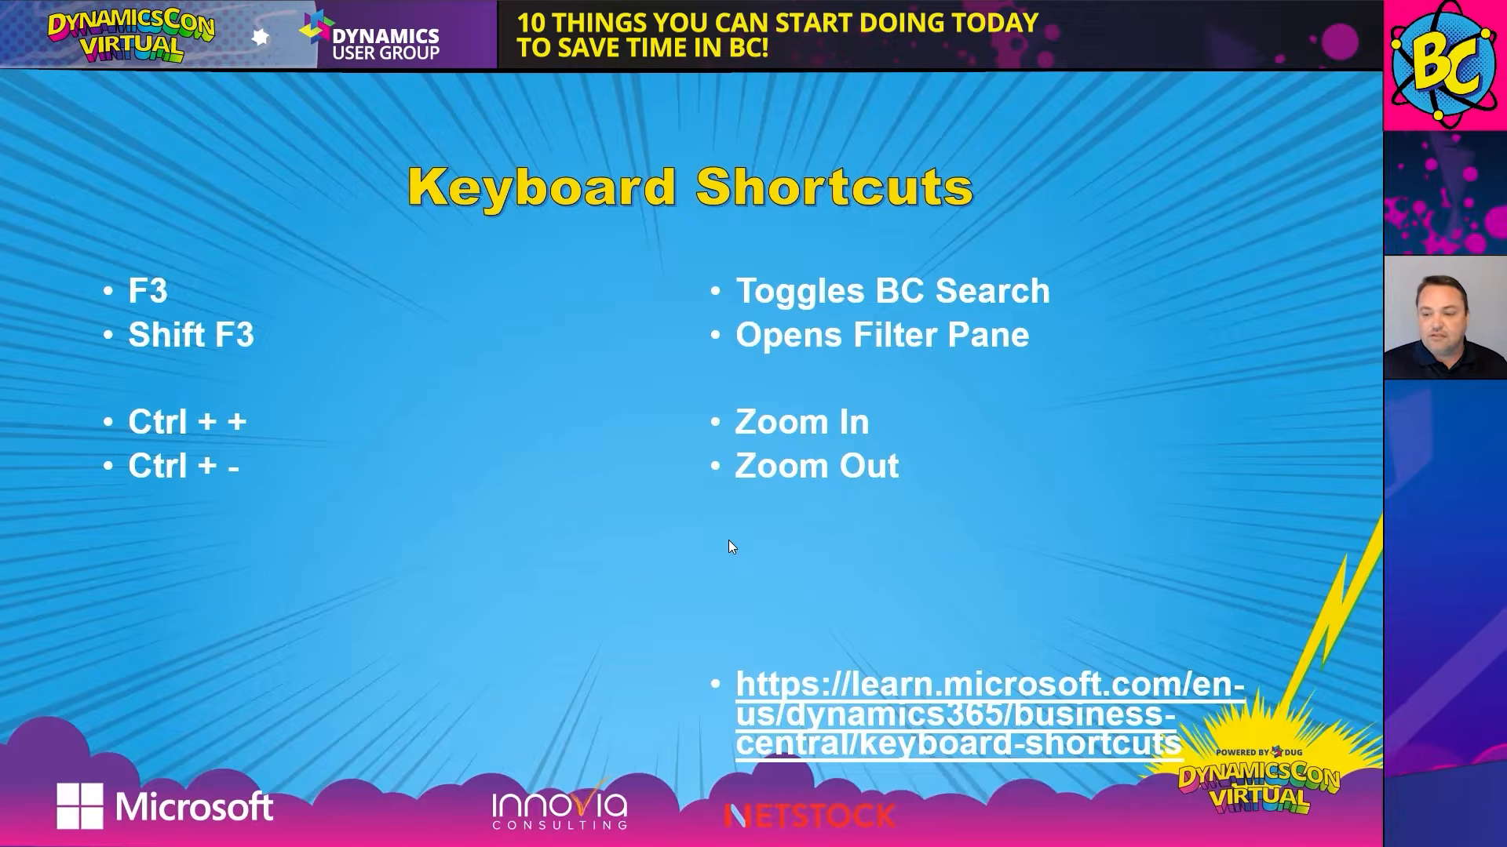
key("Right")
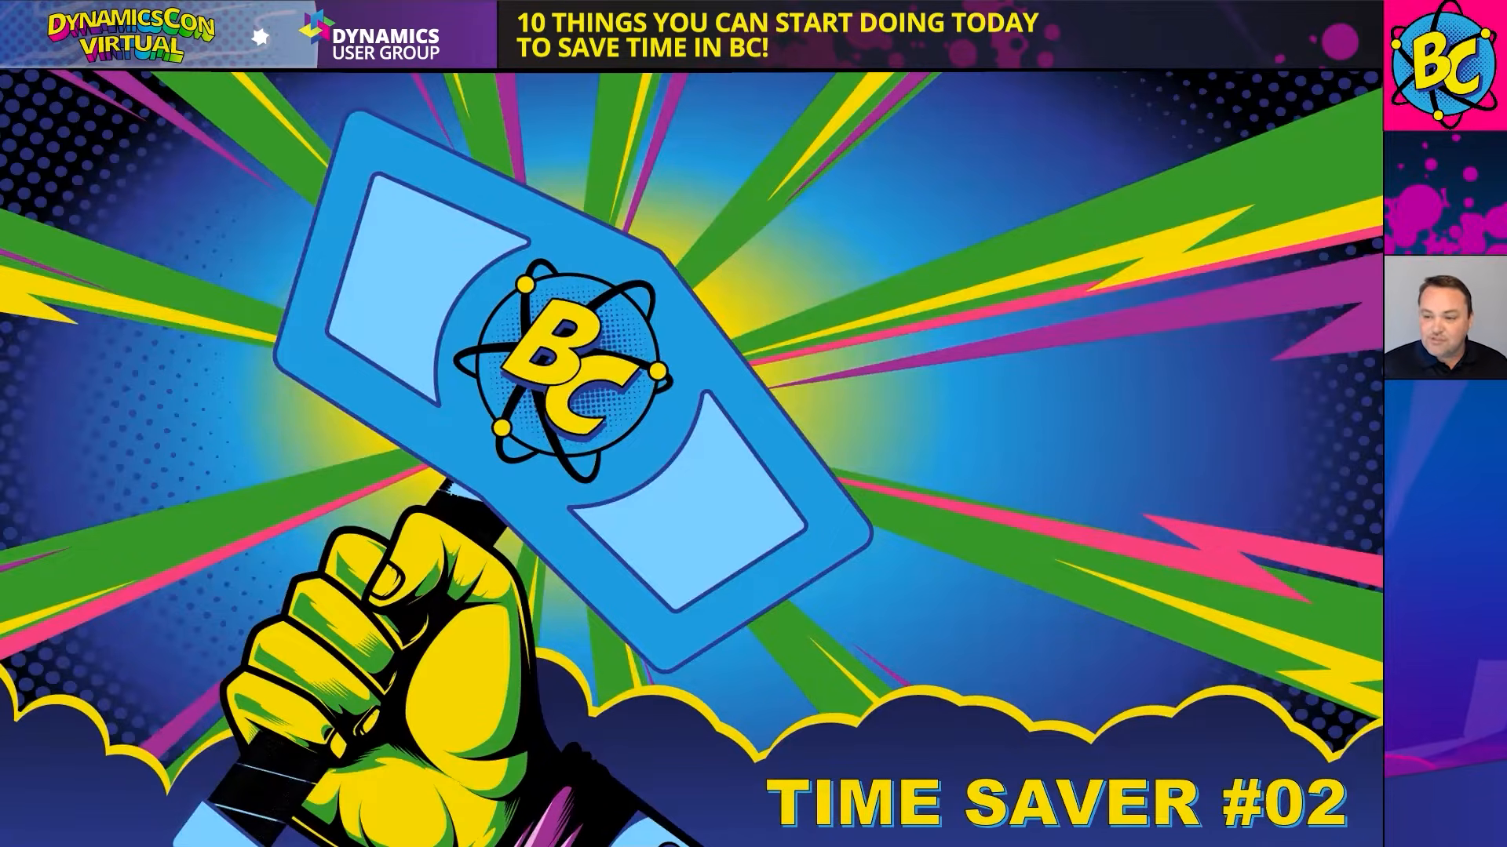
key("Right")
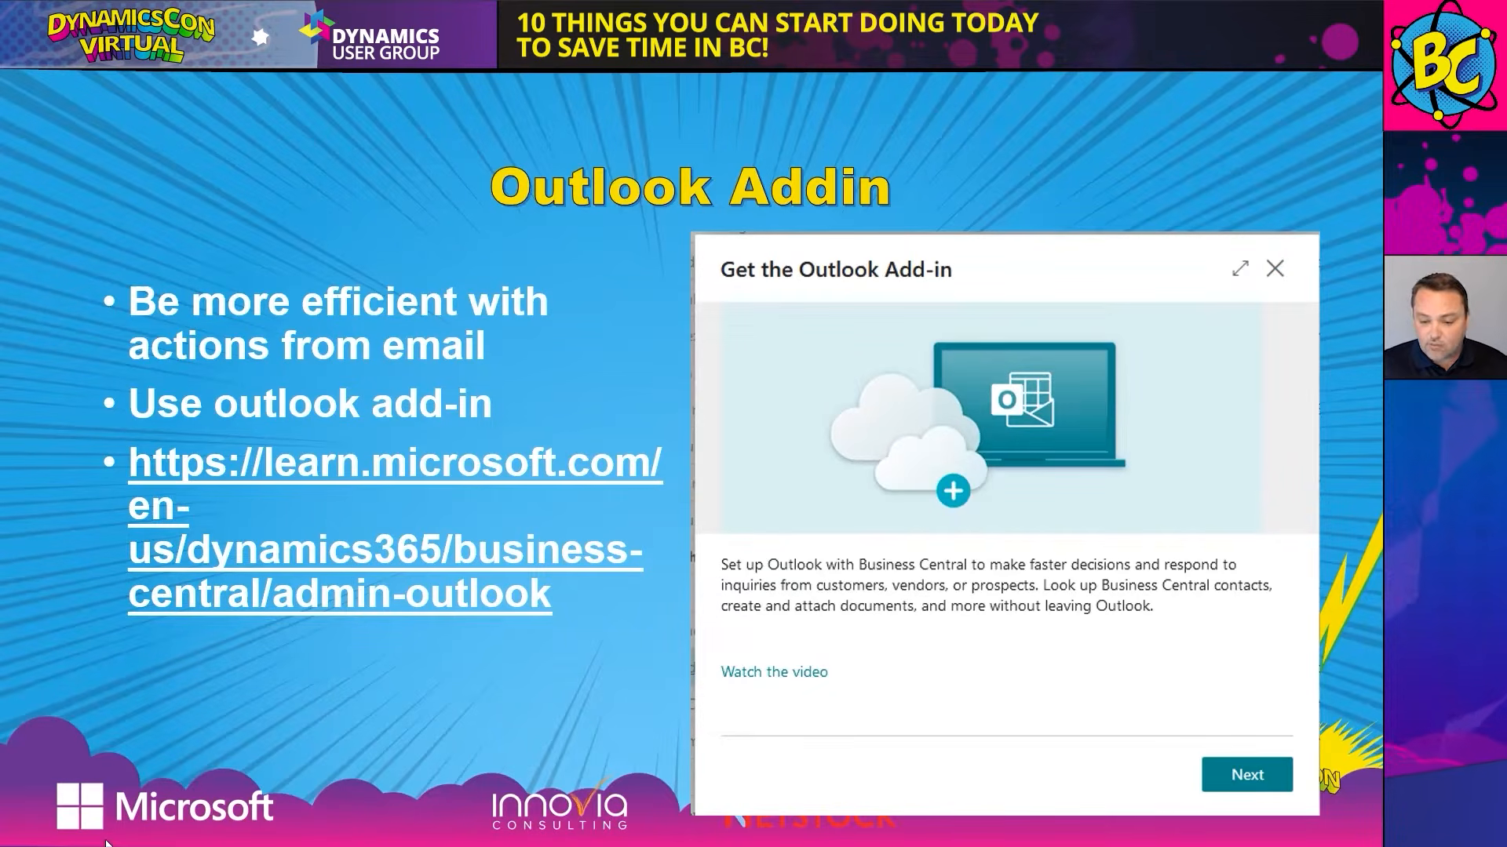
- Switch back to Business Central, search for "get the outlook" and open the Get the Outlook Add-in setup guide
key("alt+Tab")
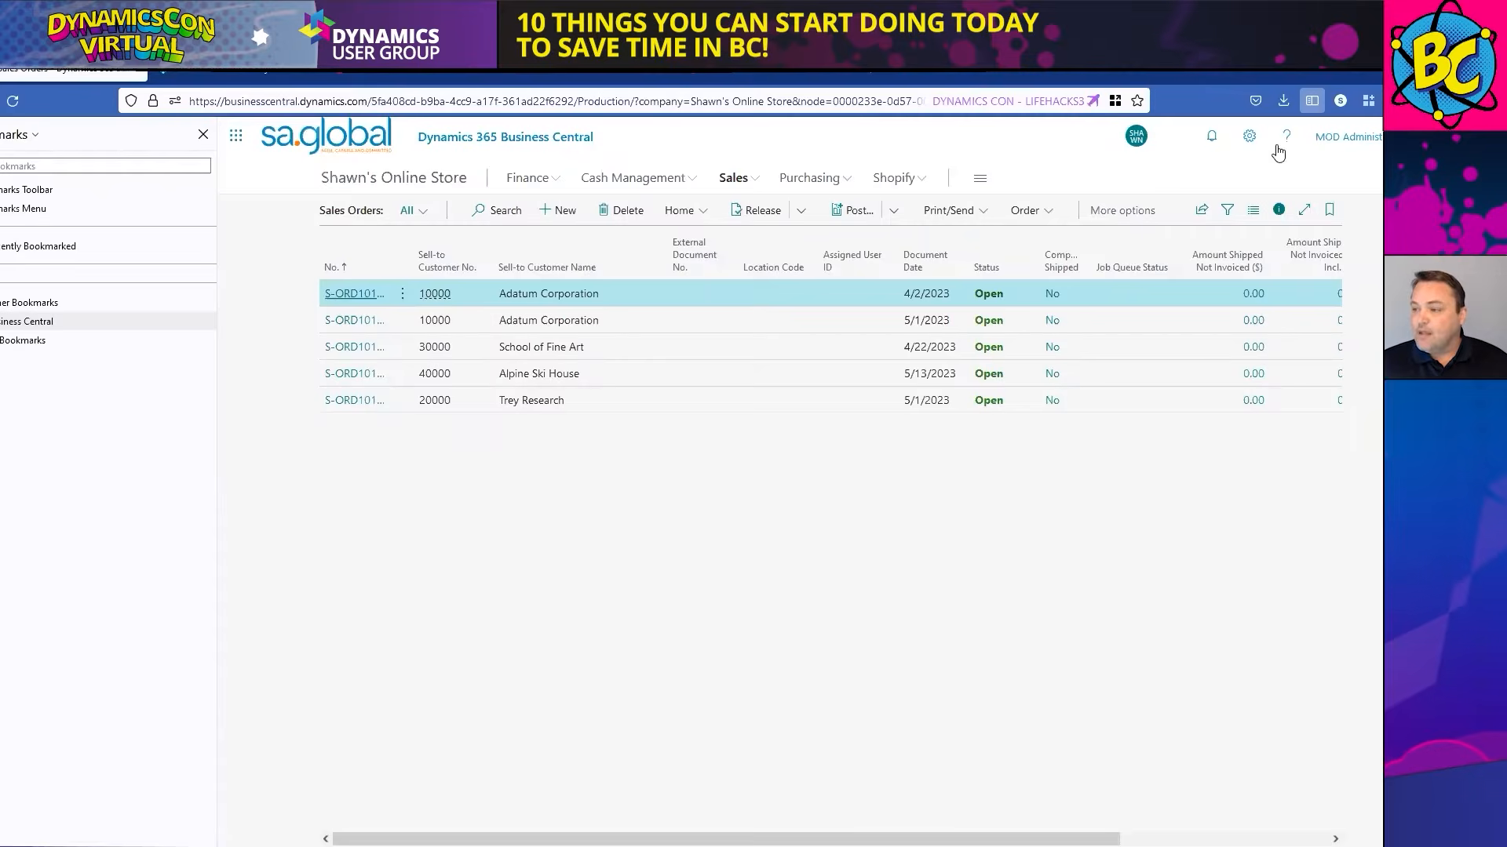
left_click(1173, 141)
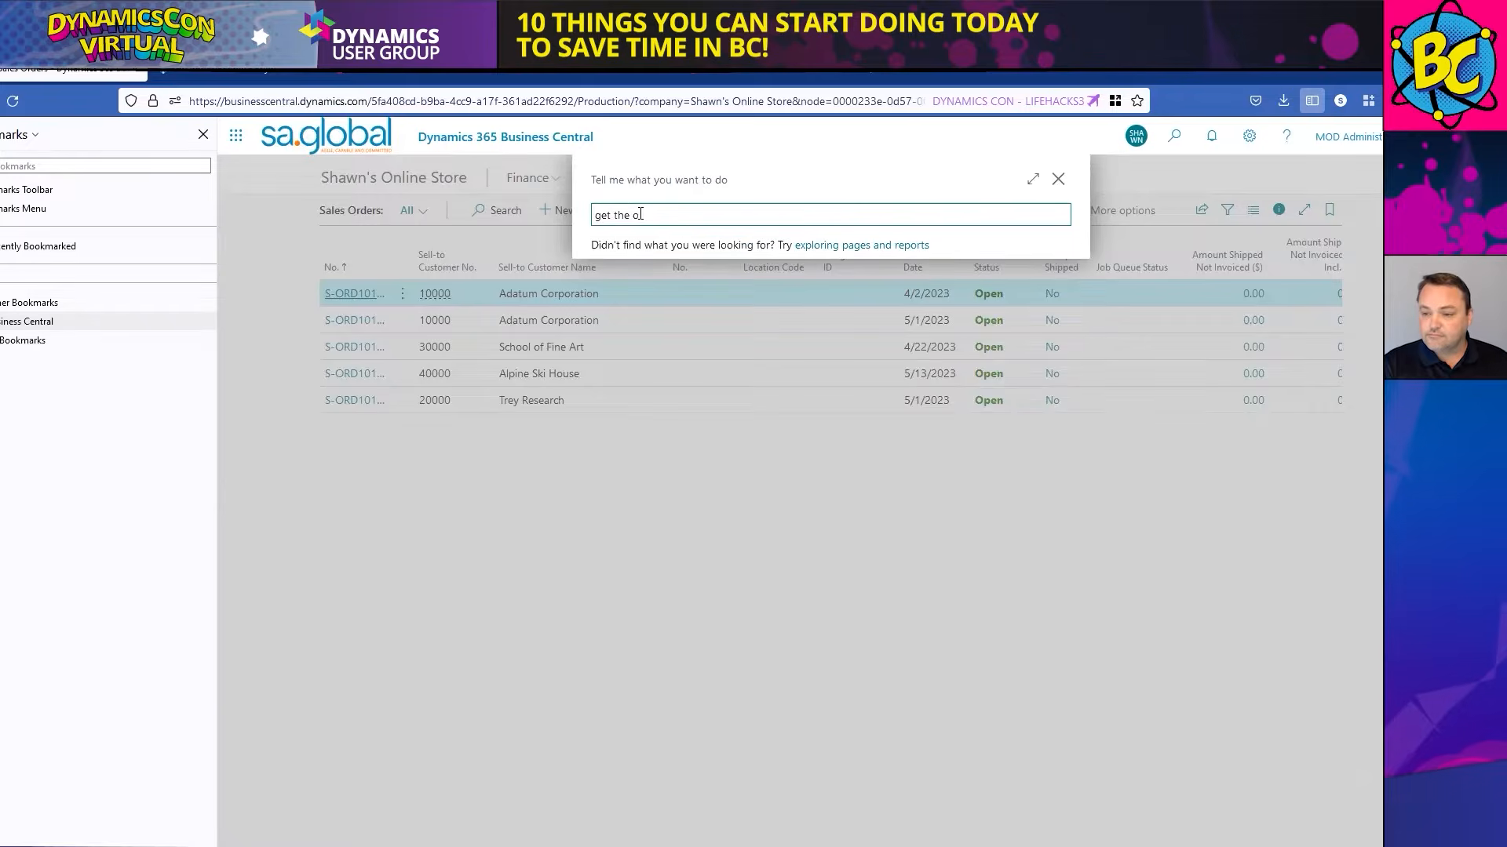
type("utlook")
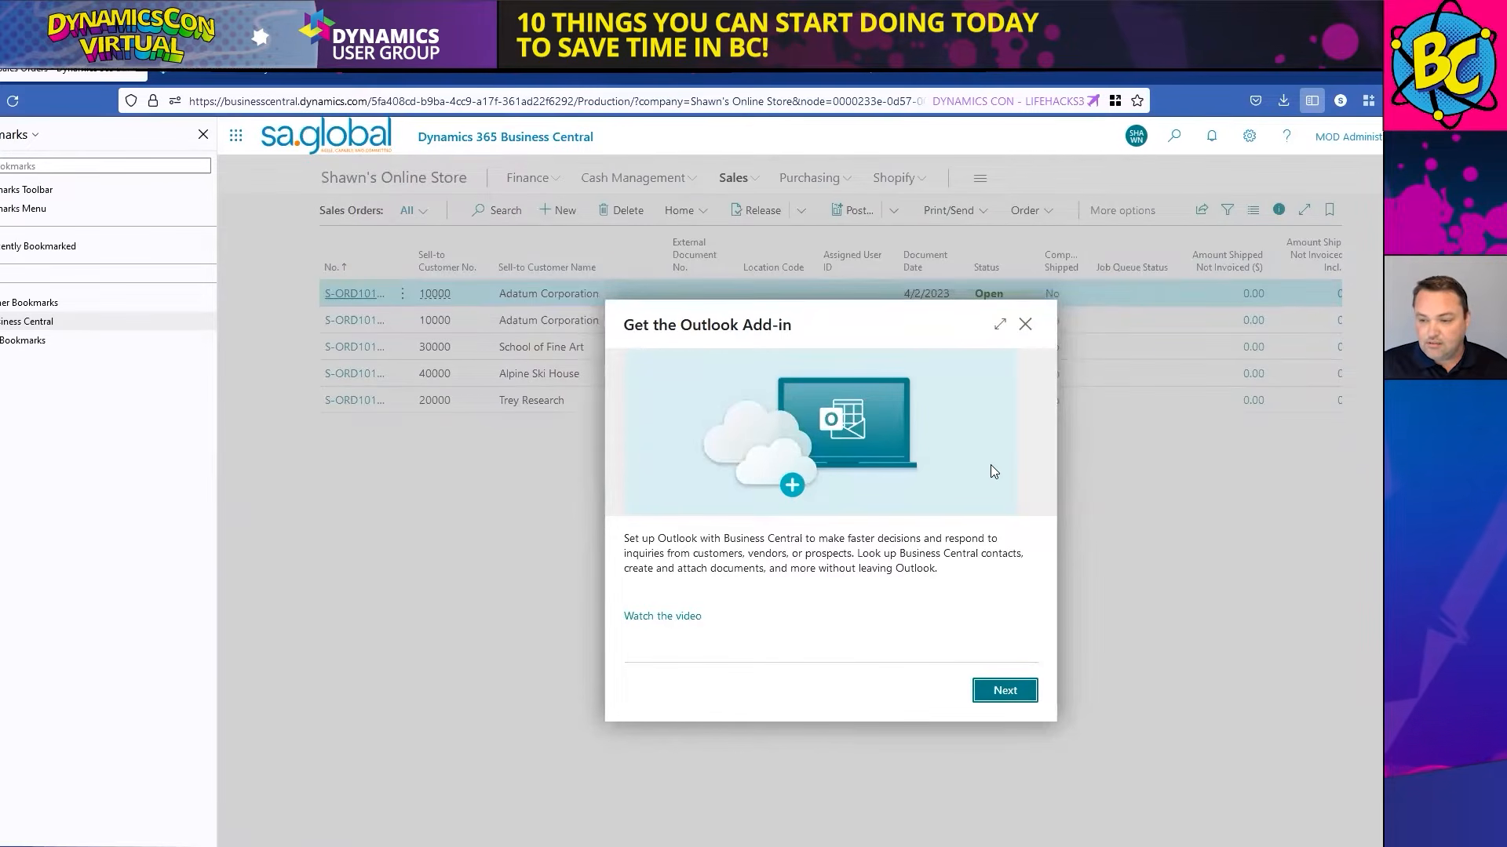
key("Return")
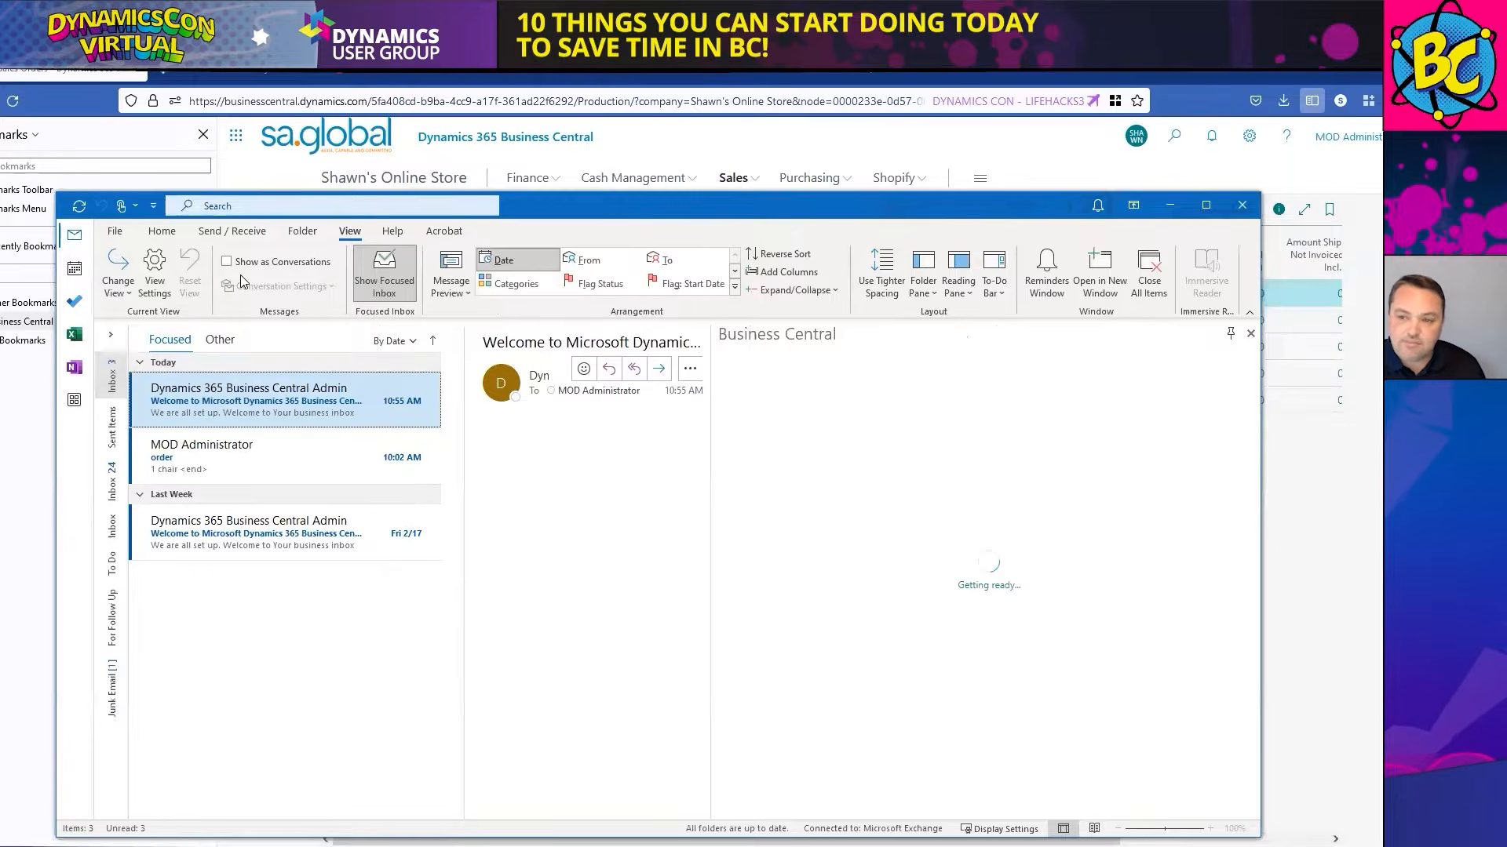
- Maximize the Outlook window and download the blocked pictures in the Business Central welcome email
key("super+Up")
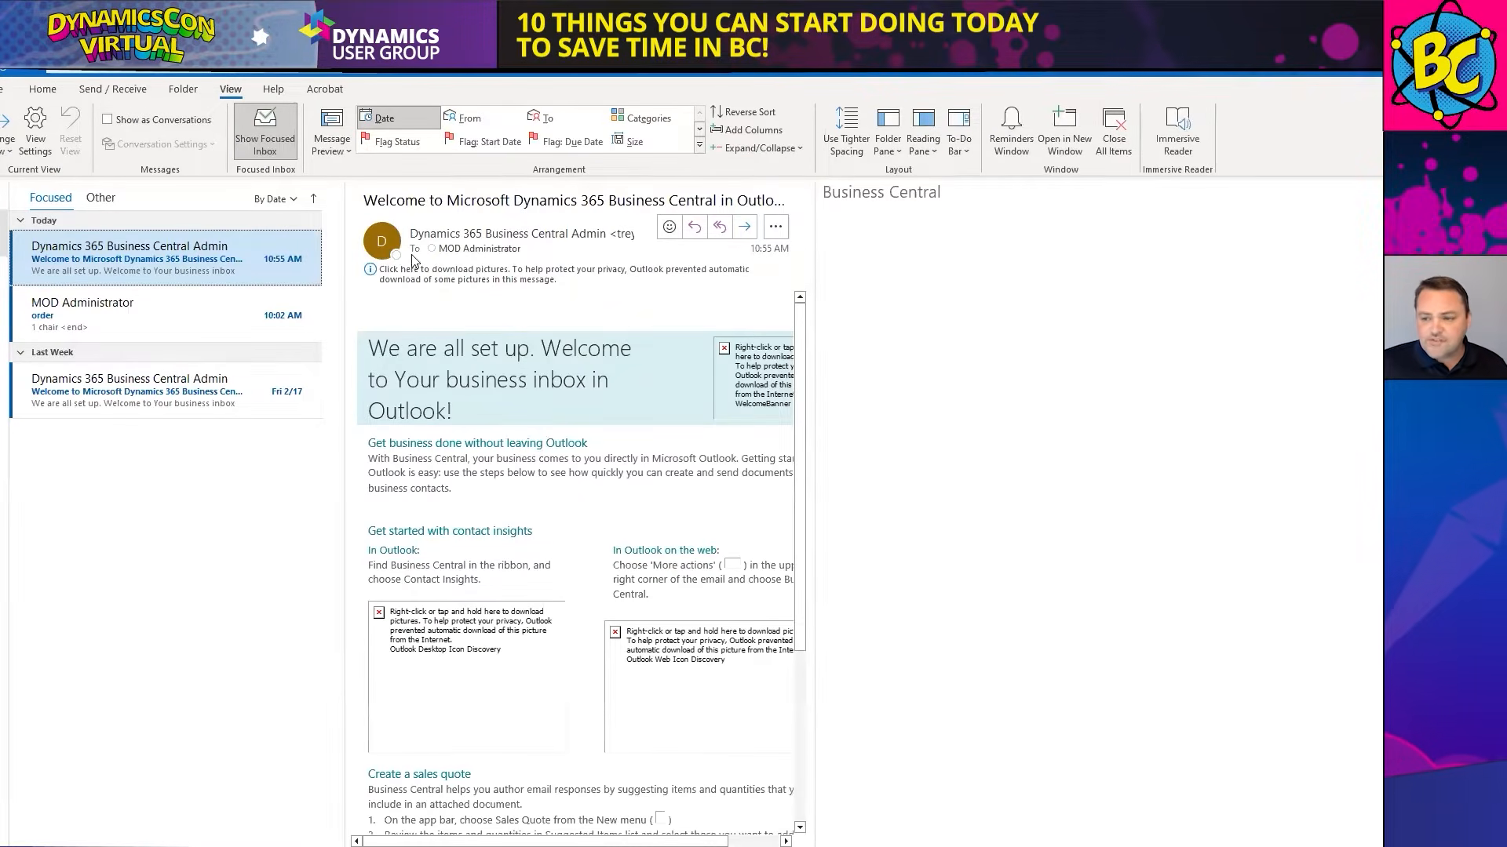
left_click(436, 283)
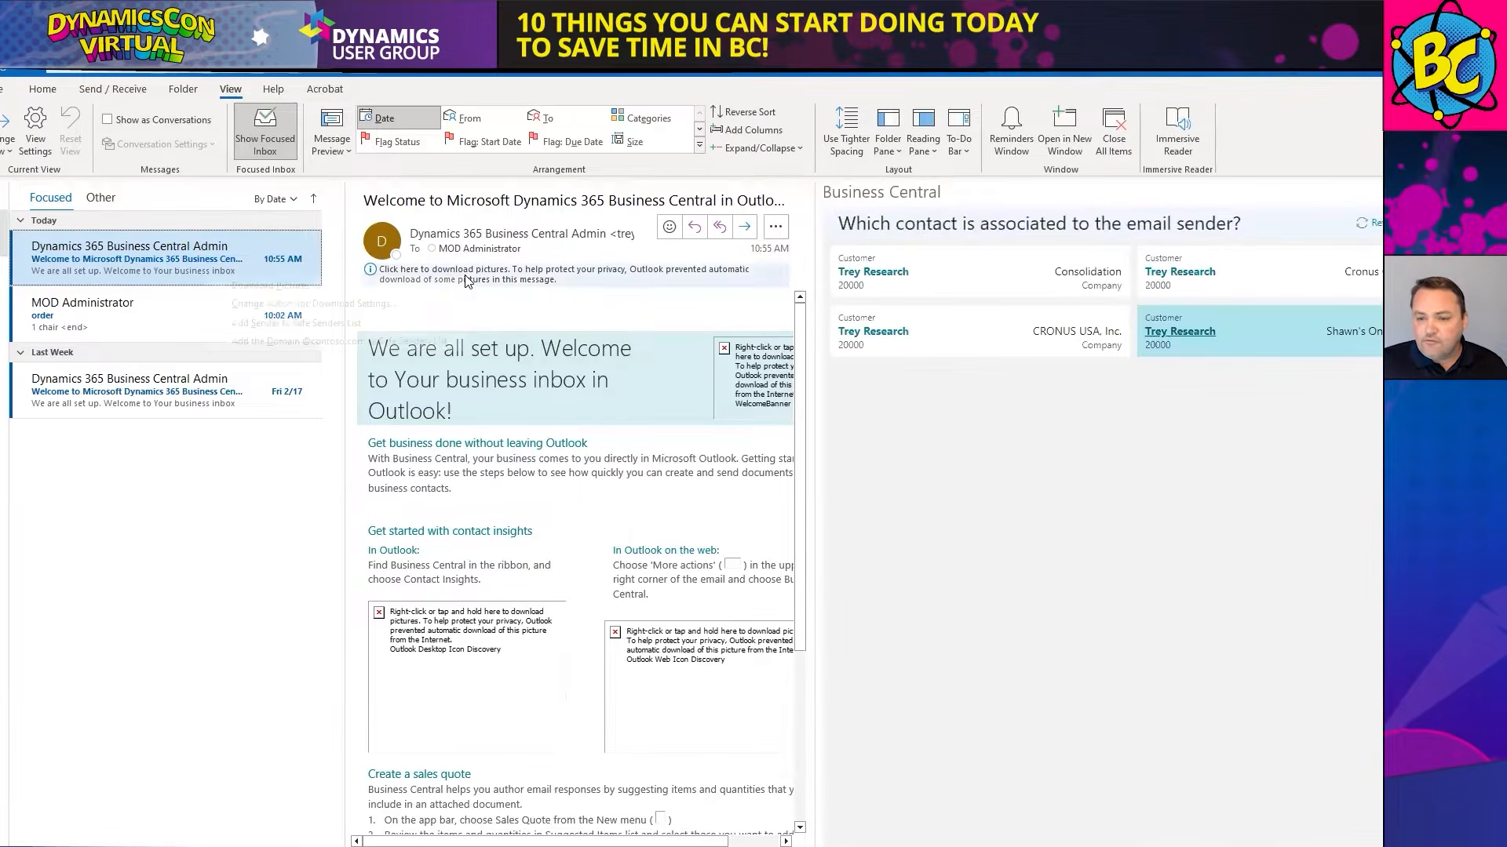
left_click(427, 286)
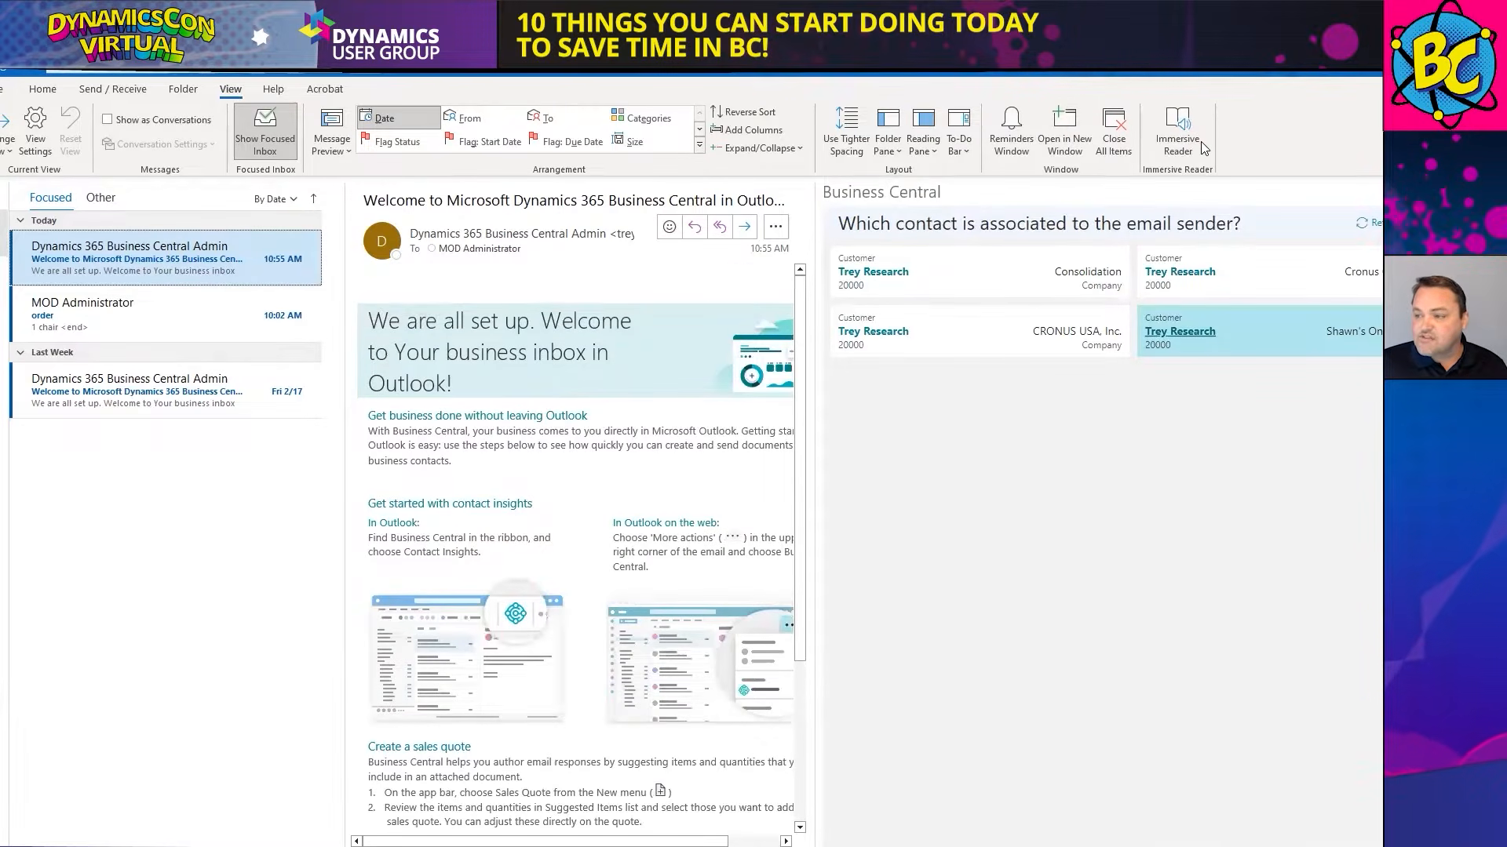
scroll(1209, 162, "up", 3)
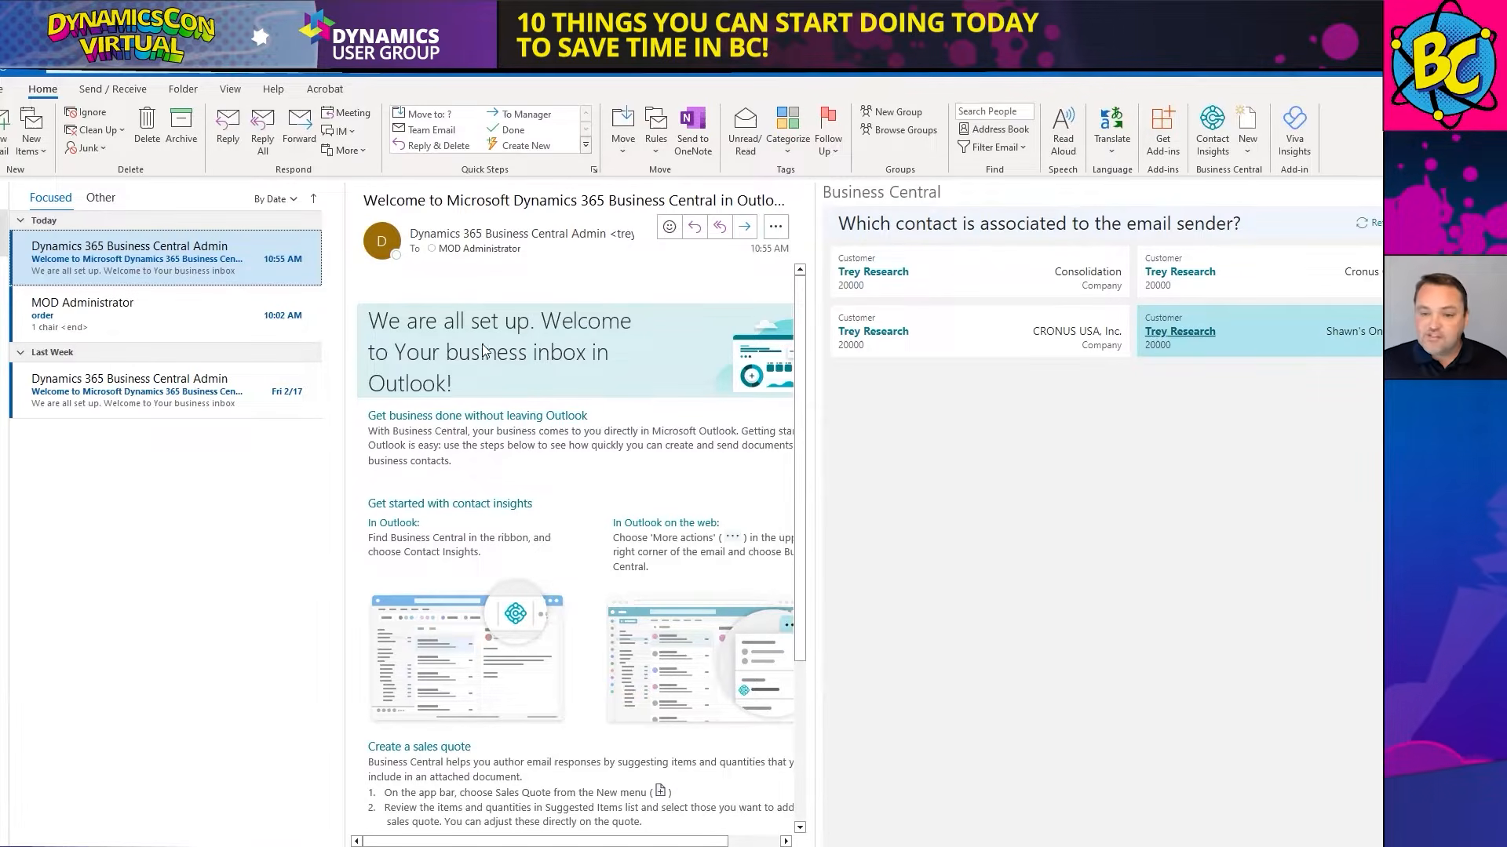
- Open Trey Research in Shawn's Online Store for the welcome email, and select Trey Research as the contact for the order email
left_click(1244, 345)
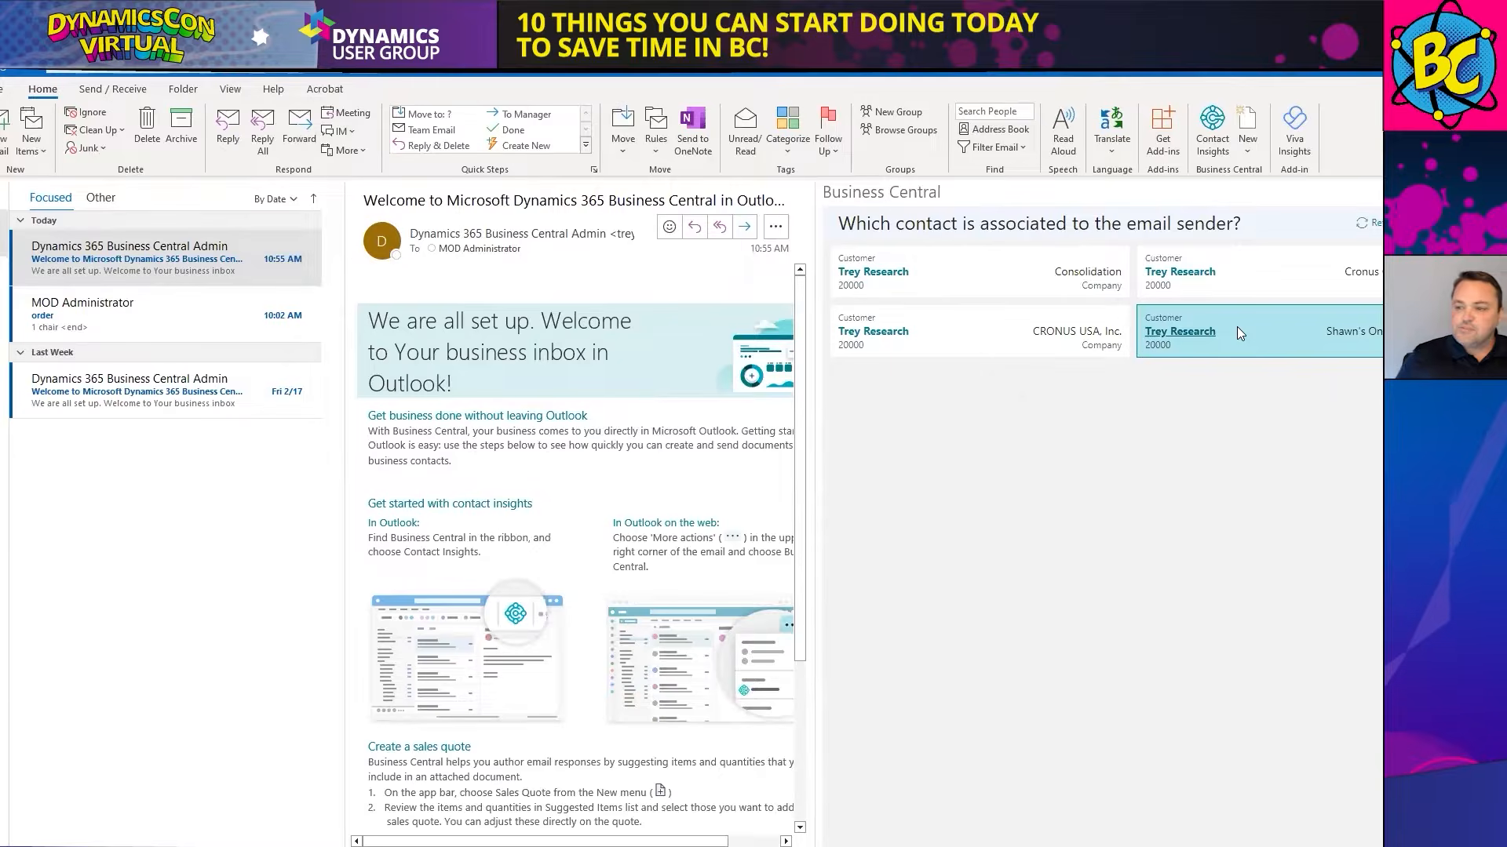
left_click(1236, 328)
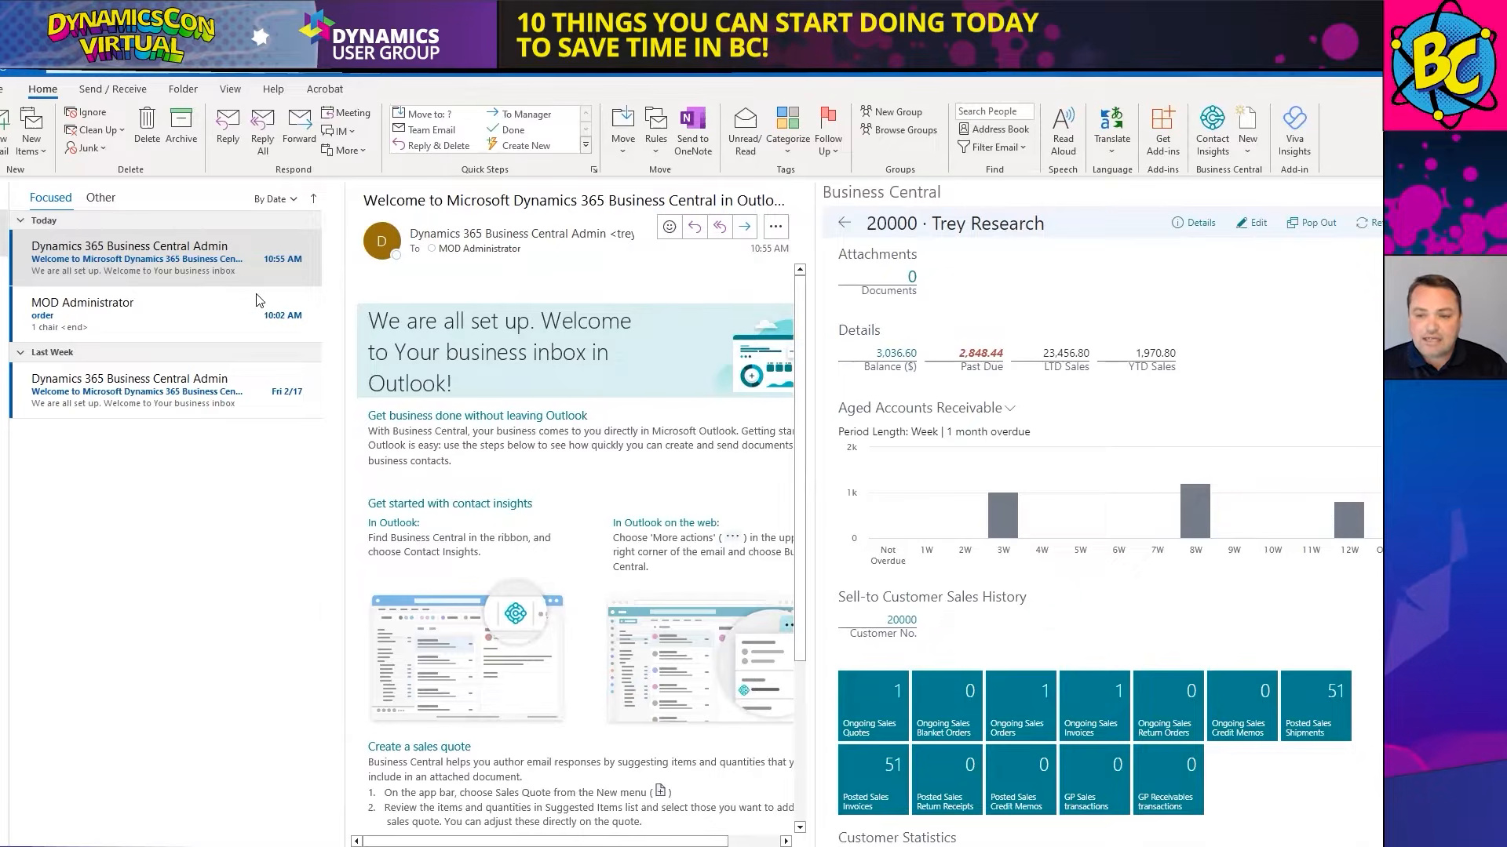
left_click(217, 332)
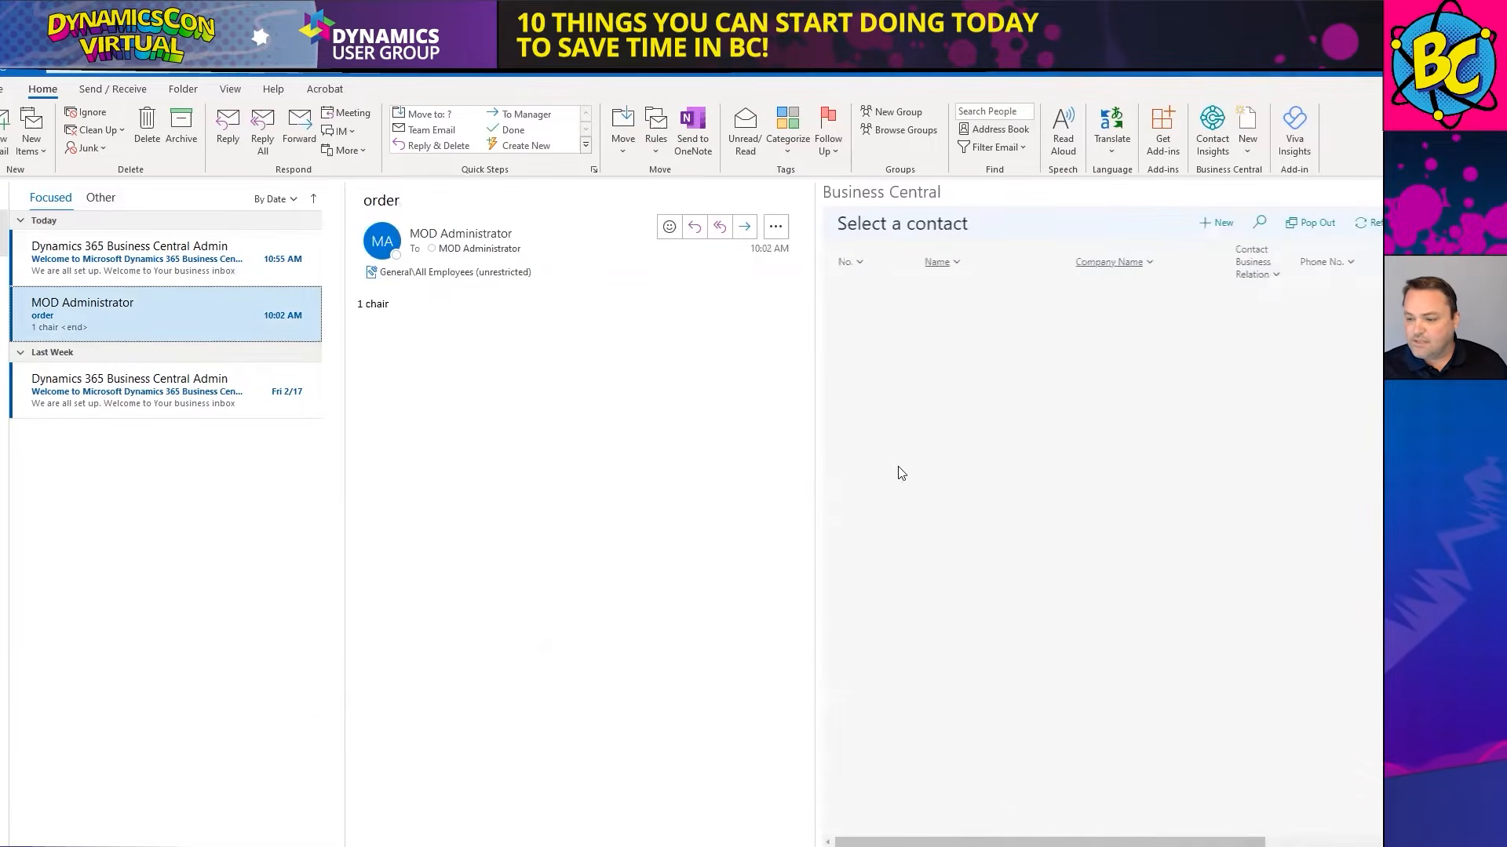
left_click(882, 678)
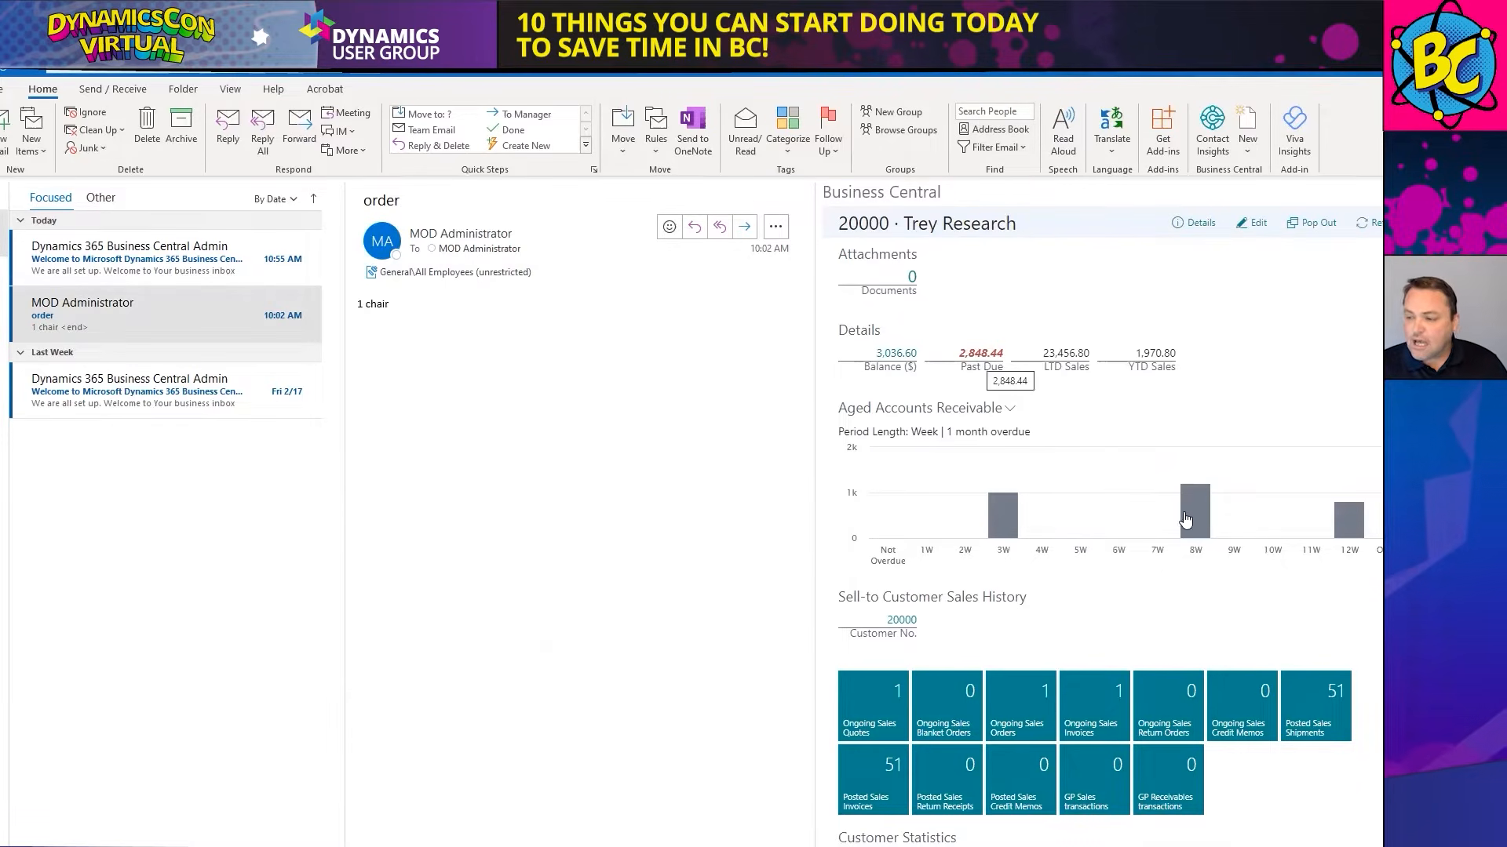
- Drill down from the 8W overdue amount to its ledger entry and posted sales invoice, and return to the Trey Research overview
mouse_move(1199, 538)
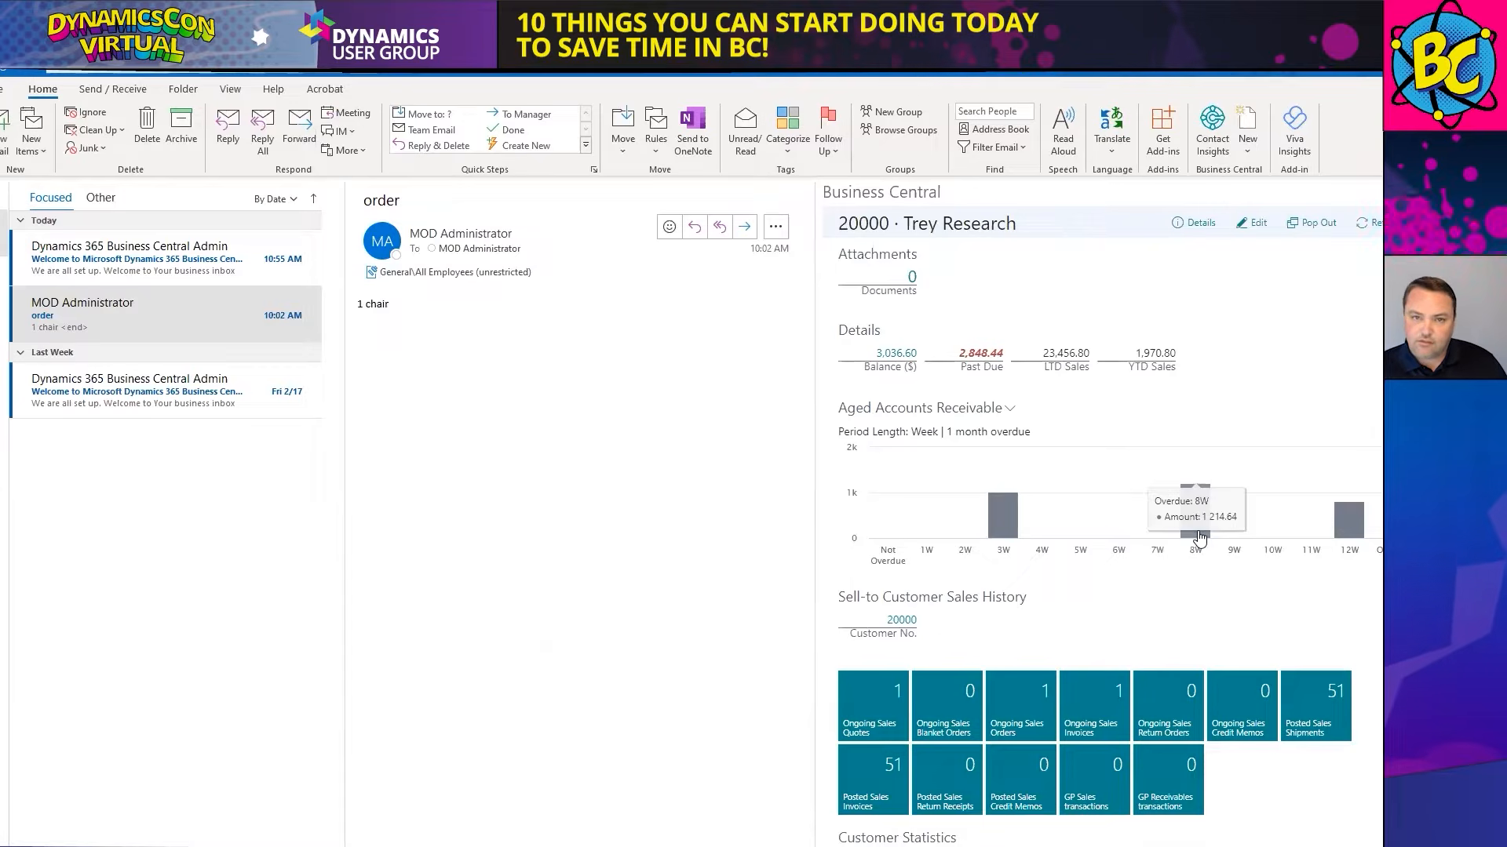
left_click(1197, 534)
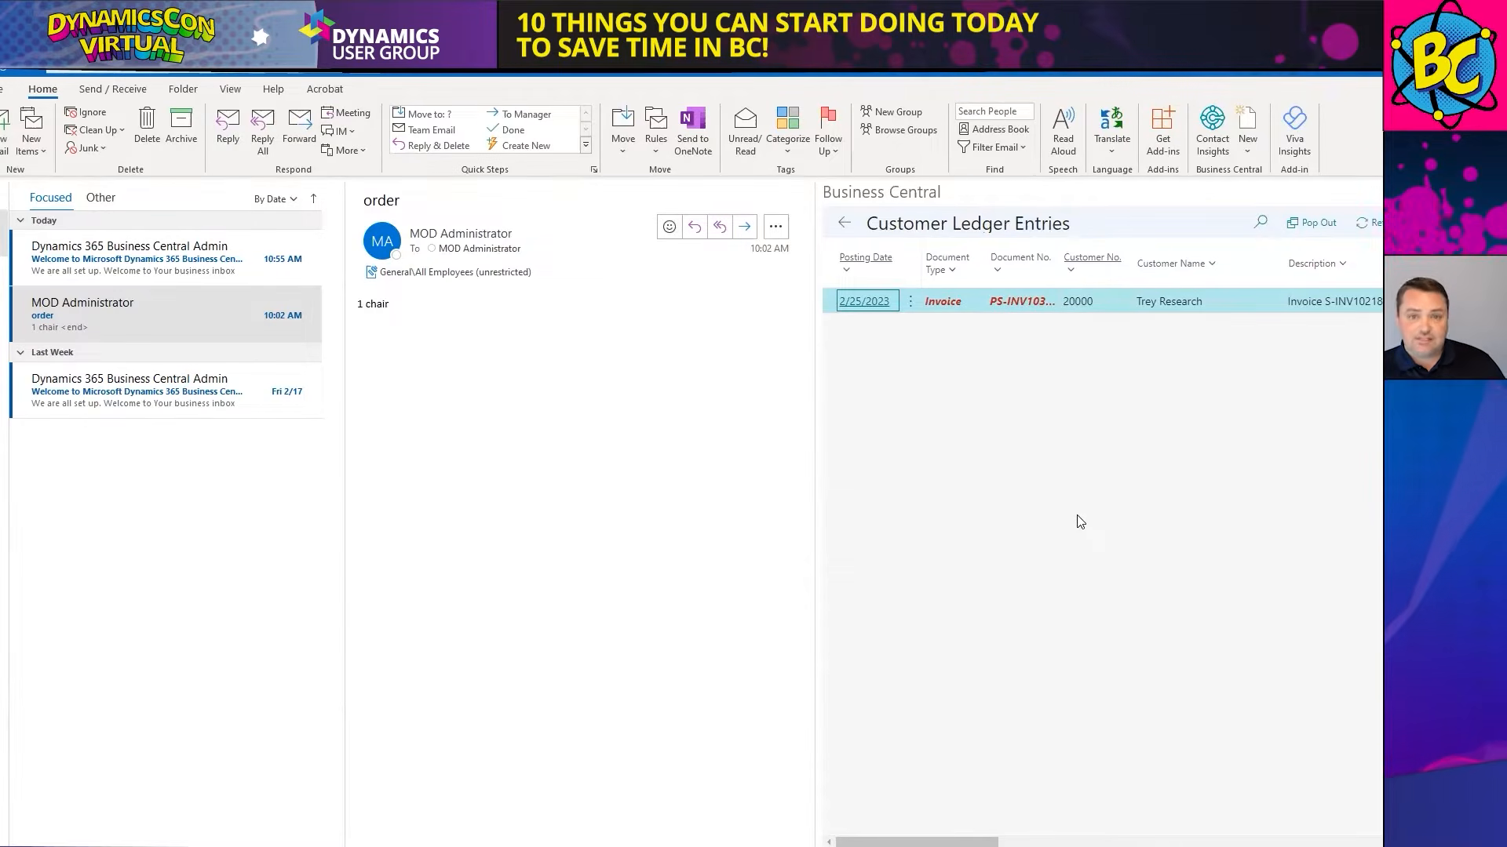
key("Return")
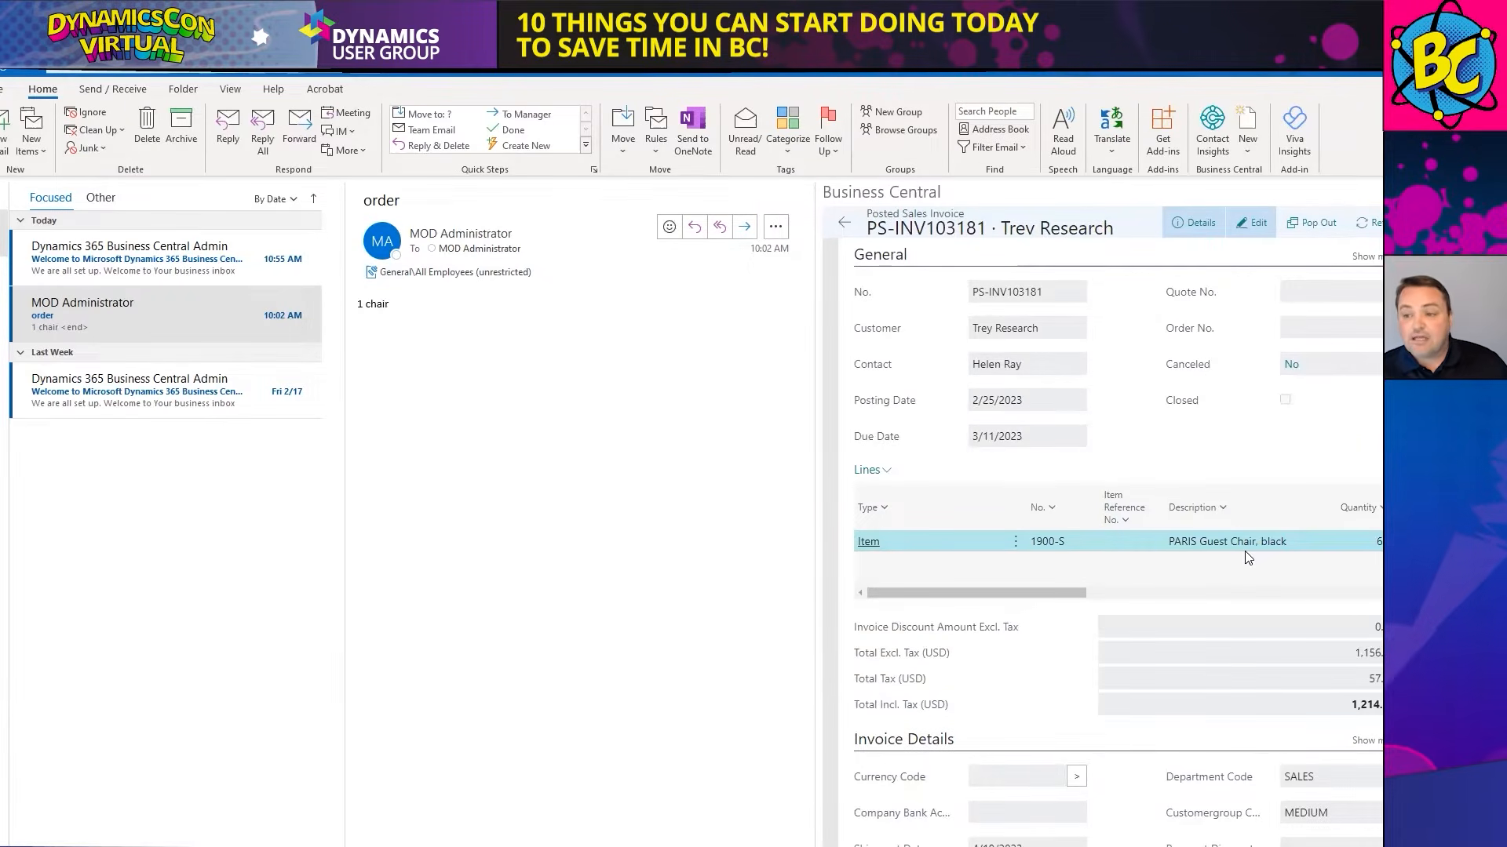
left_click(842, 228)
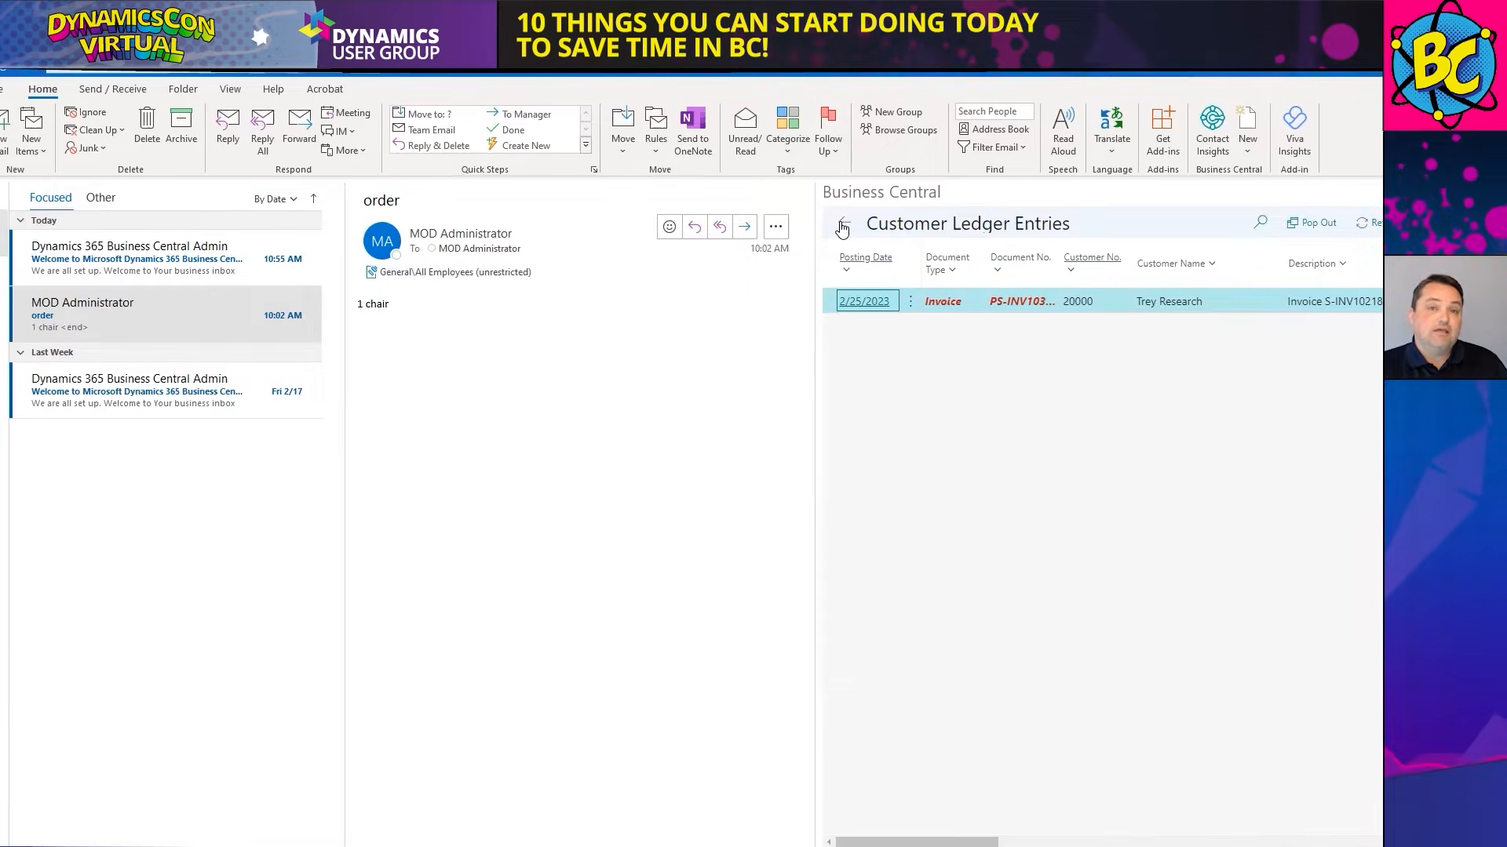
left_click(842, 228)
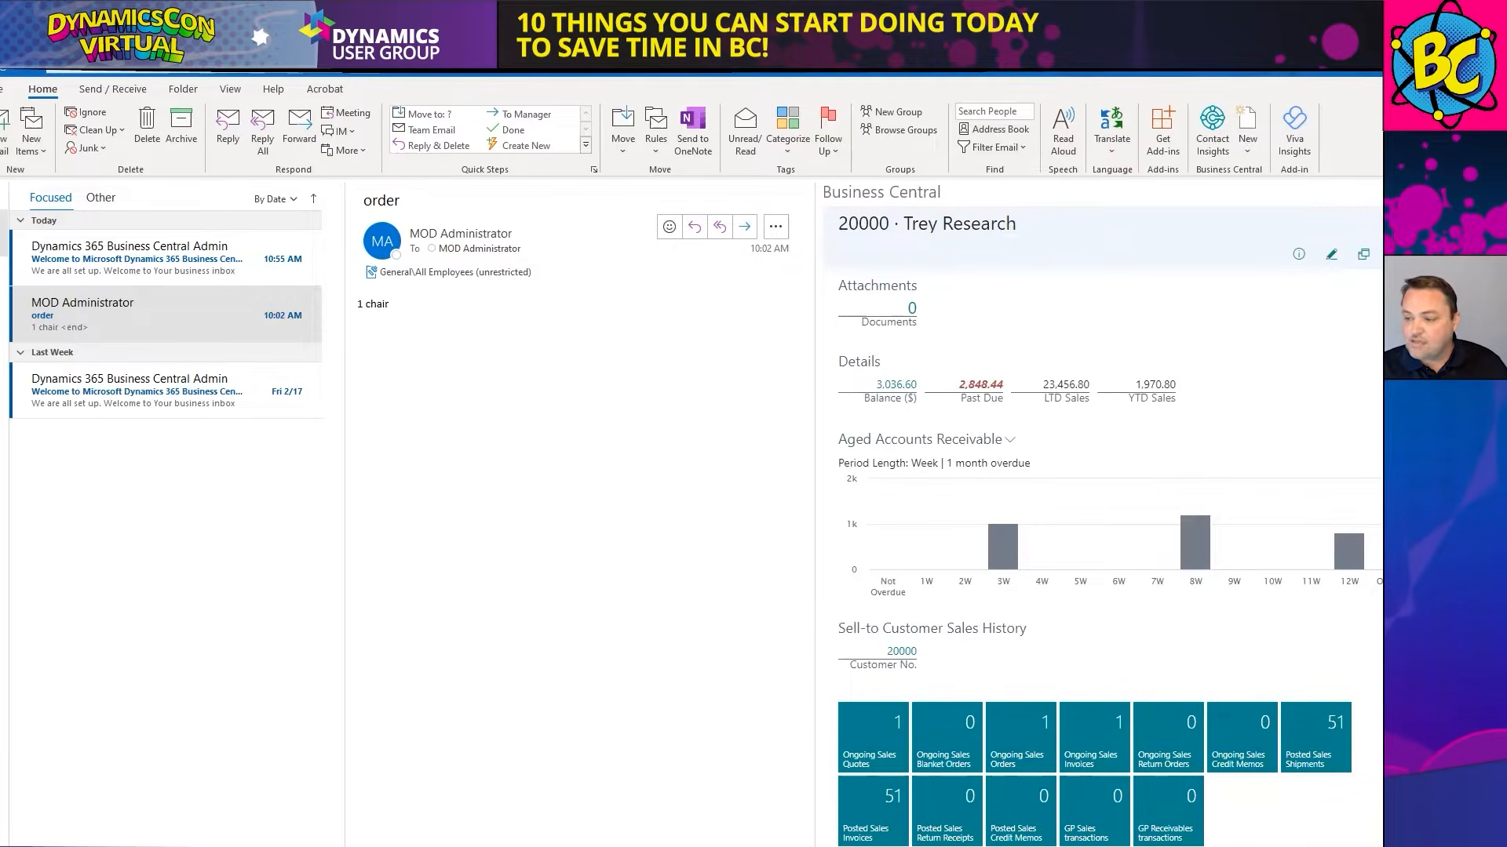
- Switch to the presentation and advance past the Time Saver #03 slide to the Entering Data slide
left_click(1355, 658)
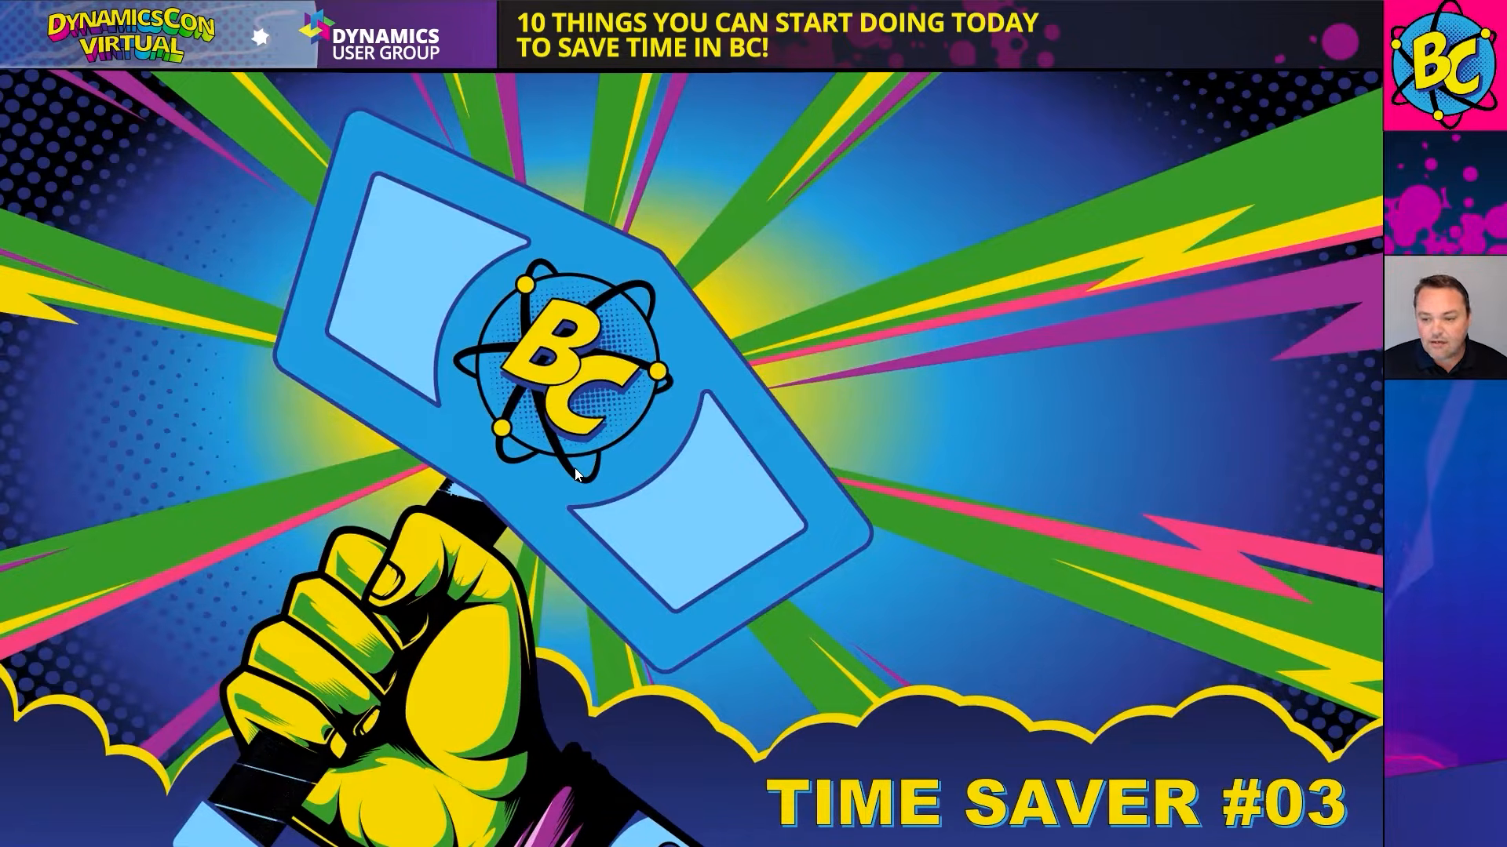
key("Right")
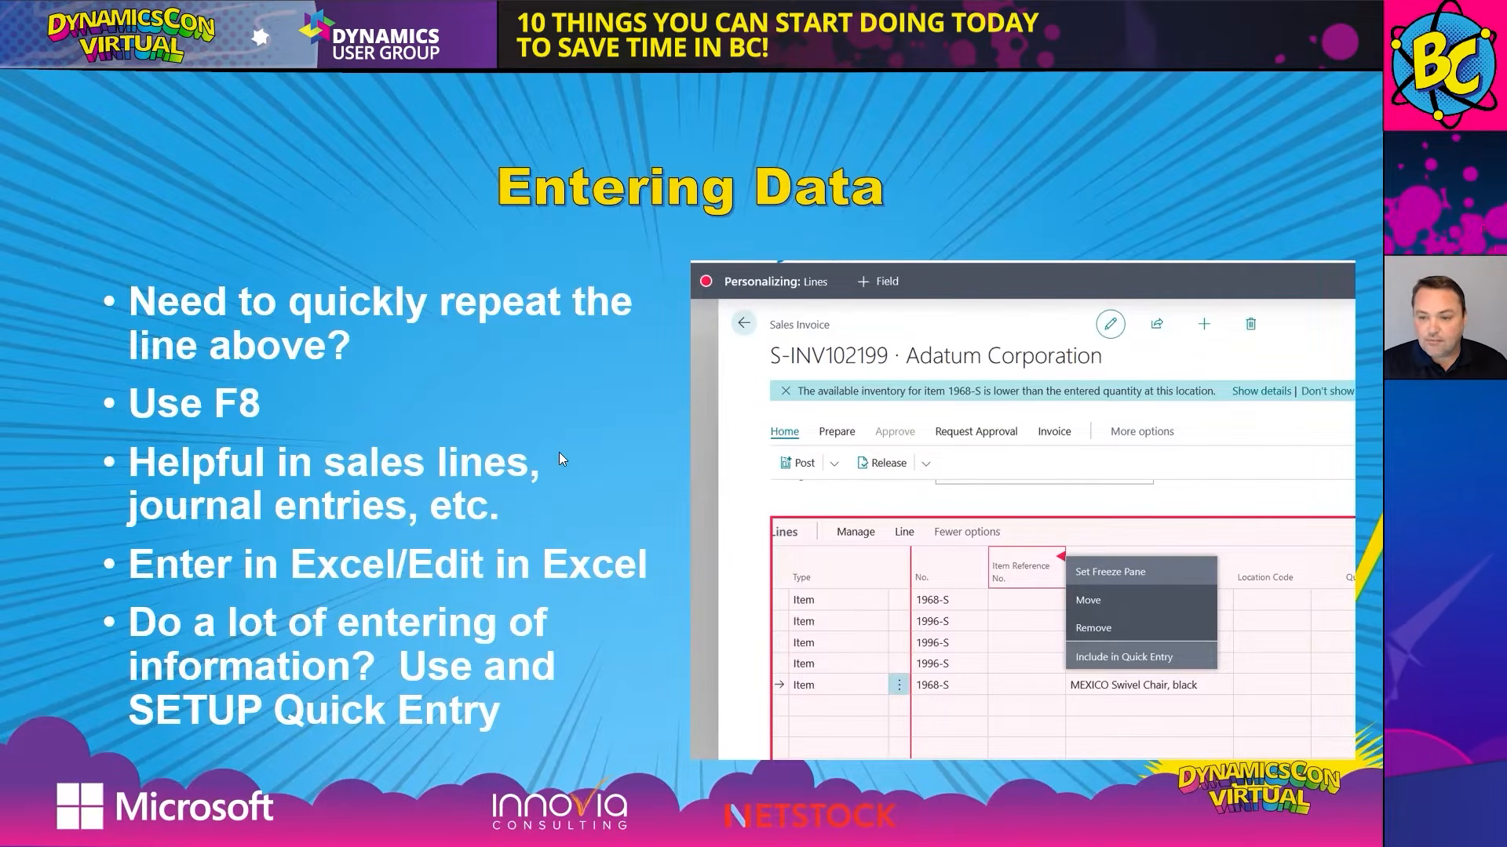
- Switch back to Business Central and open the Adatum Corporation sales order dated 5/1/2023
key("alt+Tab")
left_click(364, 328)
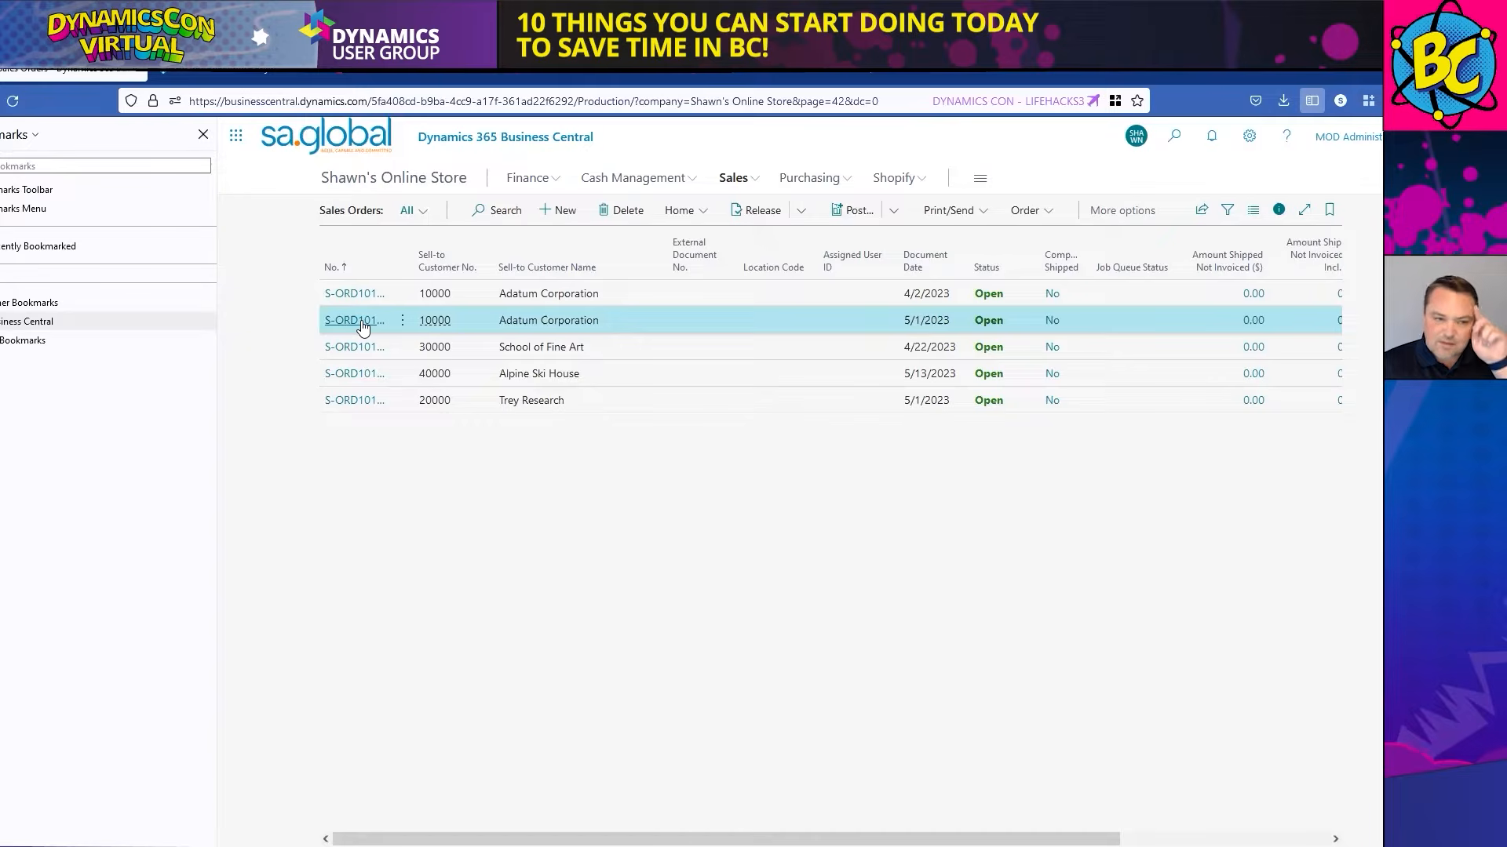
left_click(357, 321)
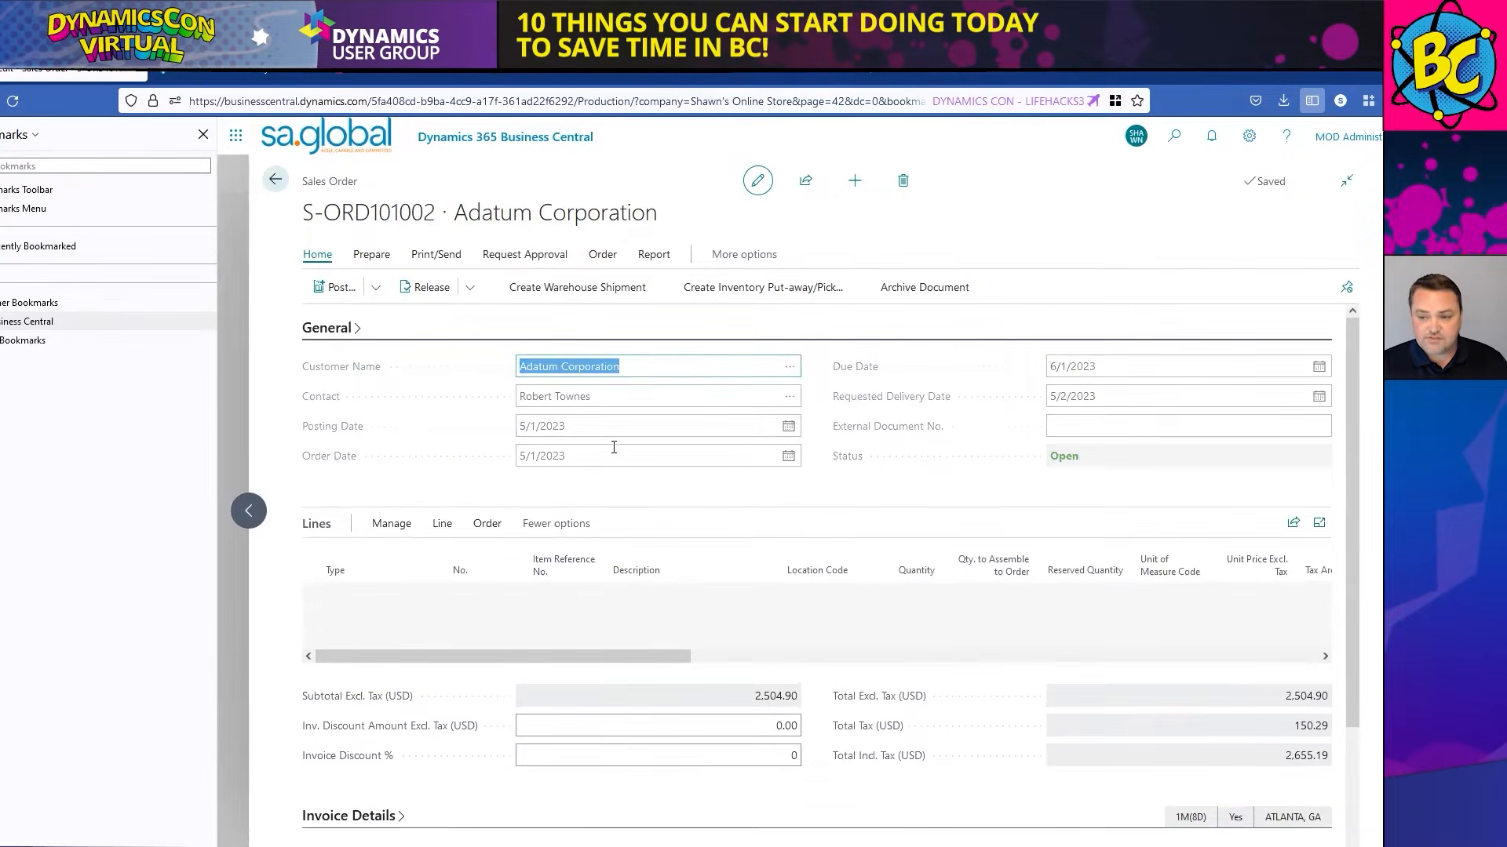
- Start a new Item line below the AMSTERDAM Lamp lines and step through its fields to Qty. to Assemble and back to No
left_click(360, 556)
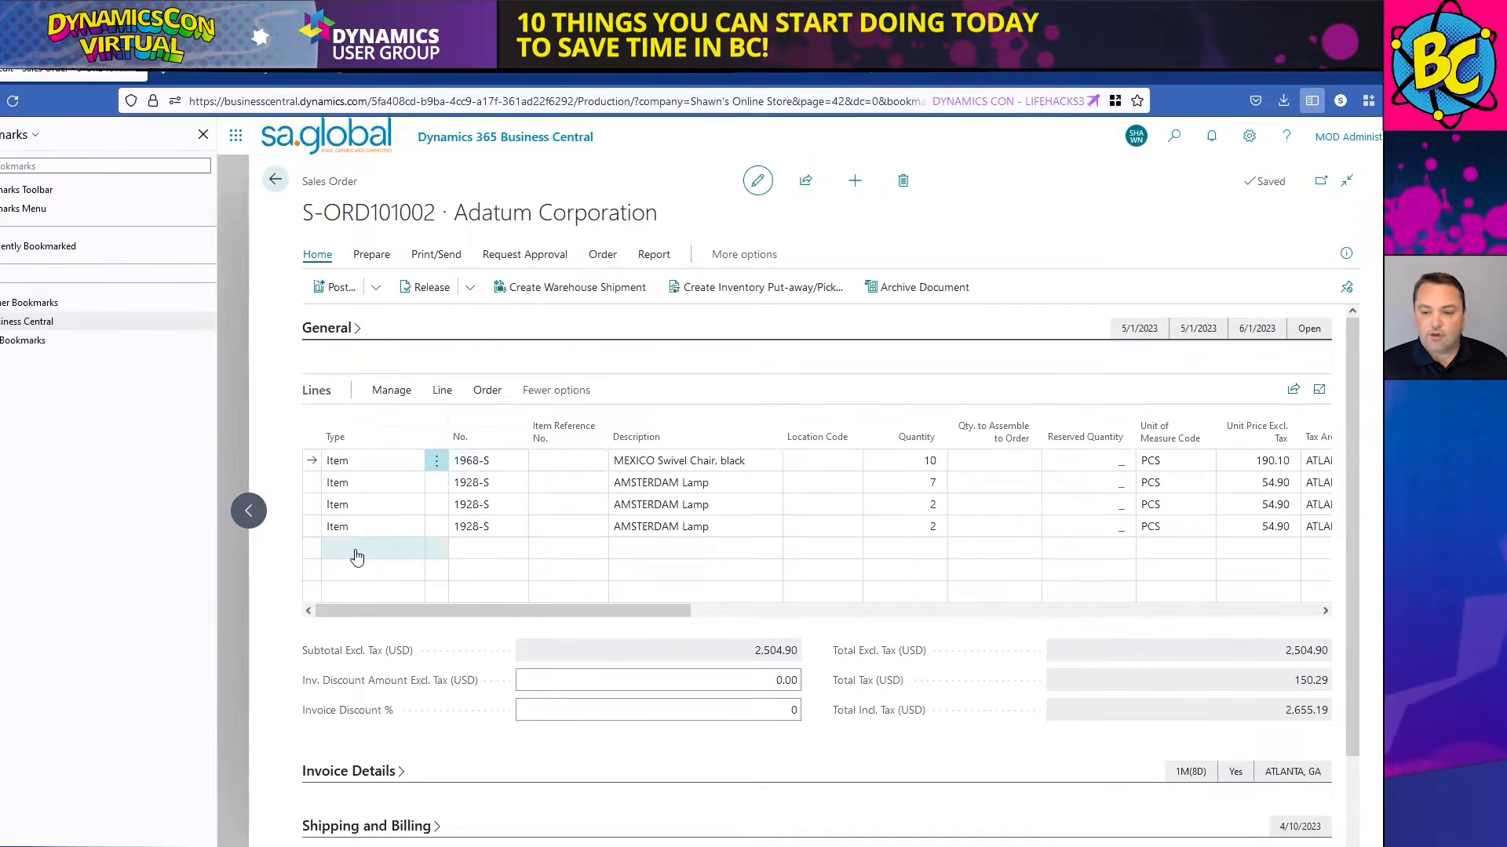
left_click(498, 554)
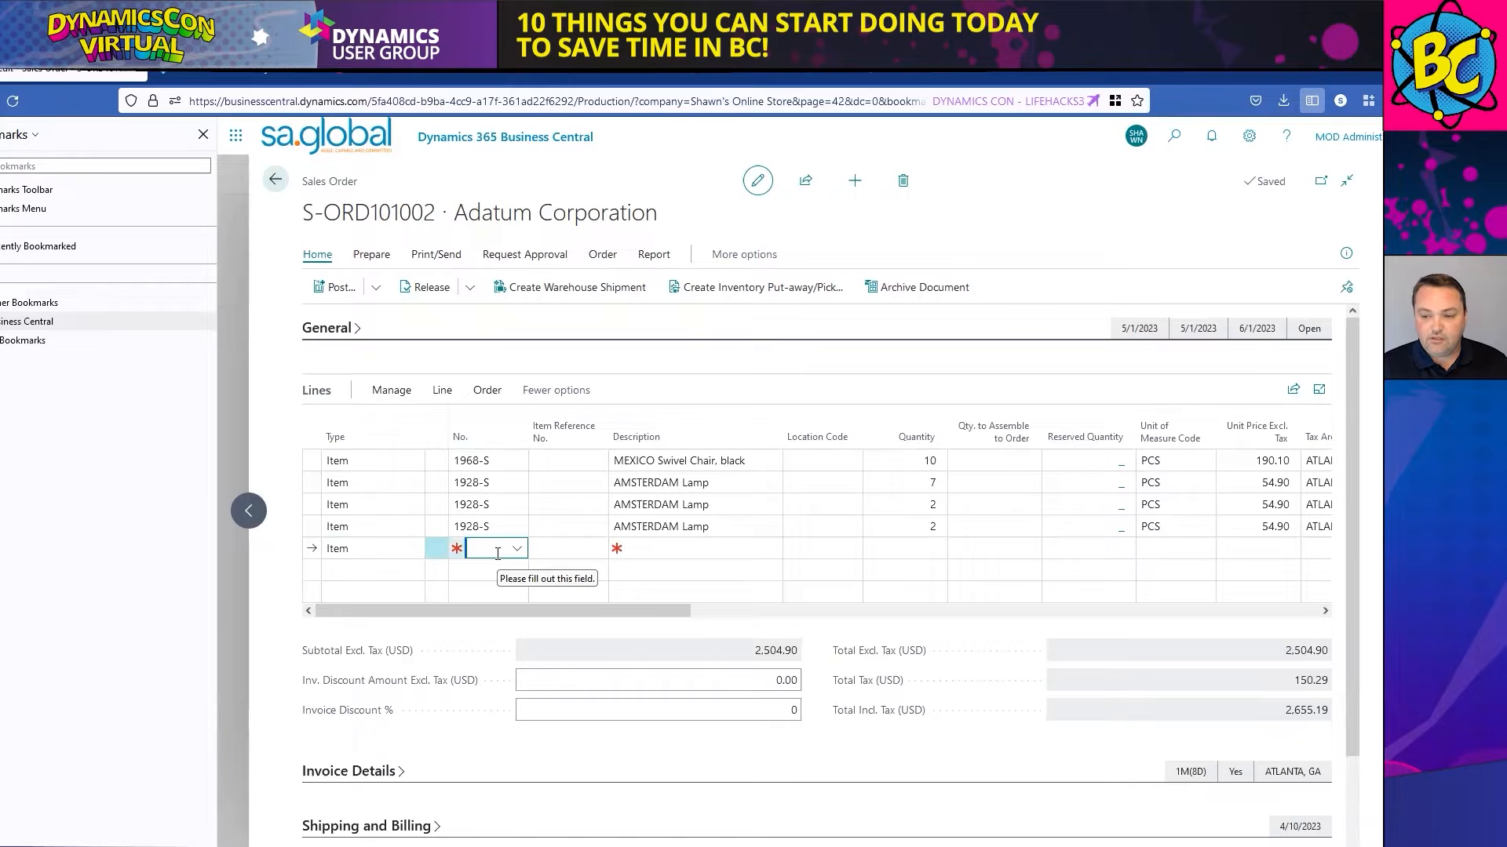
key("Tab")
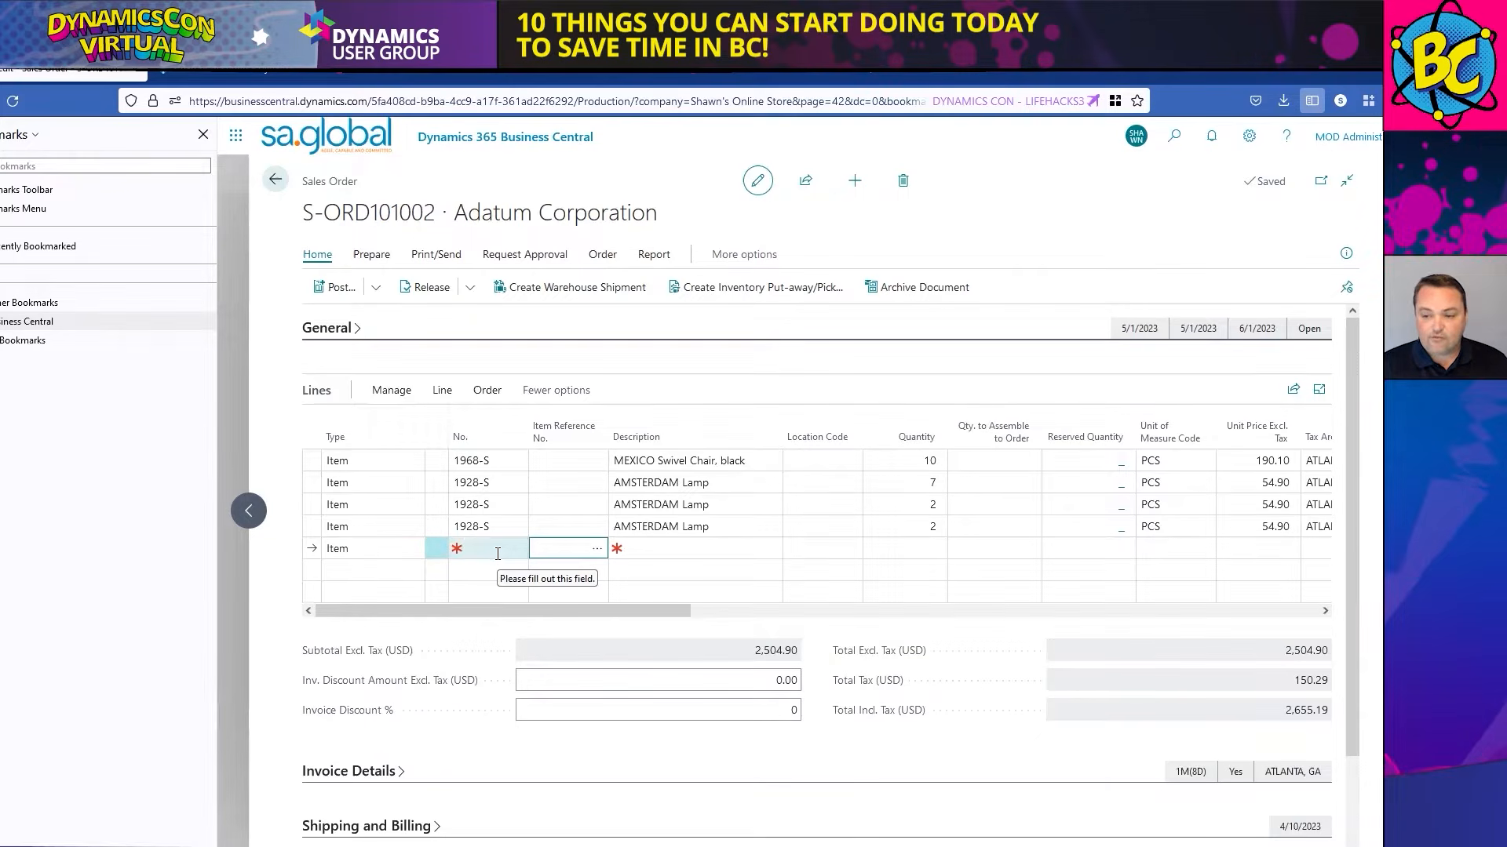
key("Tab")
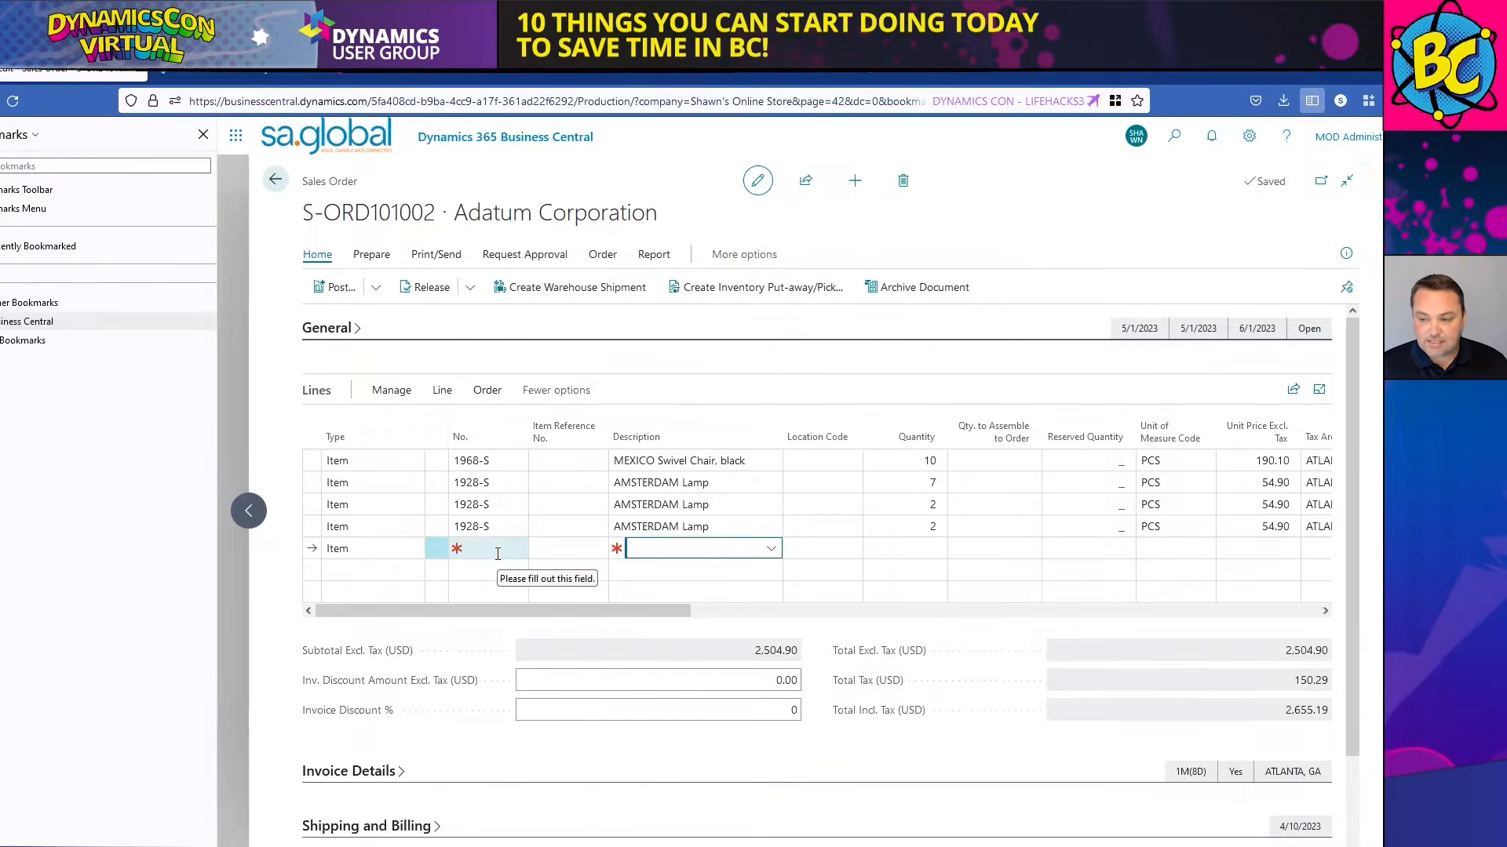
key("Tab")
key("Tab")
key("Tab")
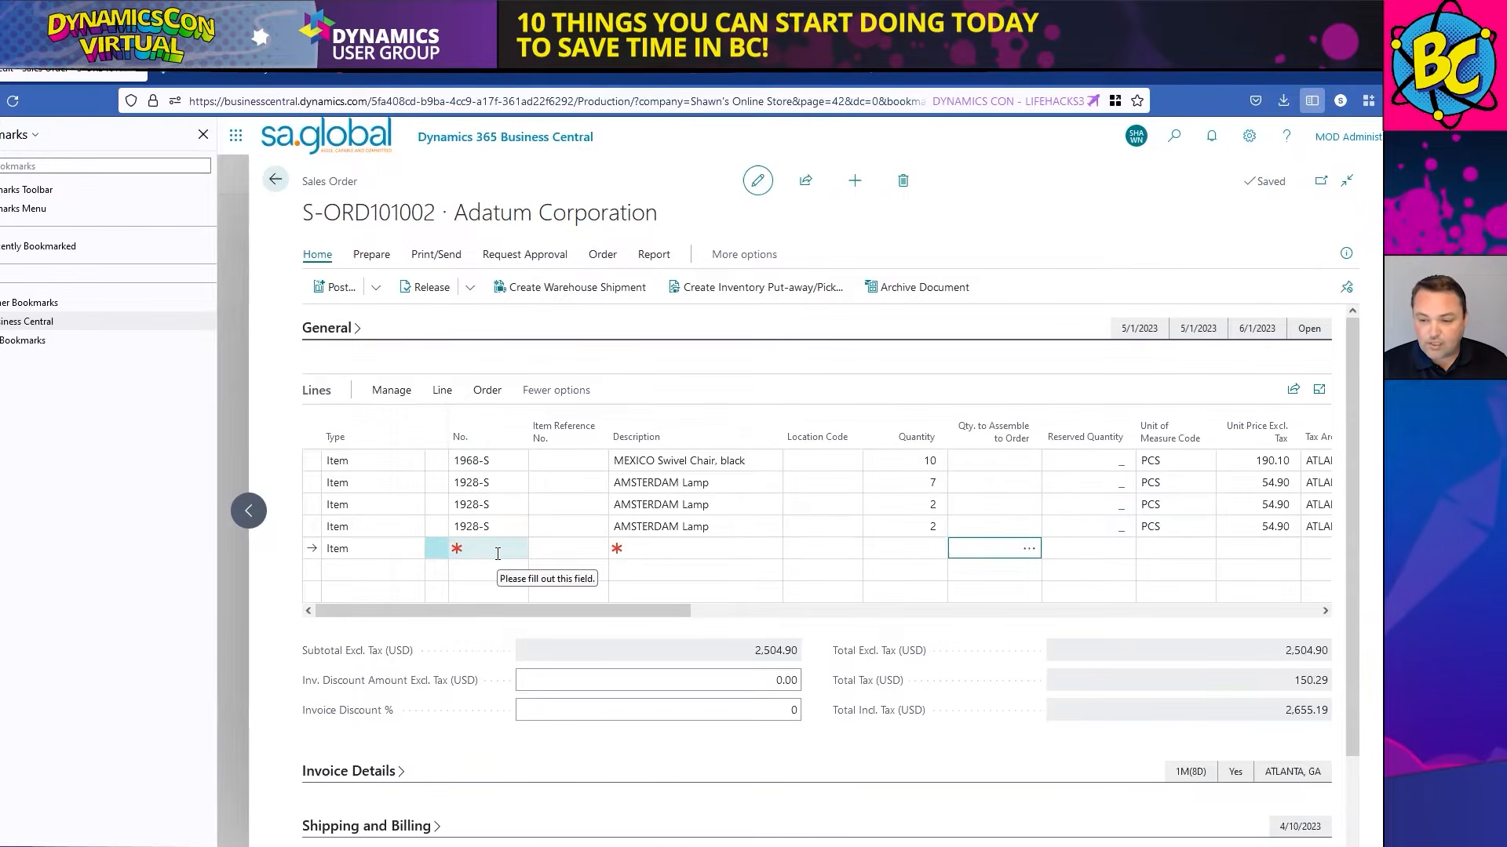
key("shift+Tab")
key("shift+Tab")
key("shift+Tab")
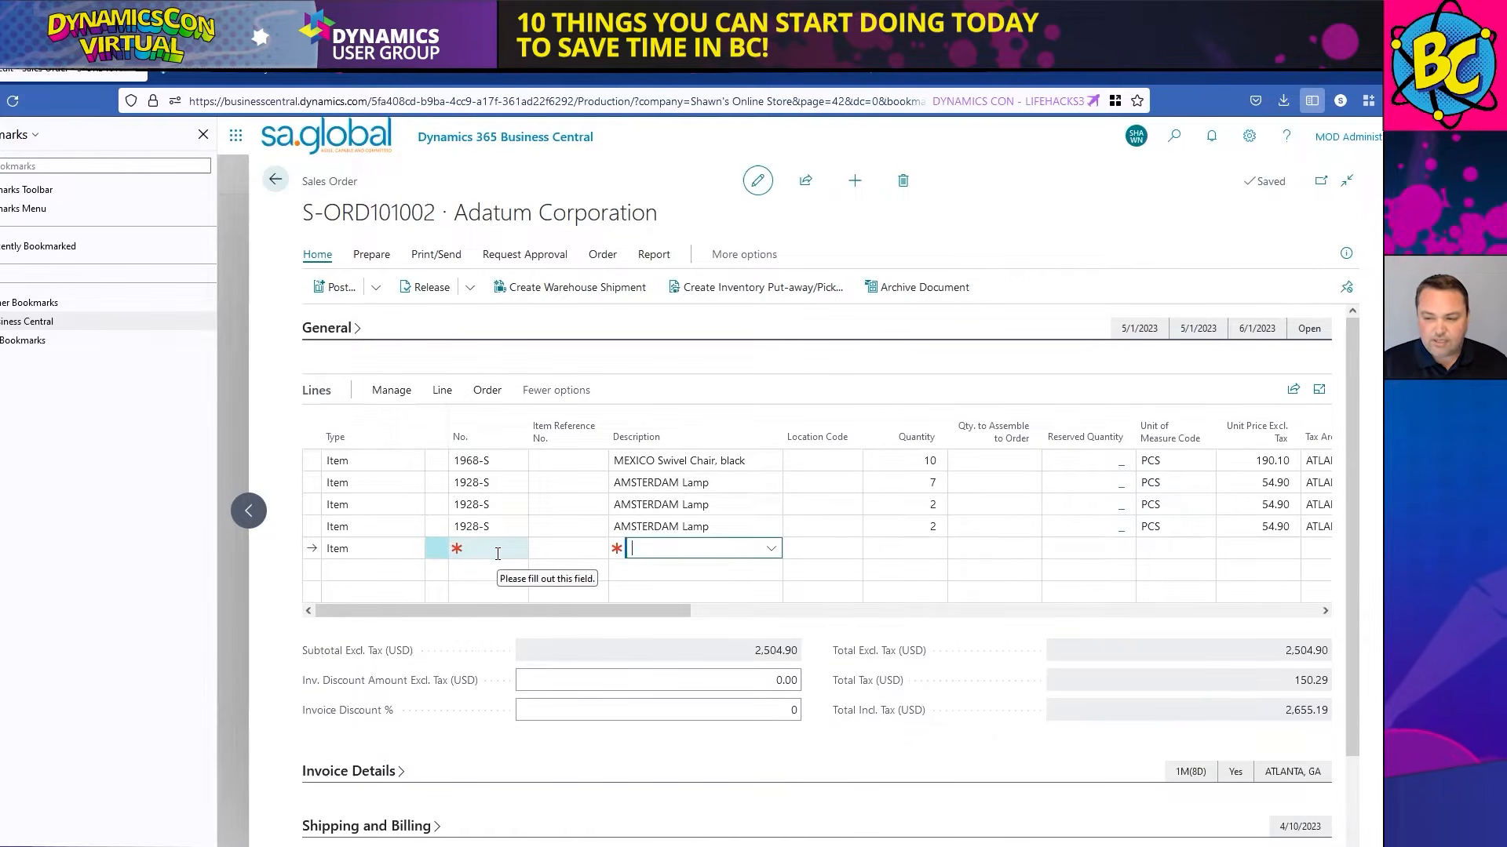
left_click(498, 554)
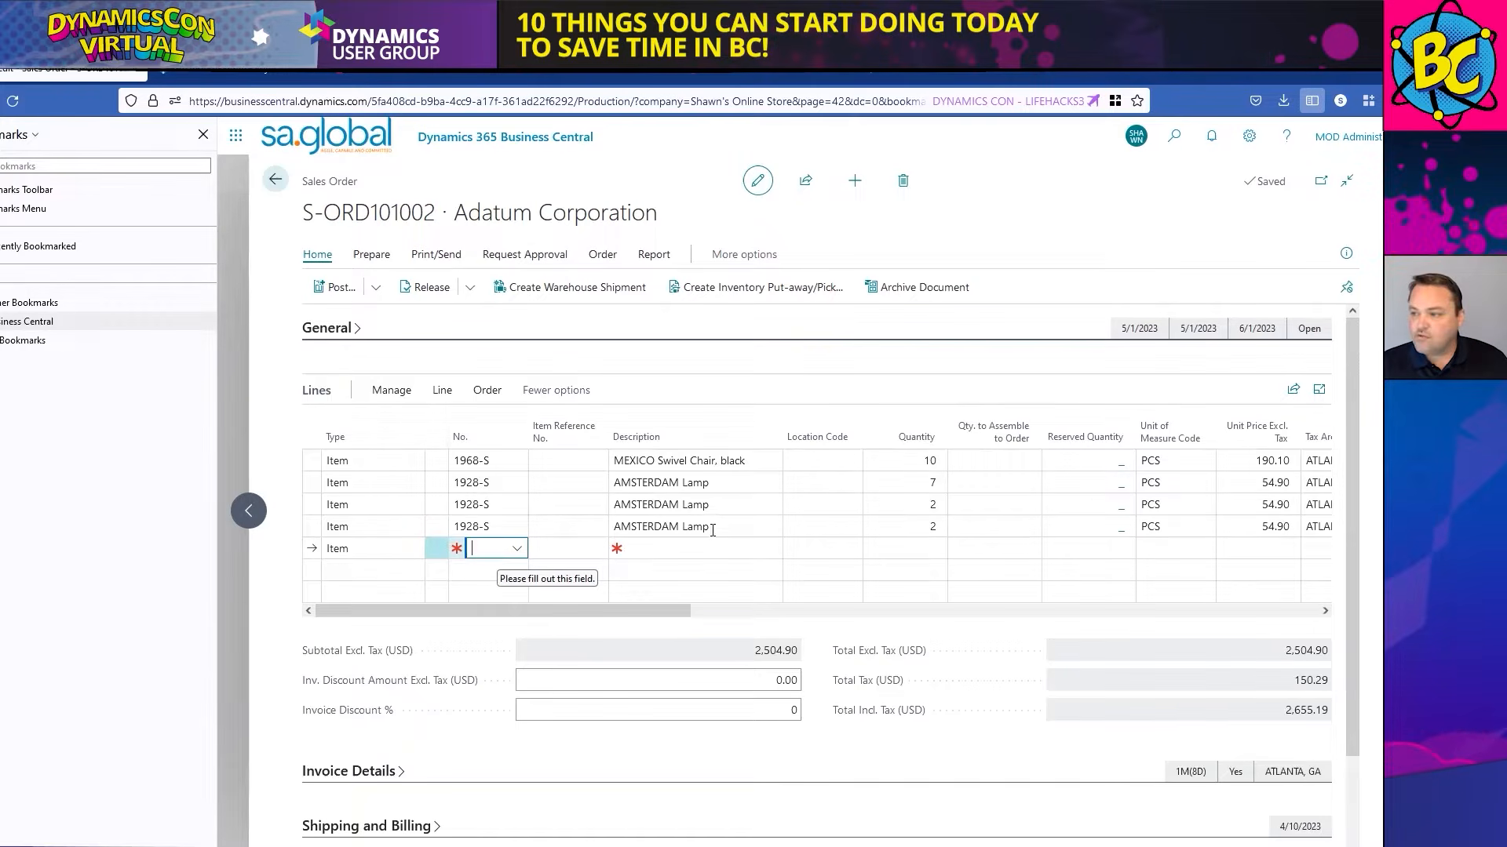
- Personalize the sales order and examine the Quick Entry option on the Description and Location Code line columns
left_click(1240, 146)
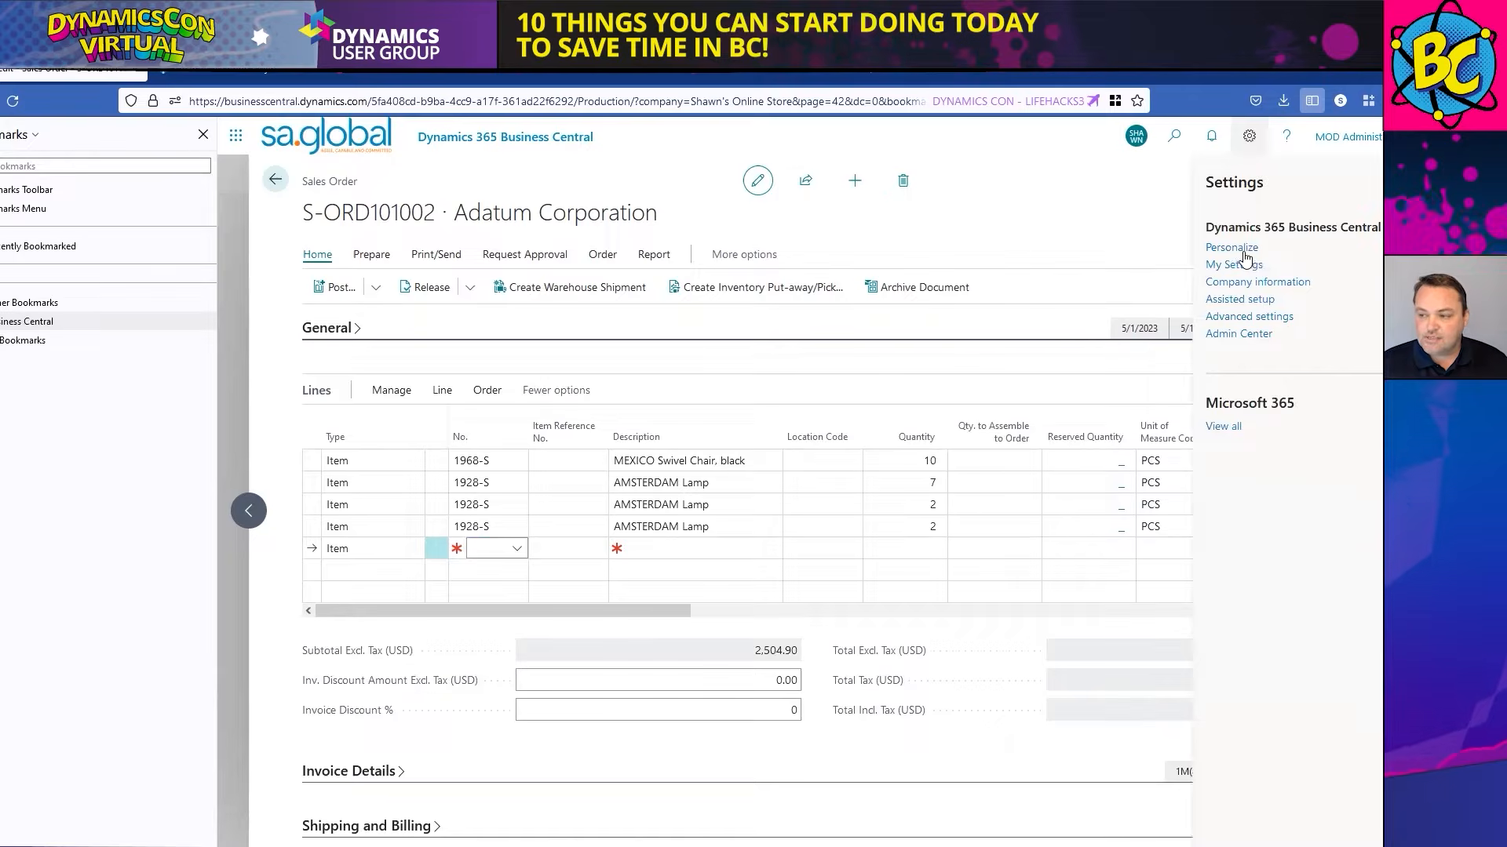
left_click(1243, 249)
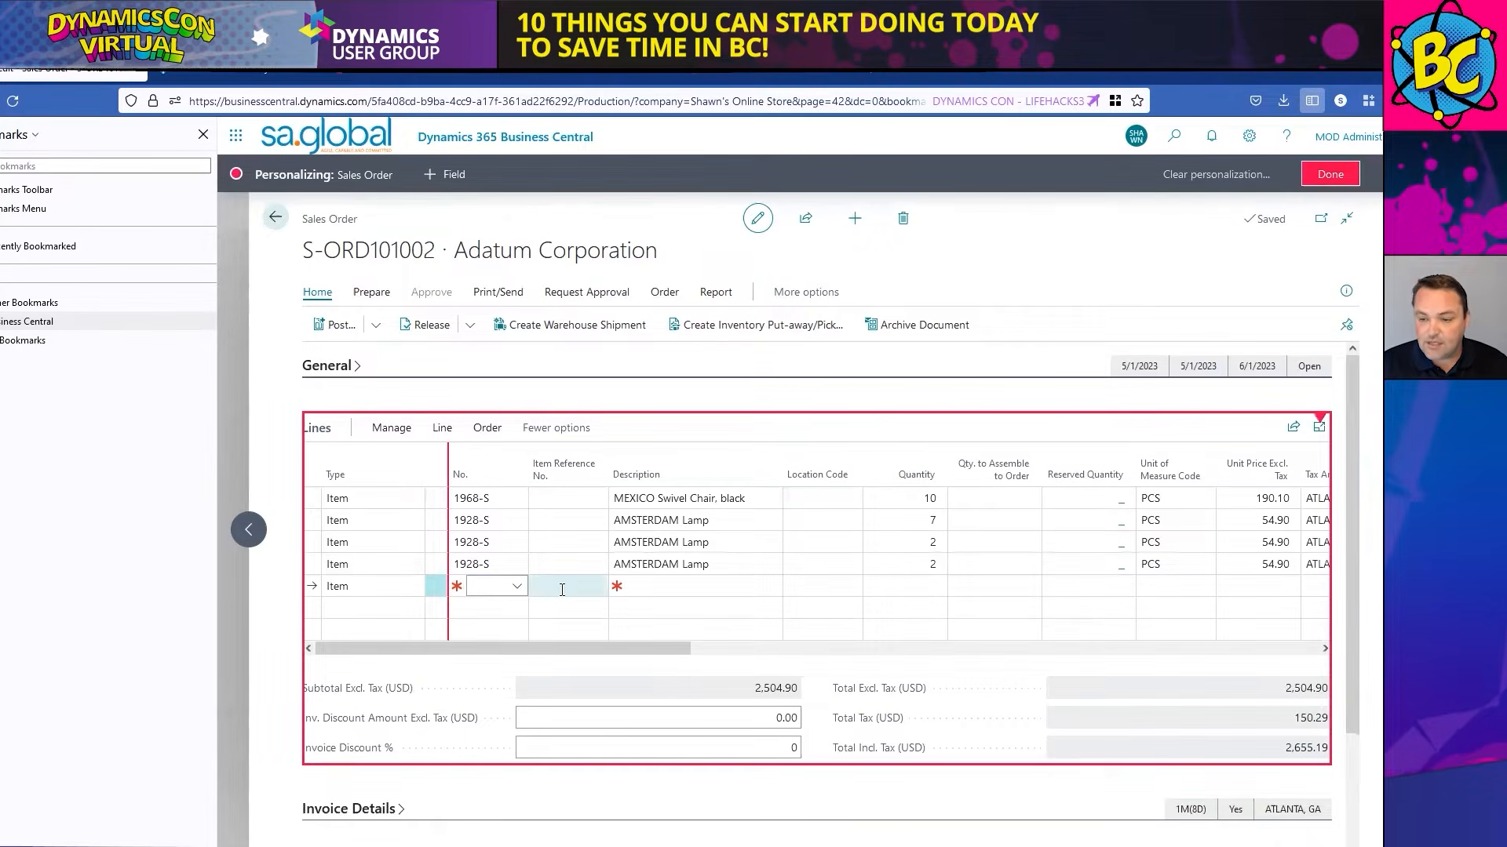
left_click(604, 453)
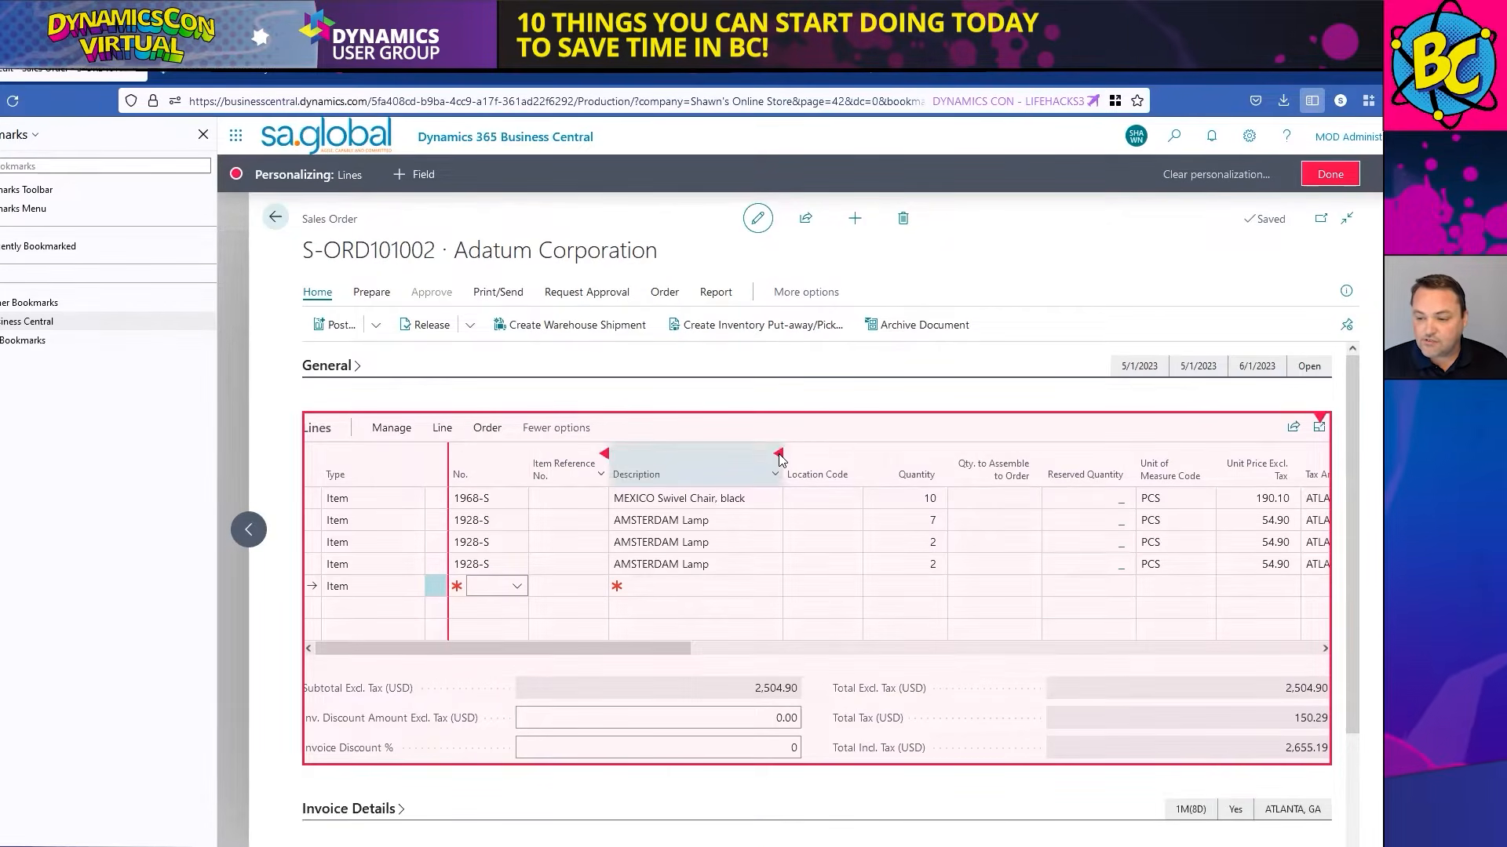
left_click(778, 453)
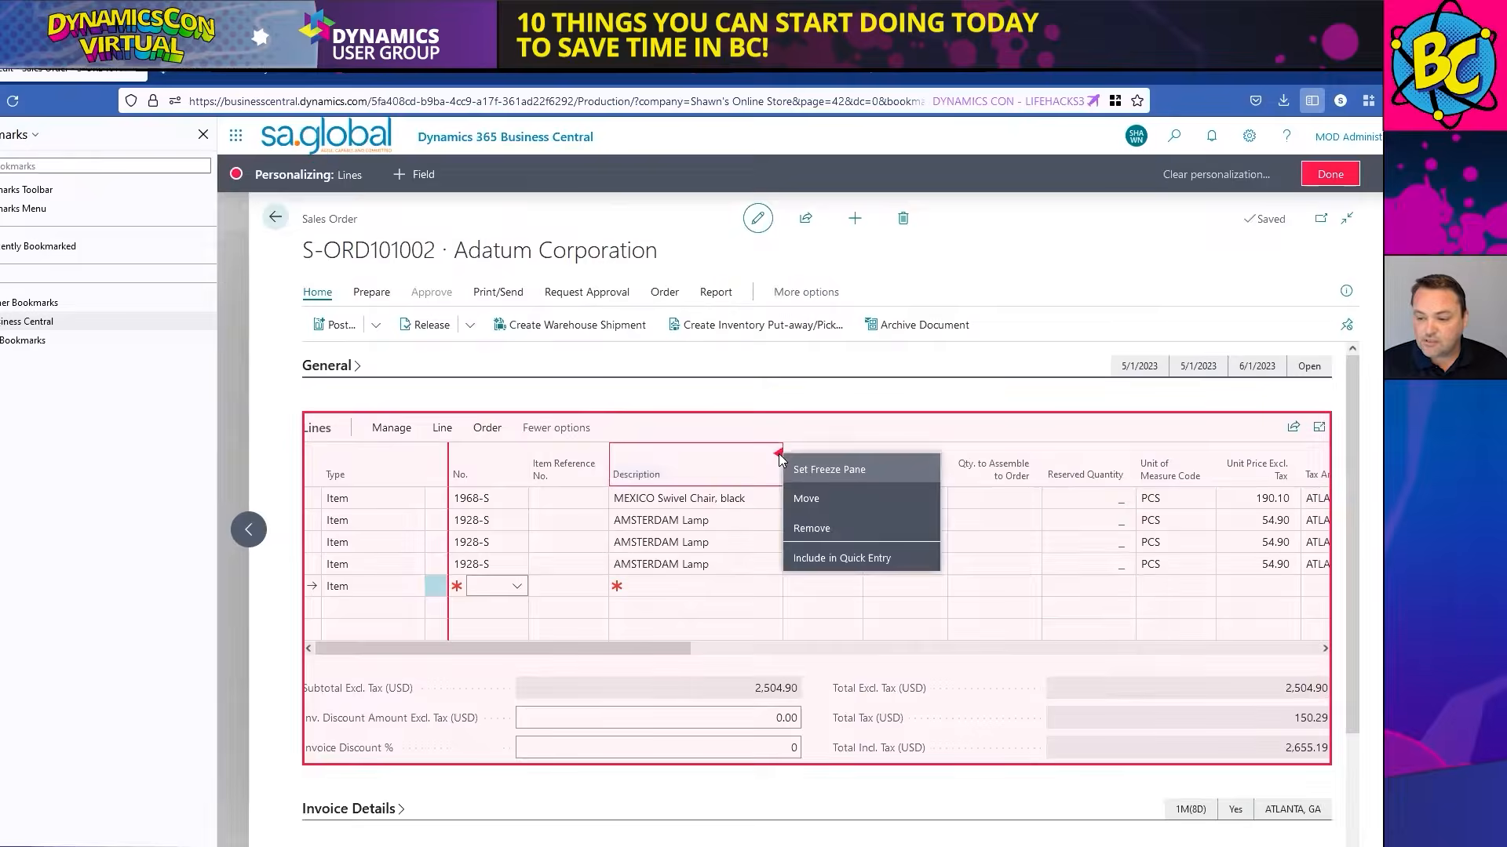
left_click(833, 435)
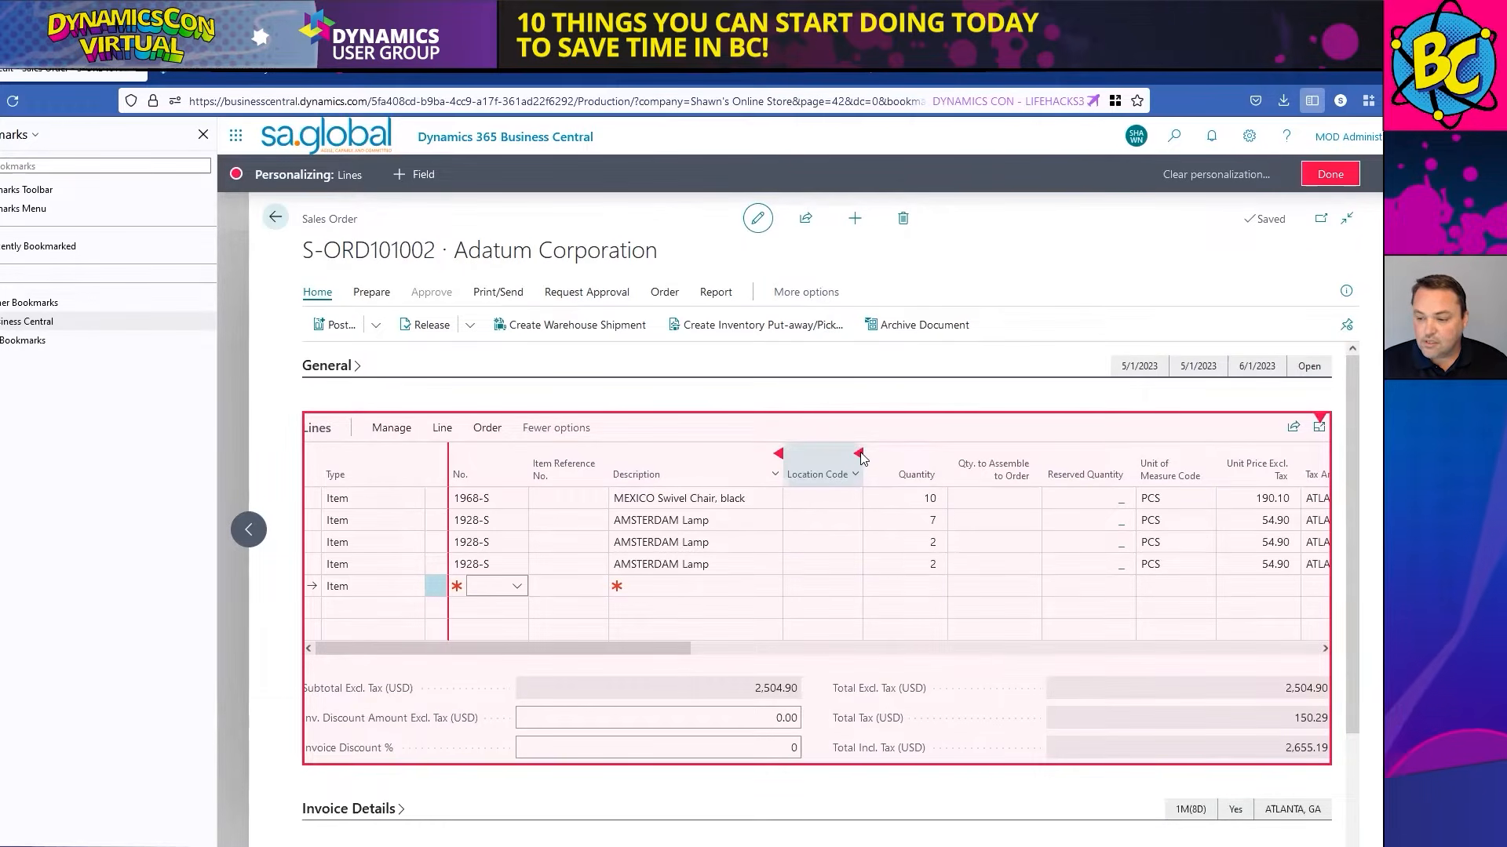
left_click(861, 458)
left_click(902, 462)
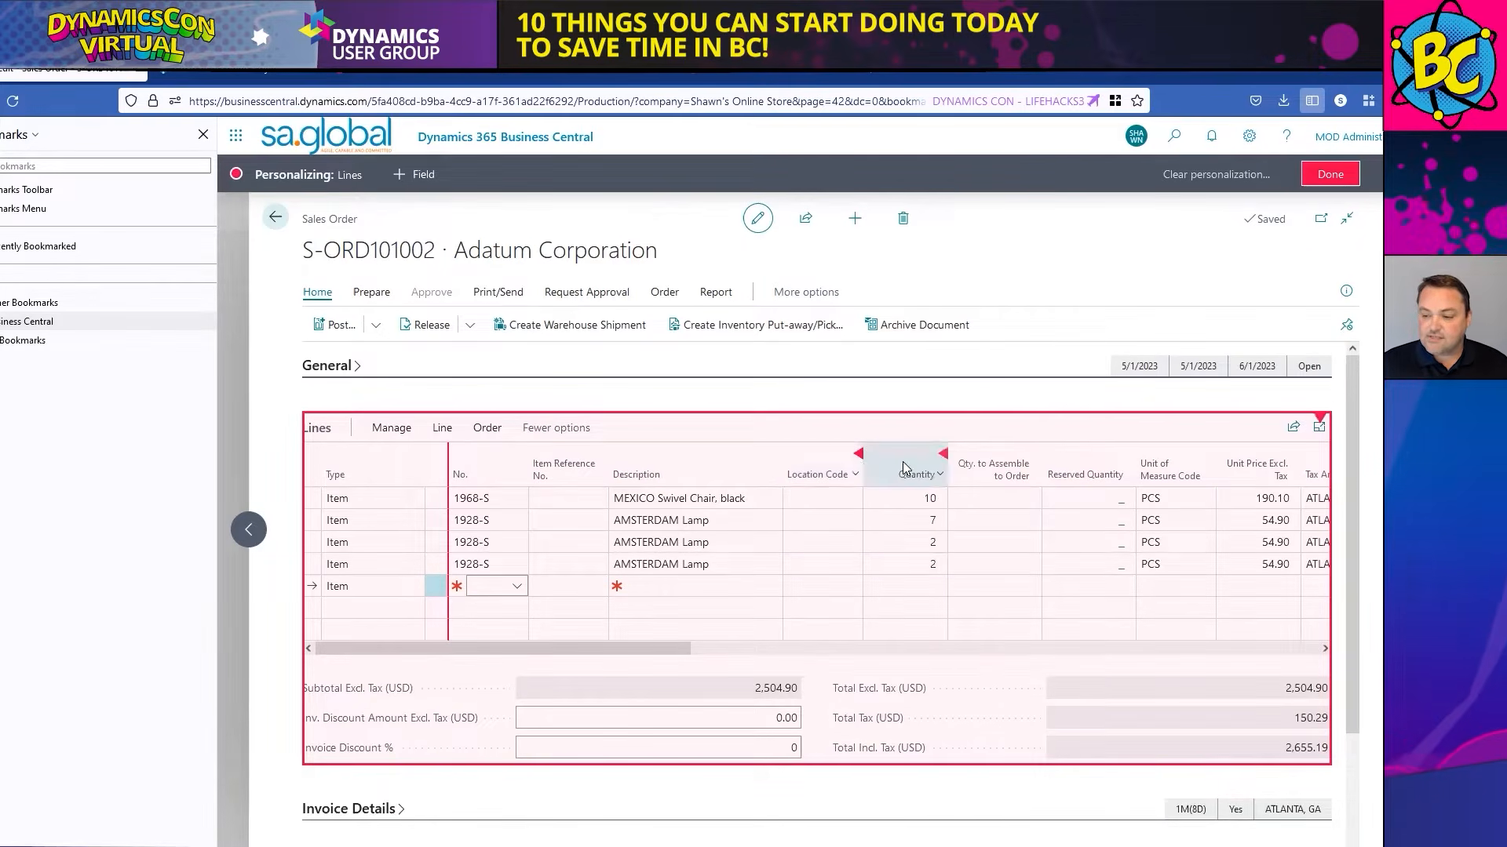
left_click(857, 454)
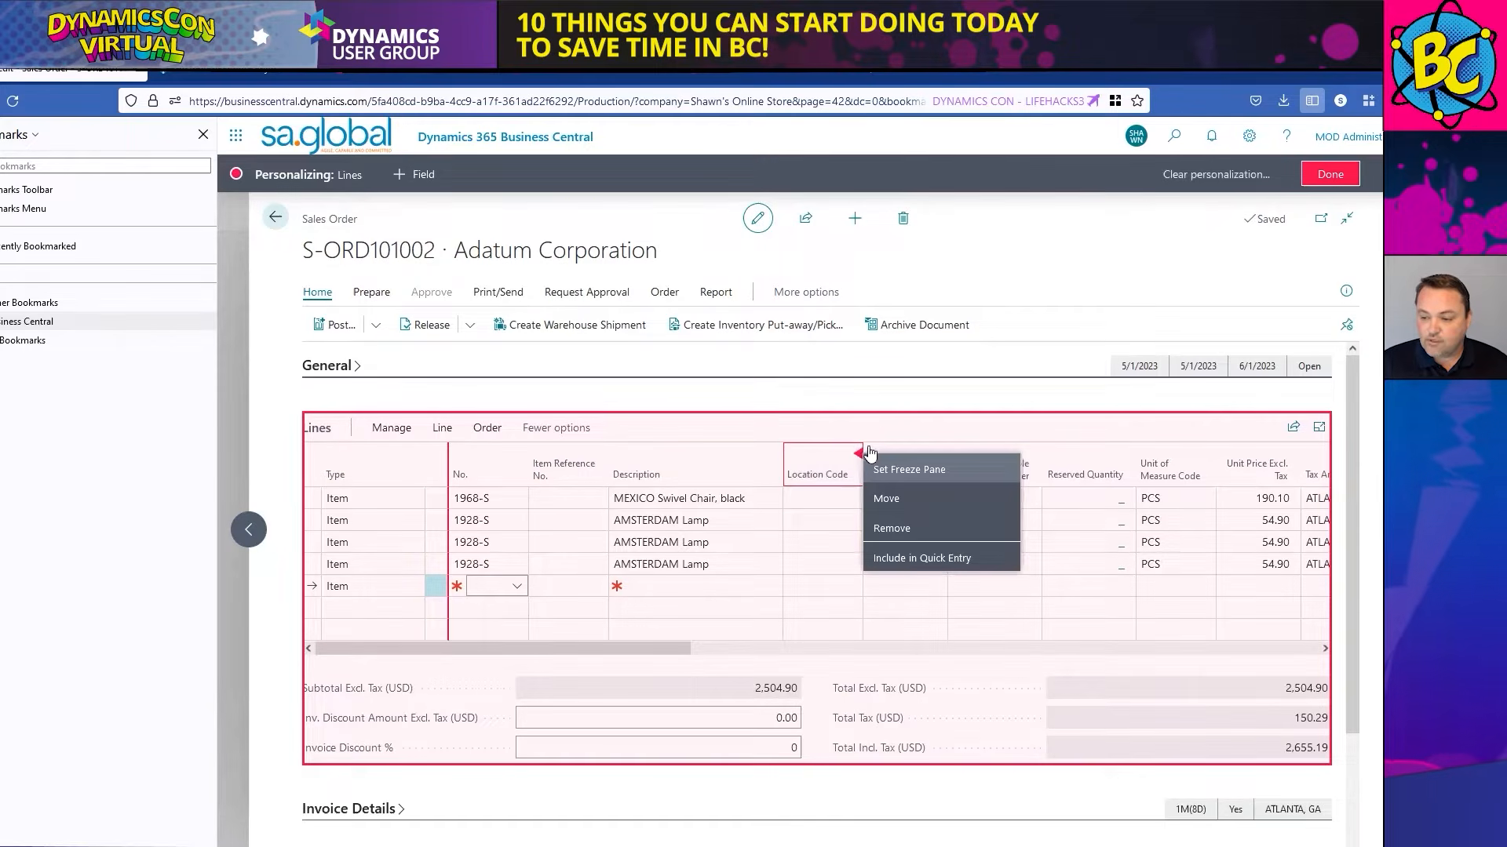
left_click(855, 453)
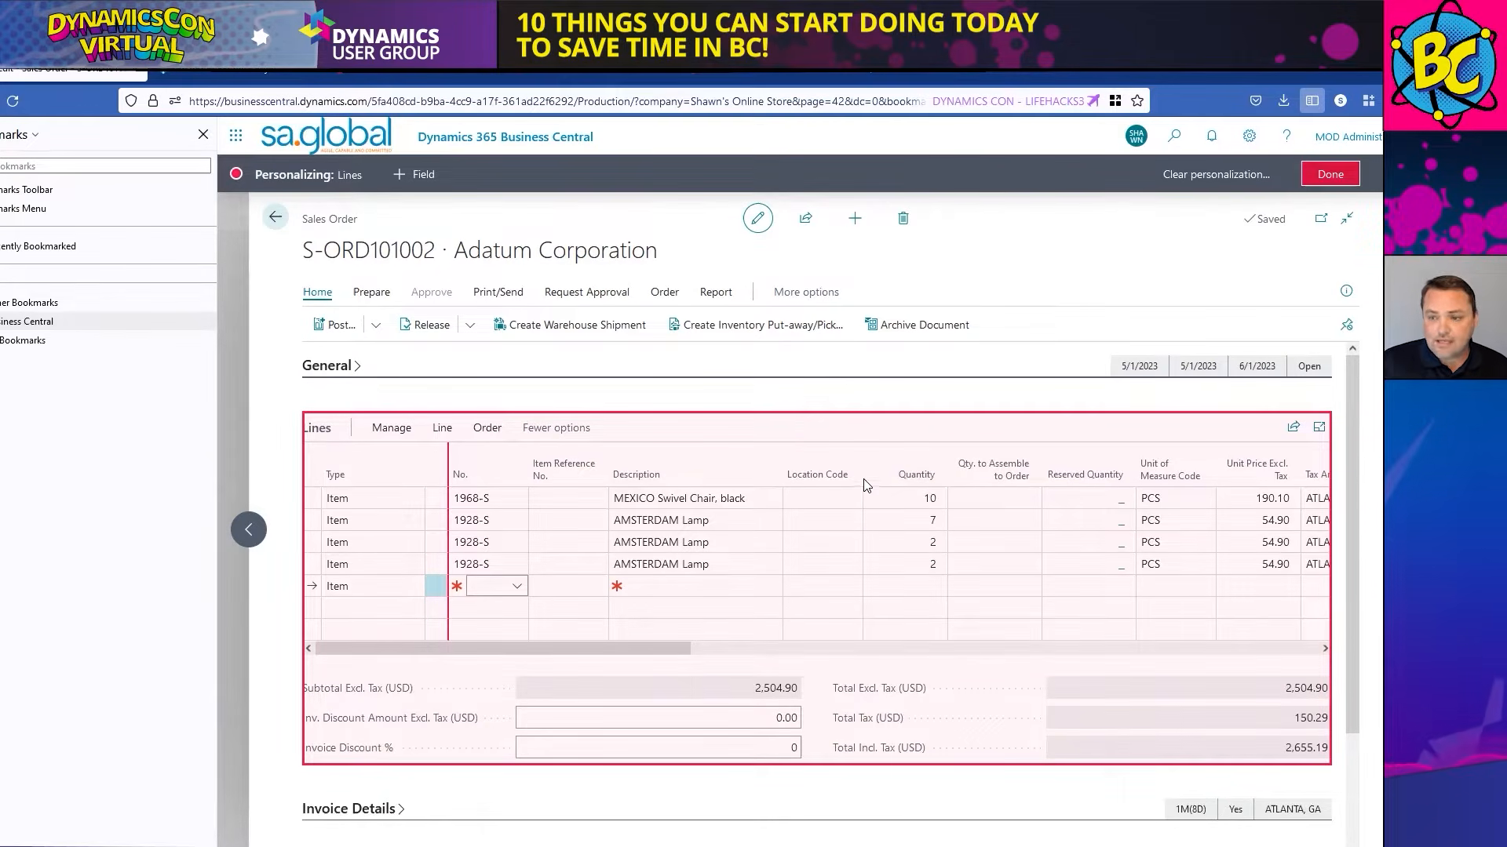
- Leave personalization and add an Item line for 1928-S with quantity 1 below the existing order lines
left_click(492, 592)
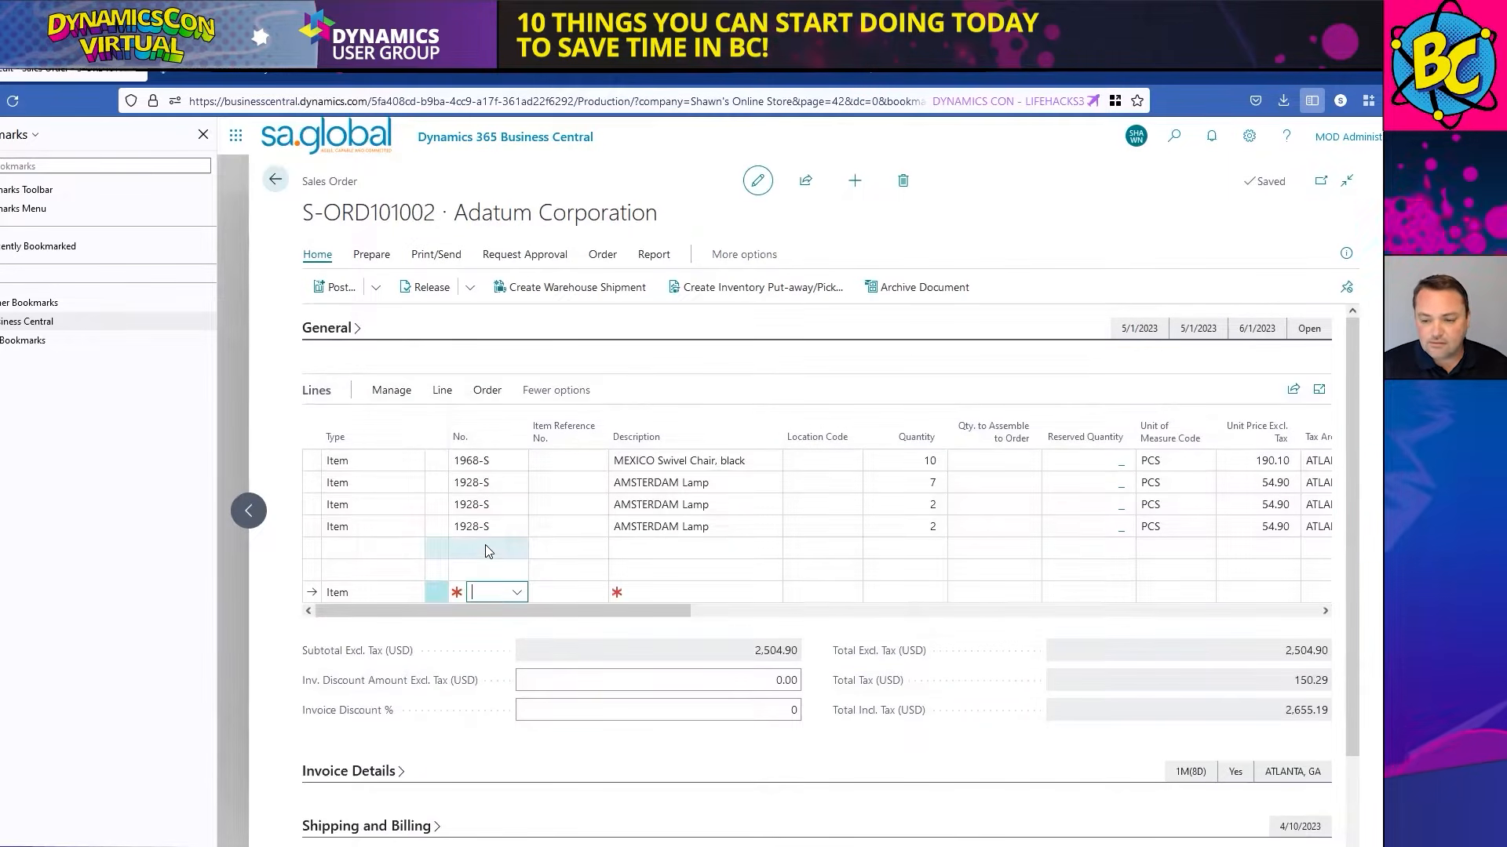
left_click(487, 549)
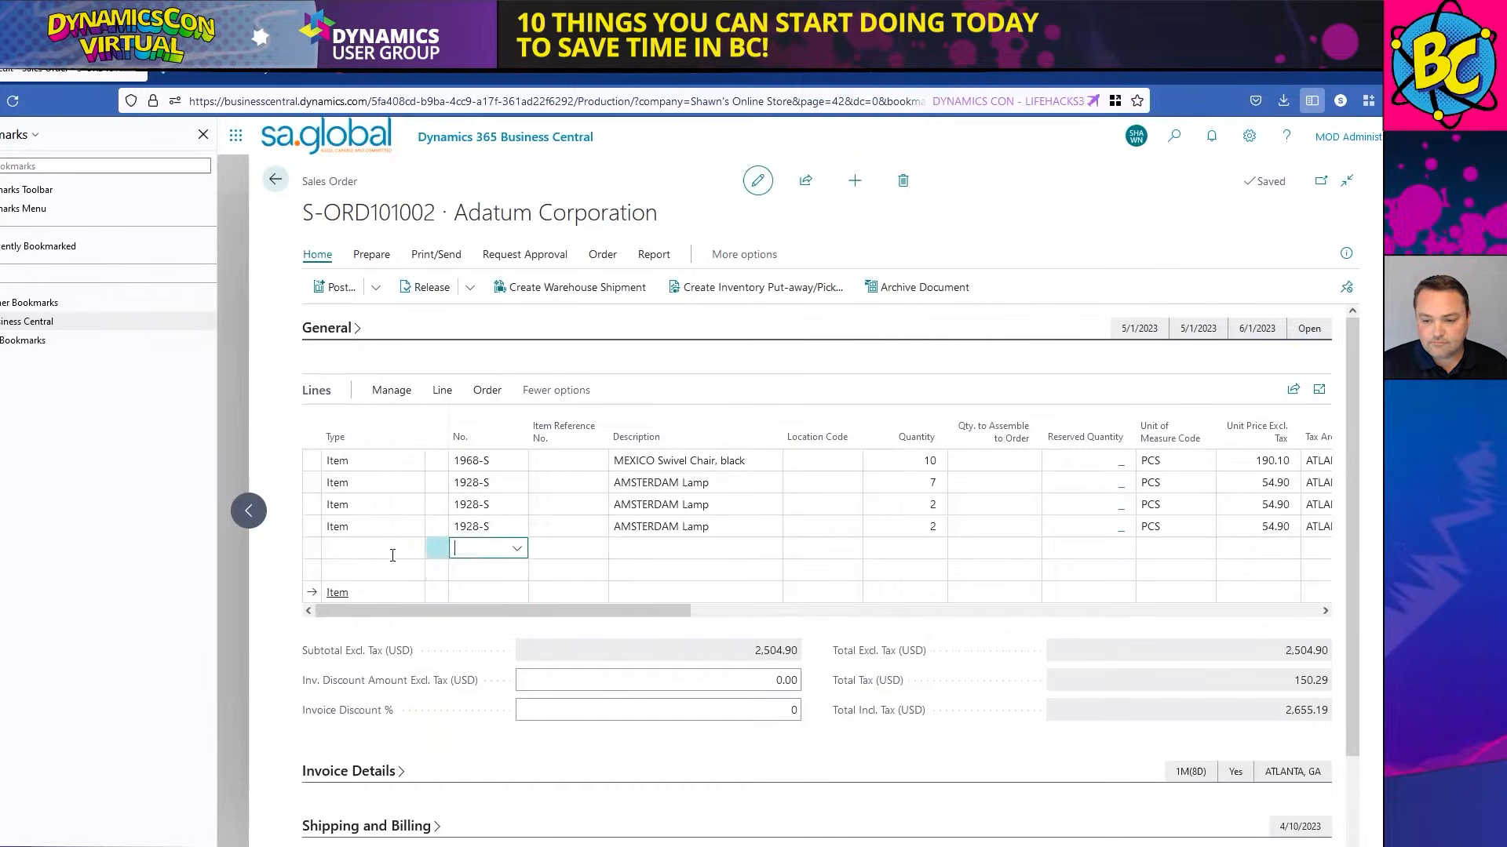
left_click(494, 548)
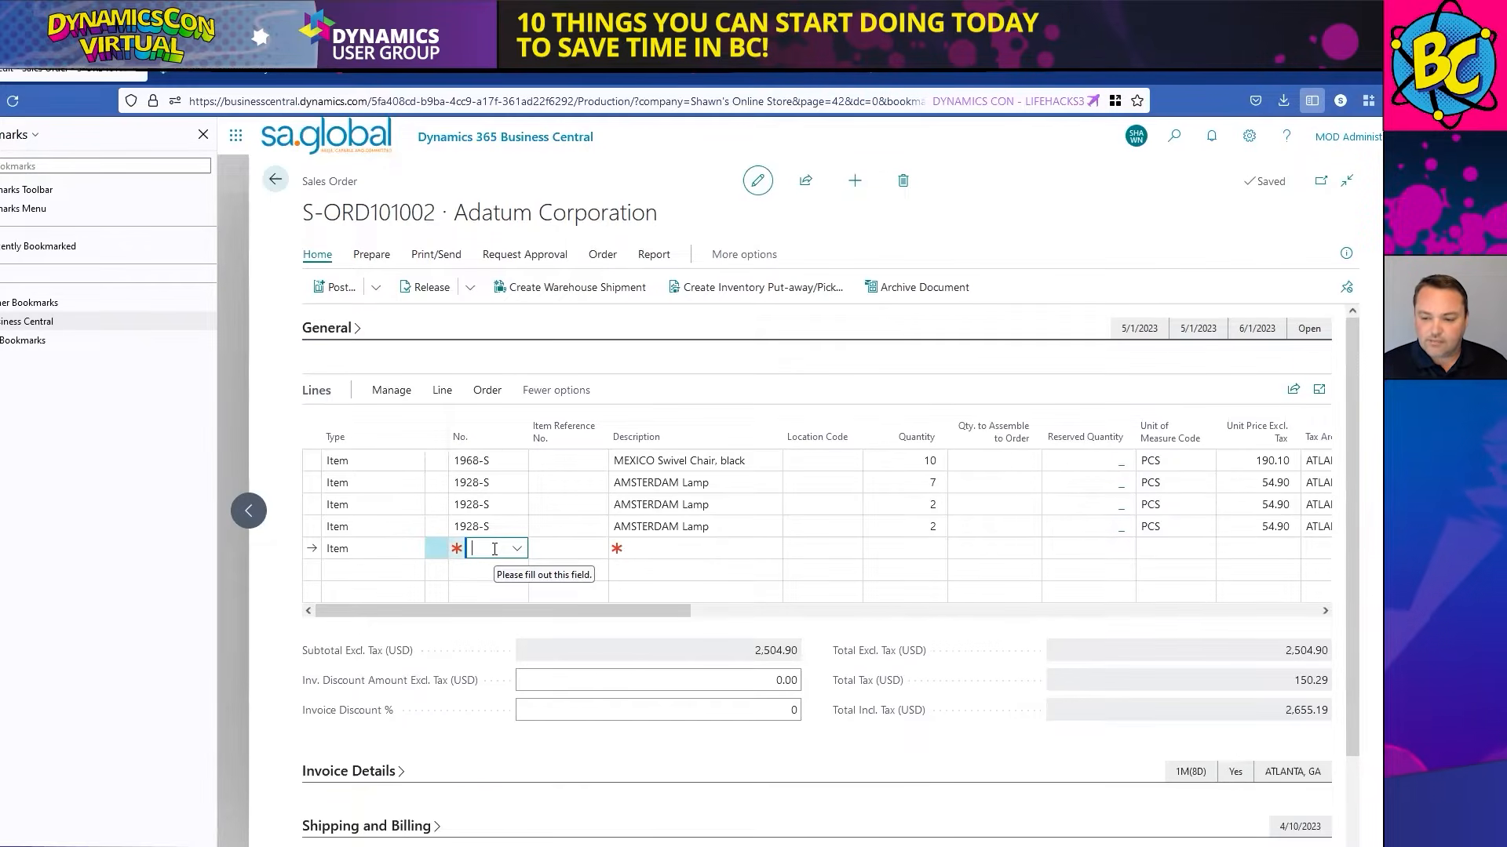
type("192")
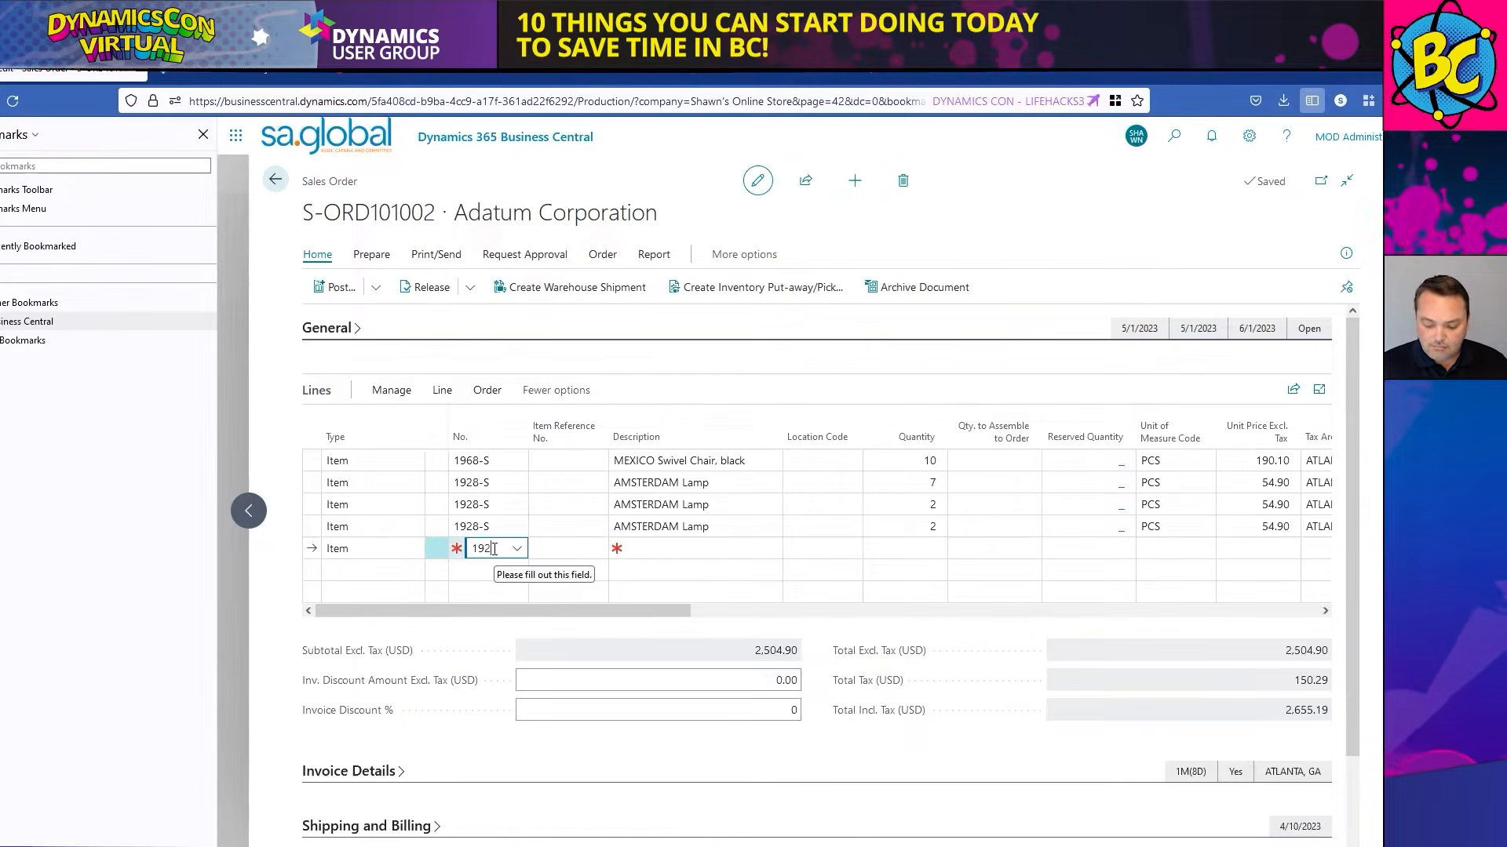
type("8-")
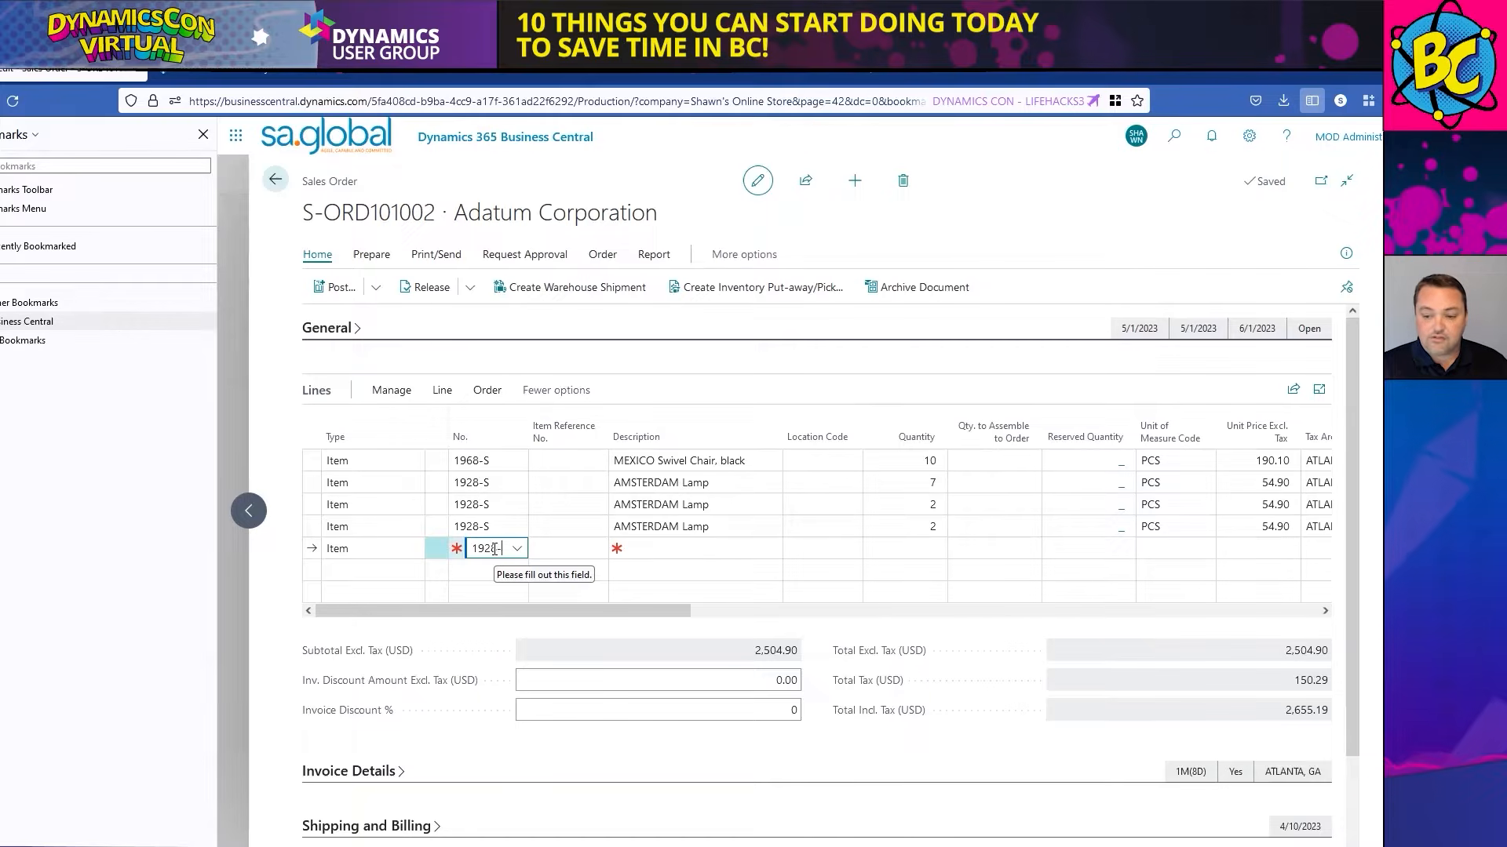
type("s")
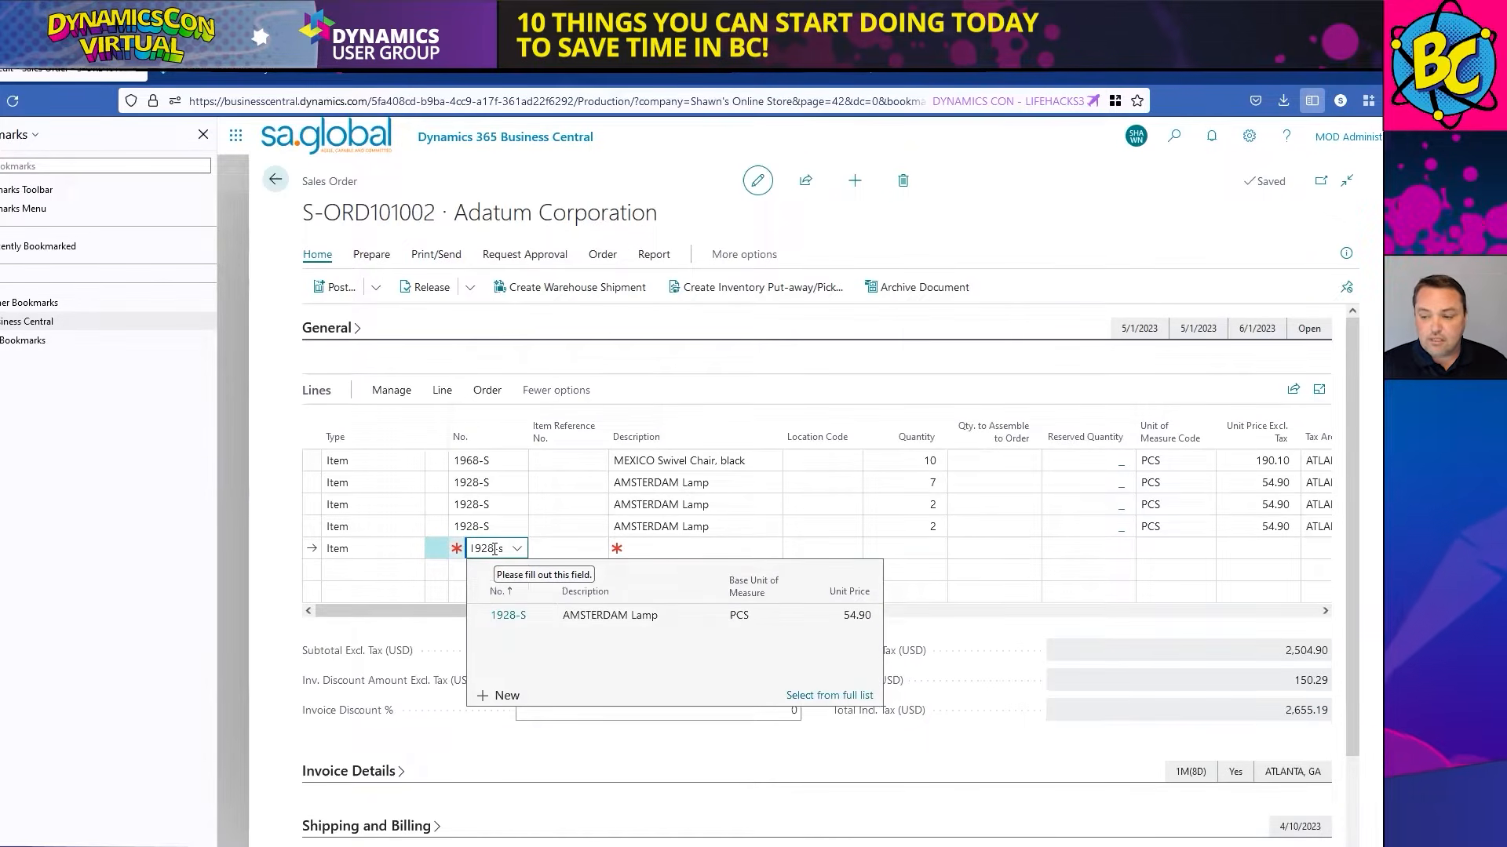
key("Return")
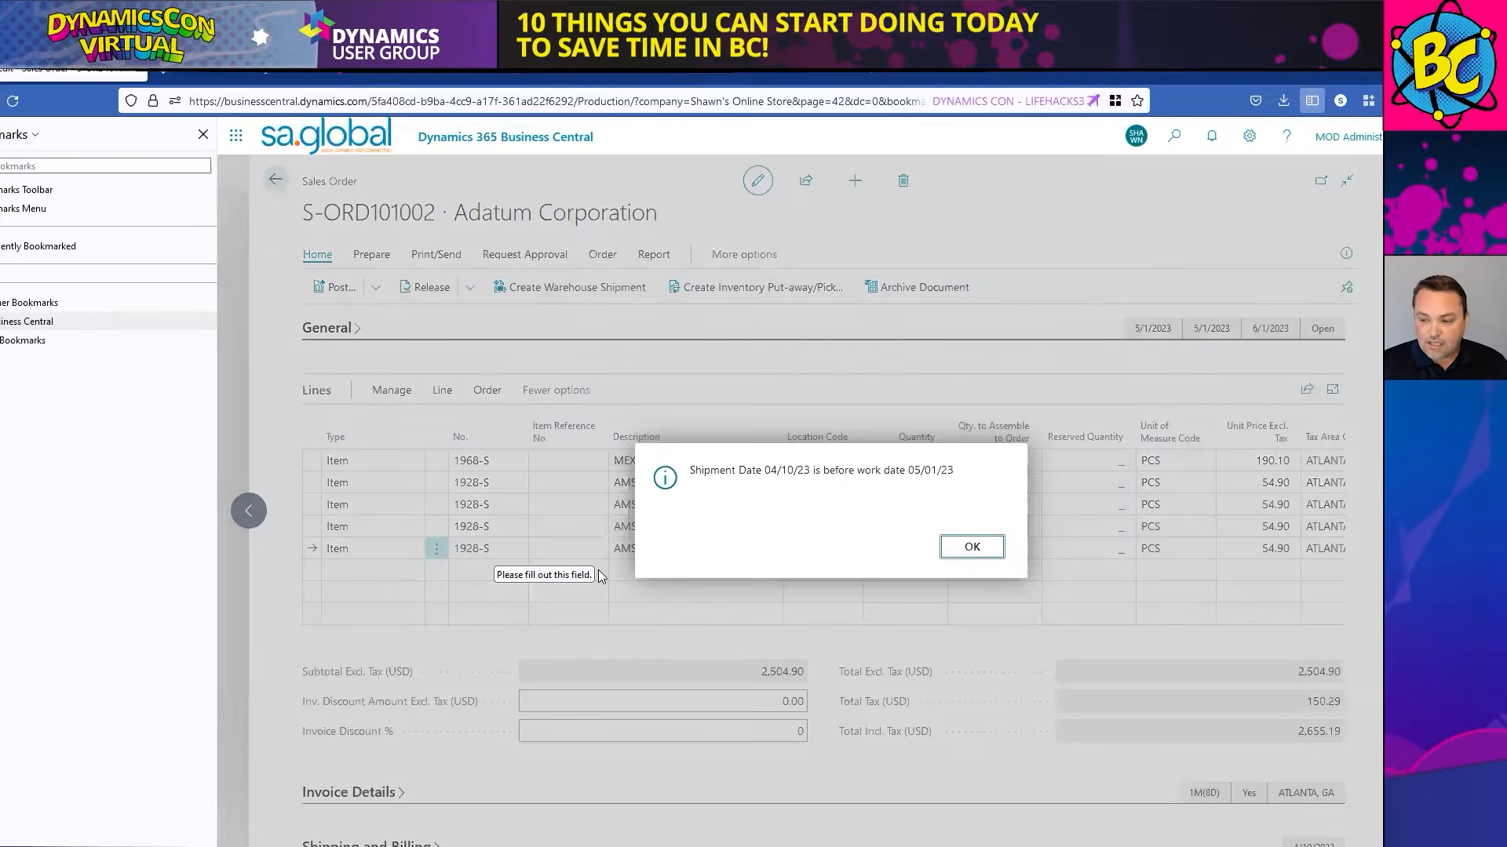
key("Return")
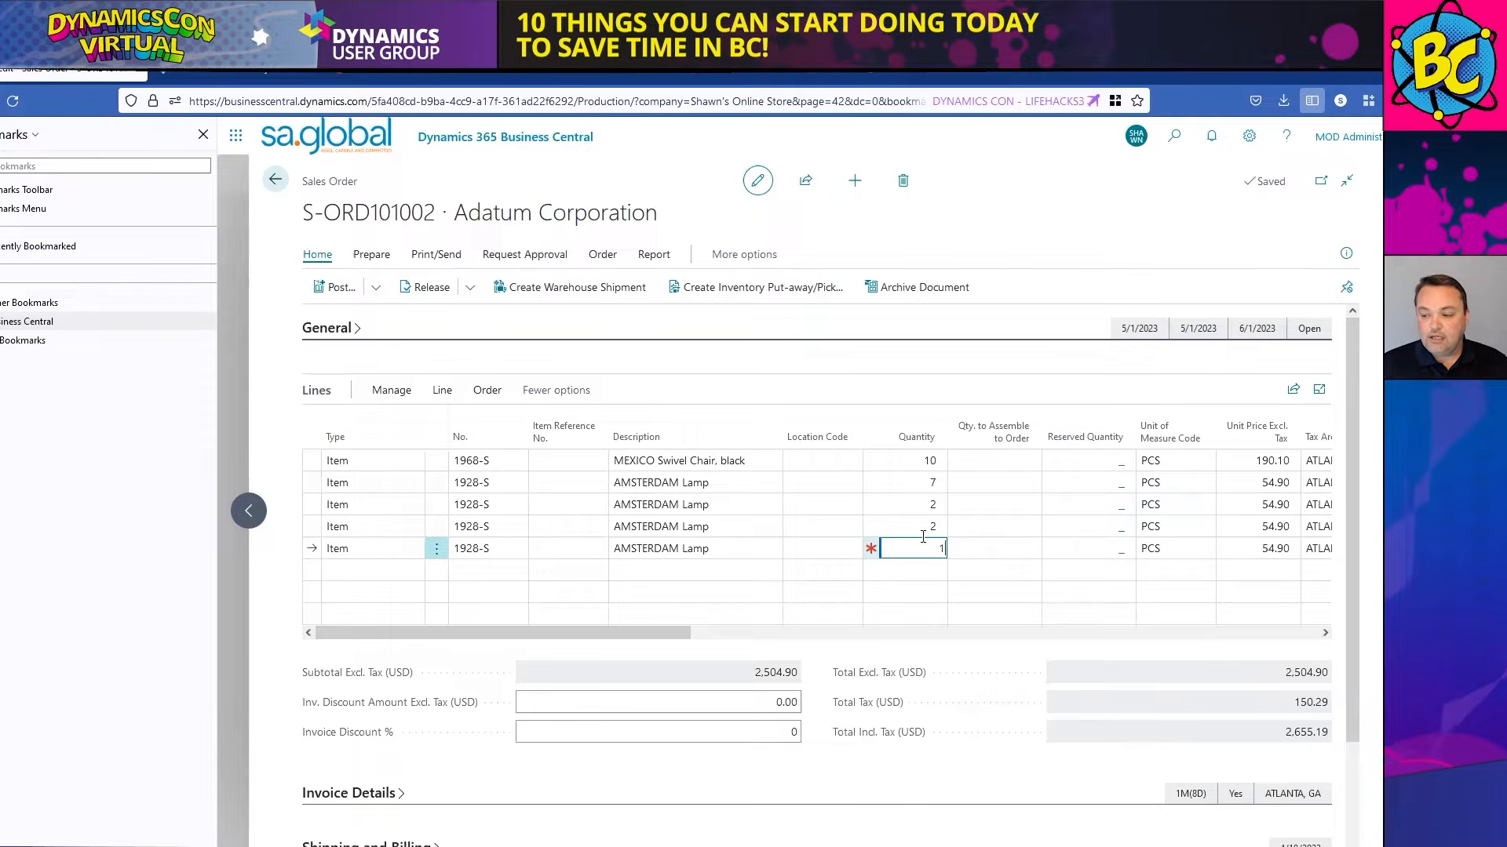
key("Tab")
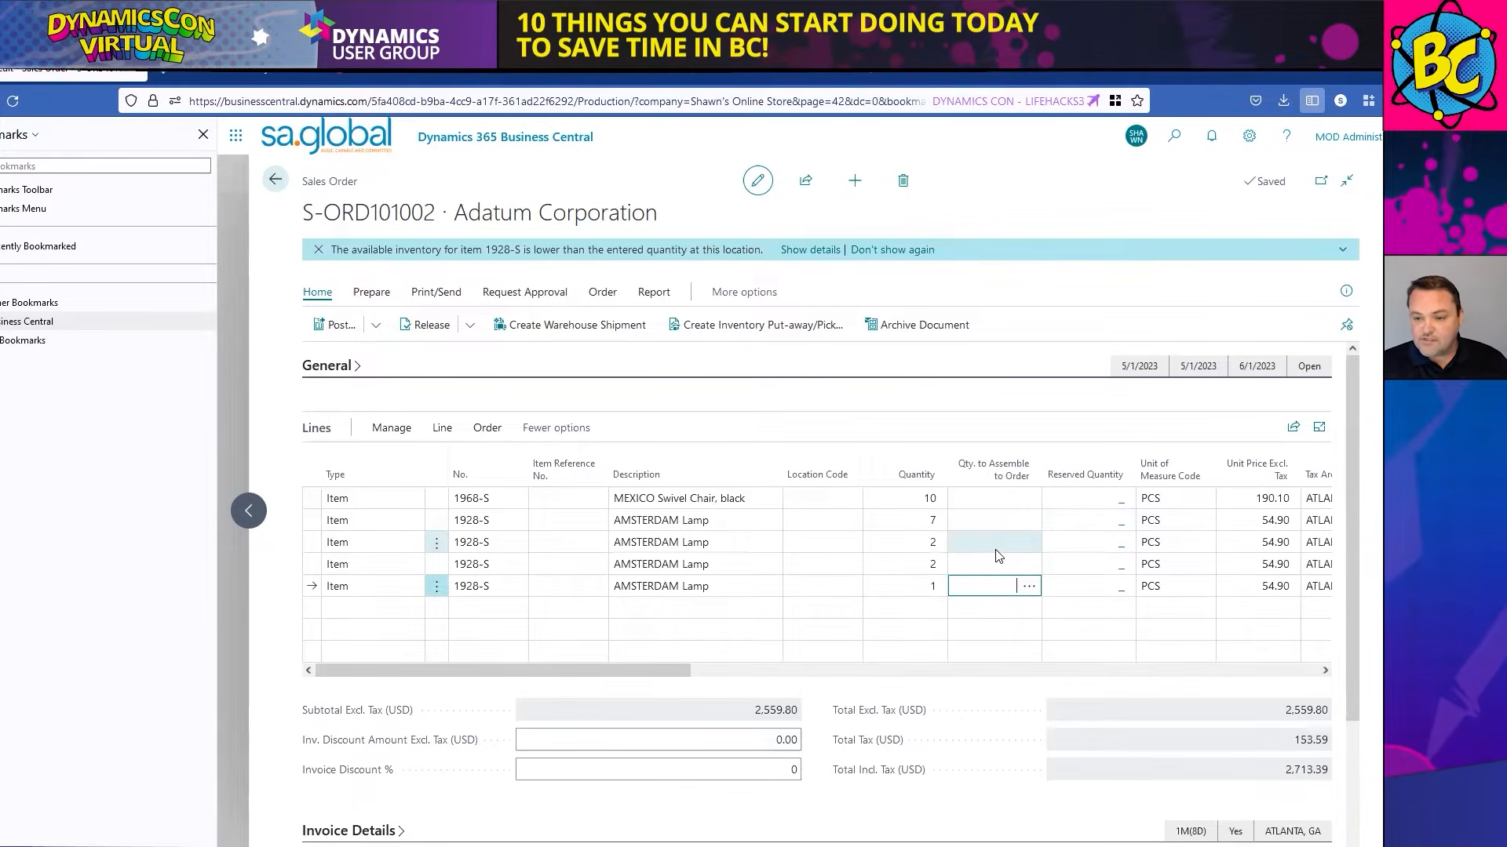
- Open the sales order lines for editing in Excel and set the Quantity of all five lines to 99
left_click(1293, 429)
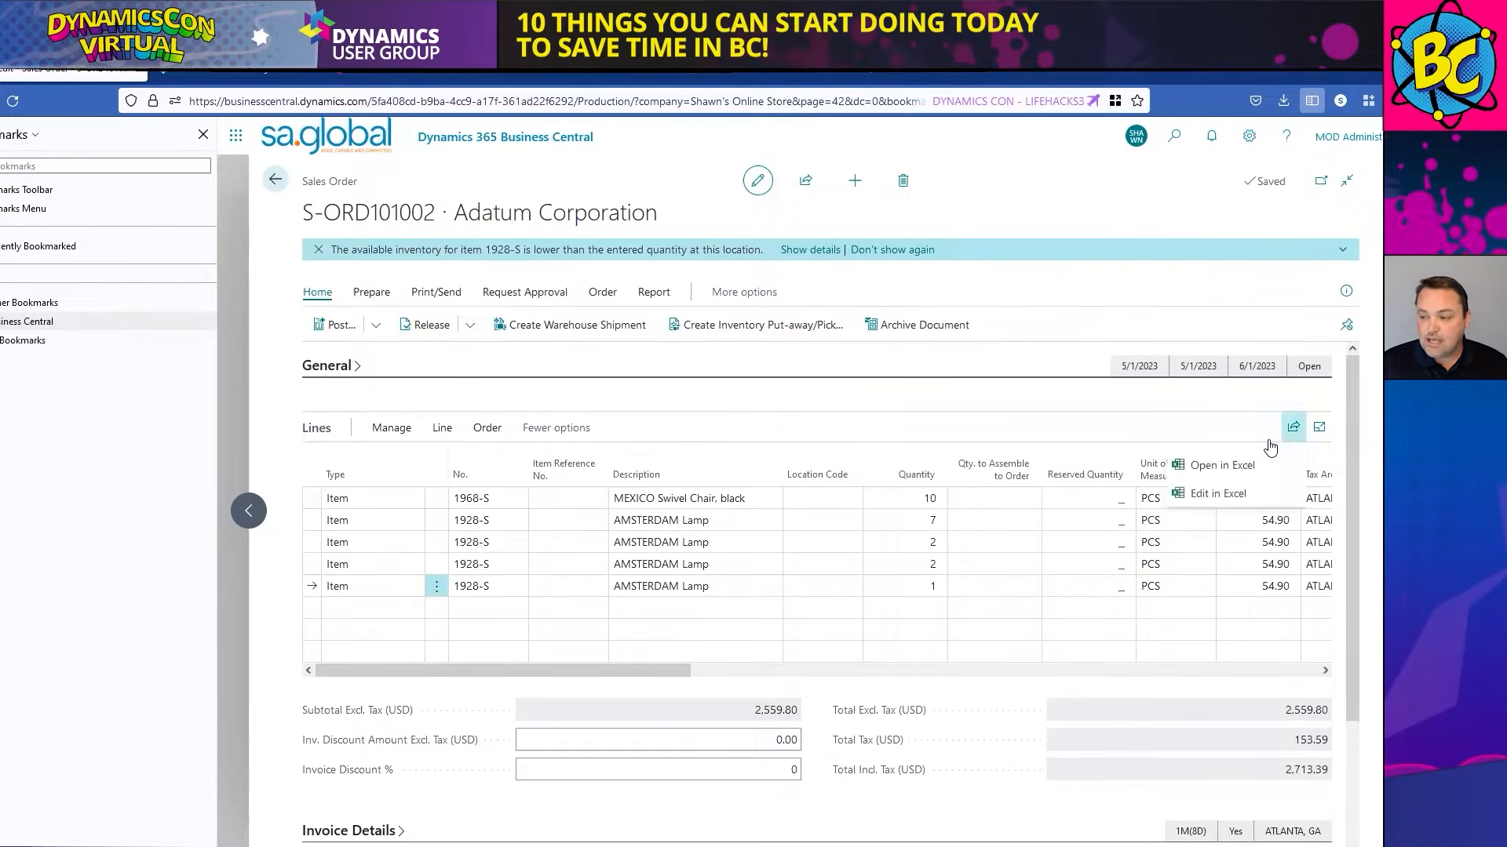
left_click(1228, 495)
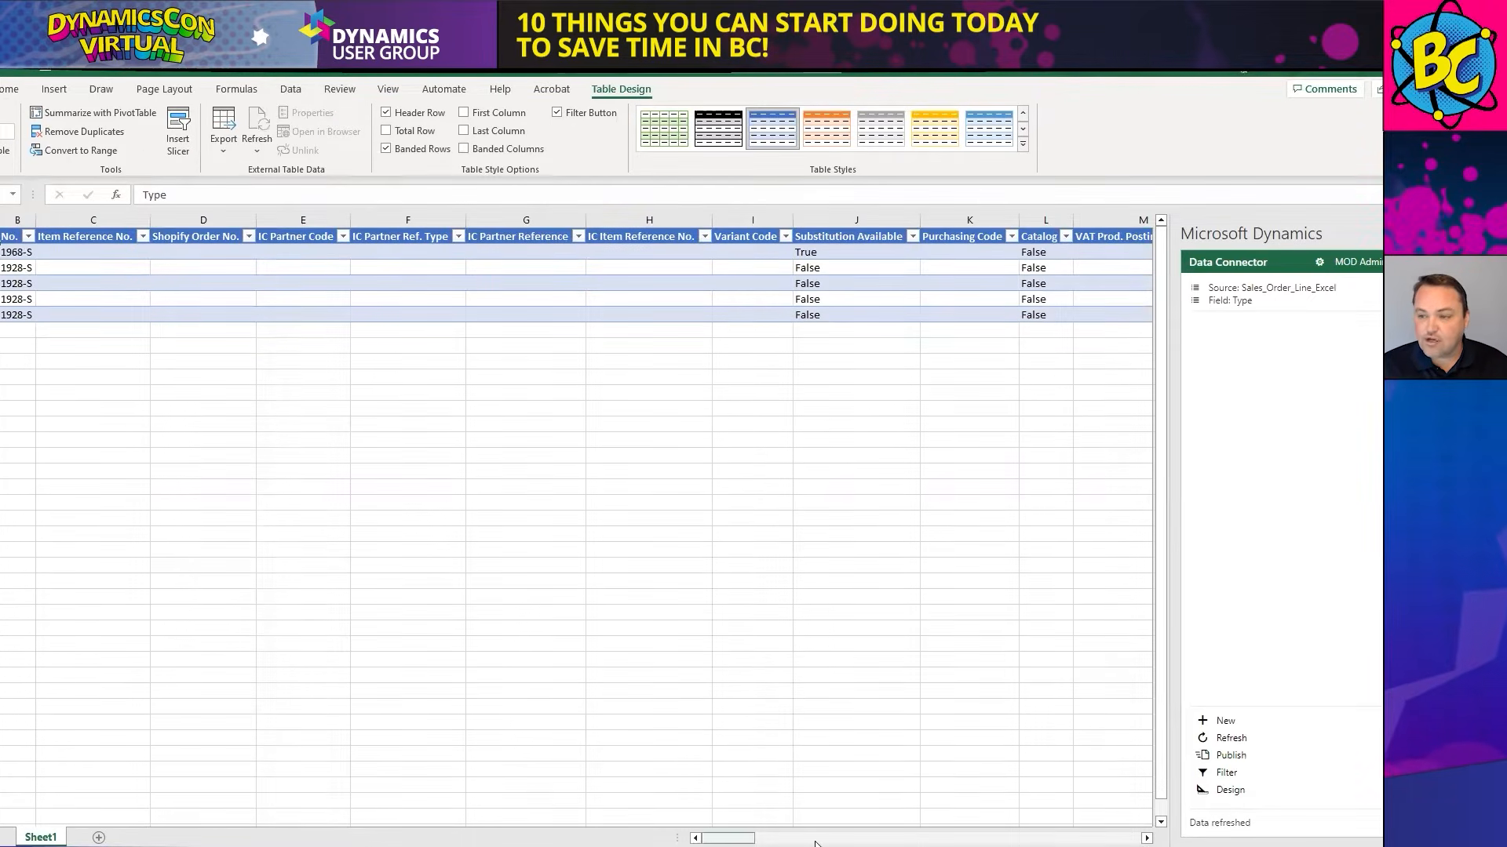
scroll(320, 253, "right", 6)
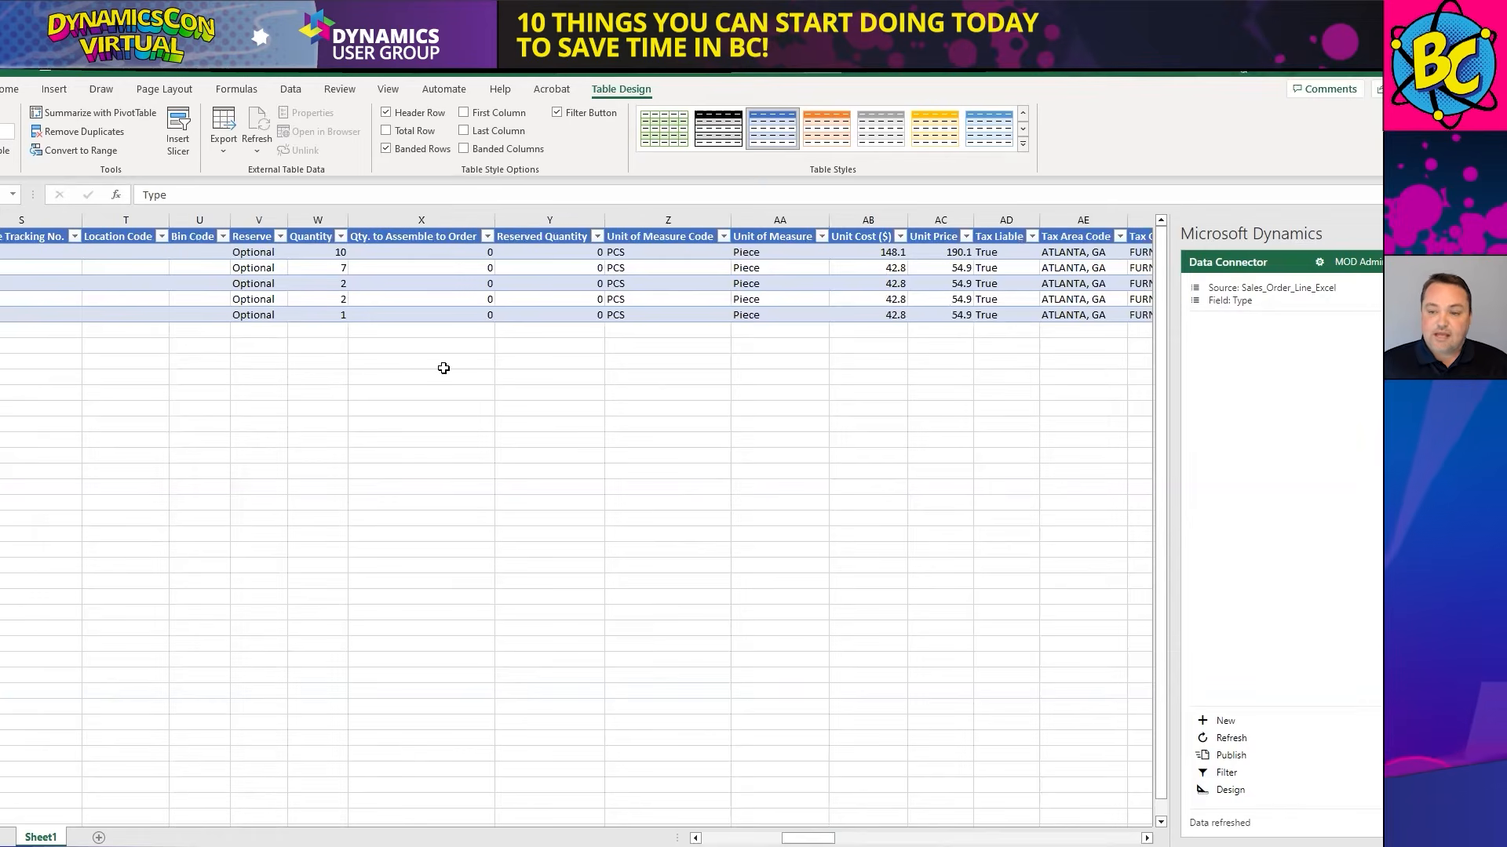
left_click(326, 253)
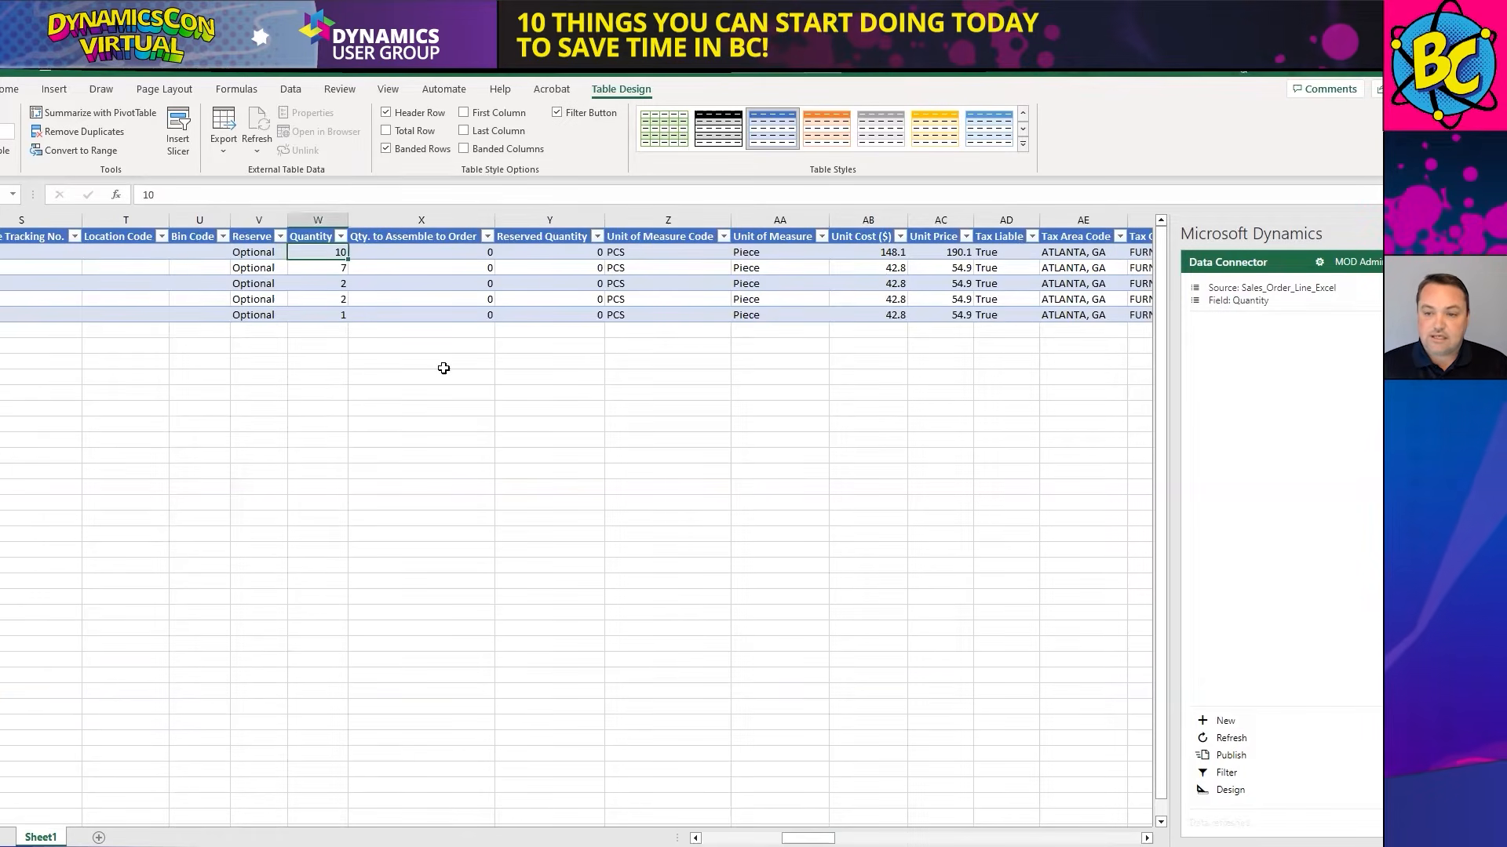
type("99")
key("Return")
type("99")
key("Return")
type("99")
key("Return")
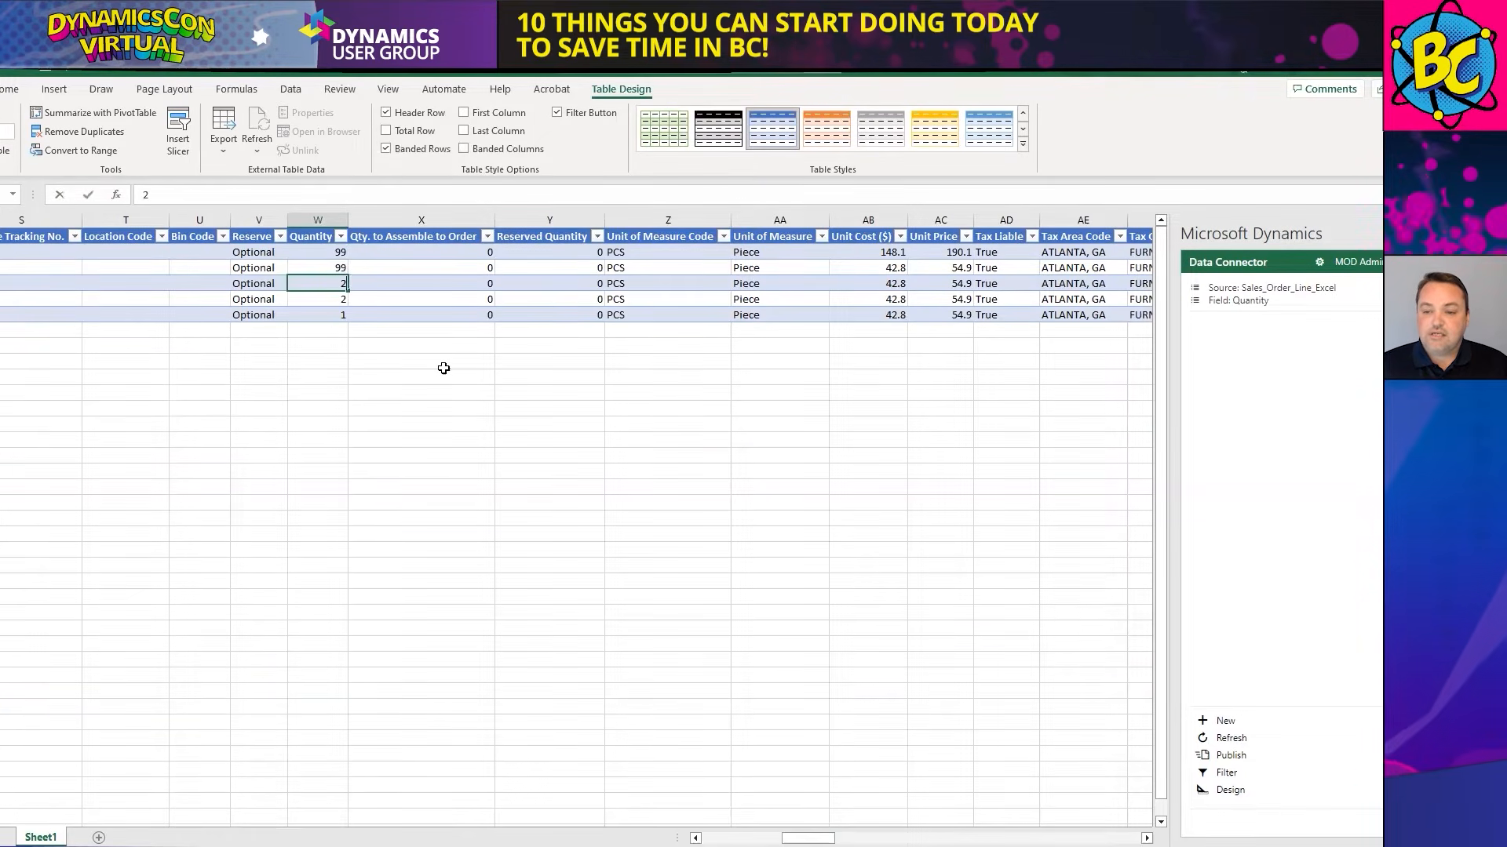
type("99")
key("Return")
type("99")
key("Return")
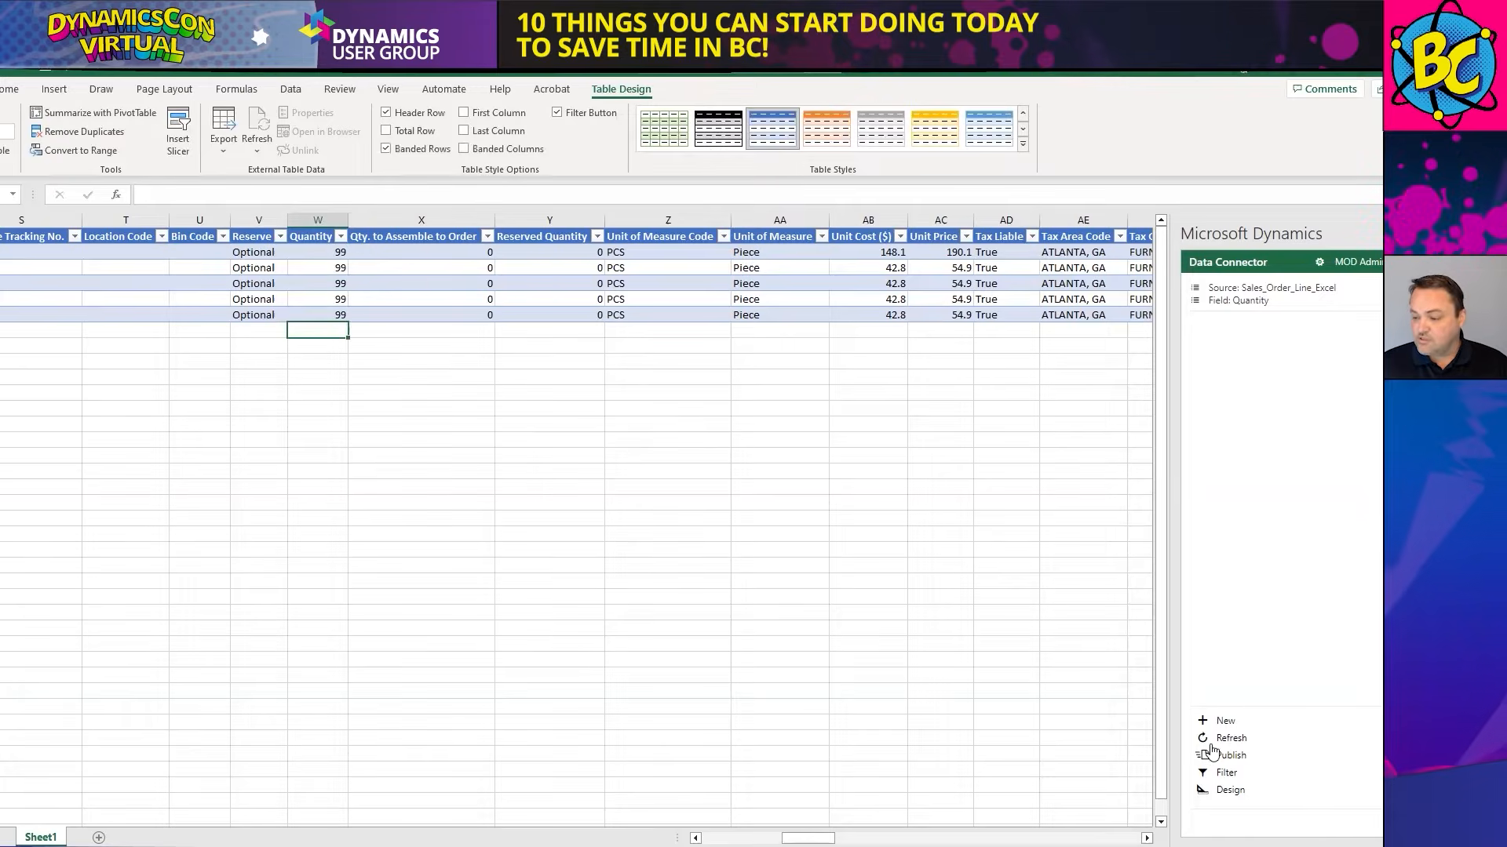
- Publish the edited order lines from Excel and switch back to the sales order in Business Central
left_click(1224, 756)
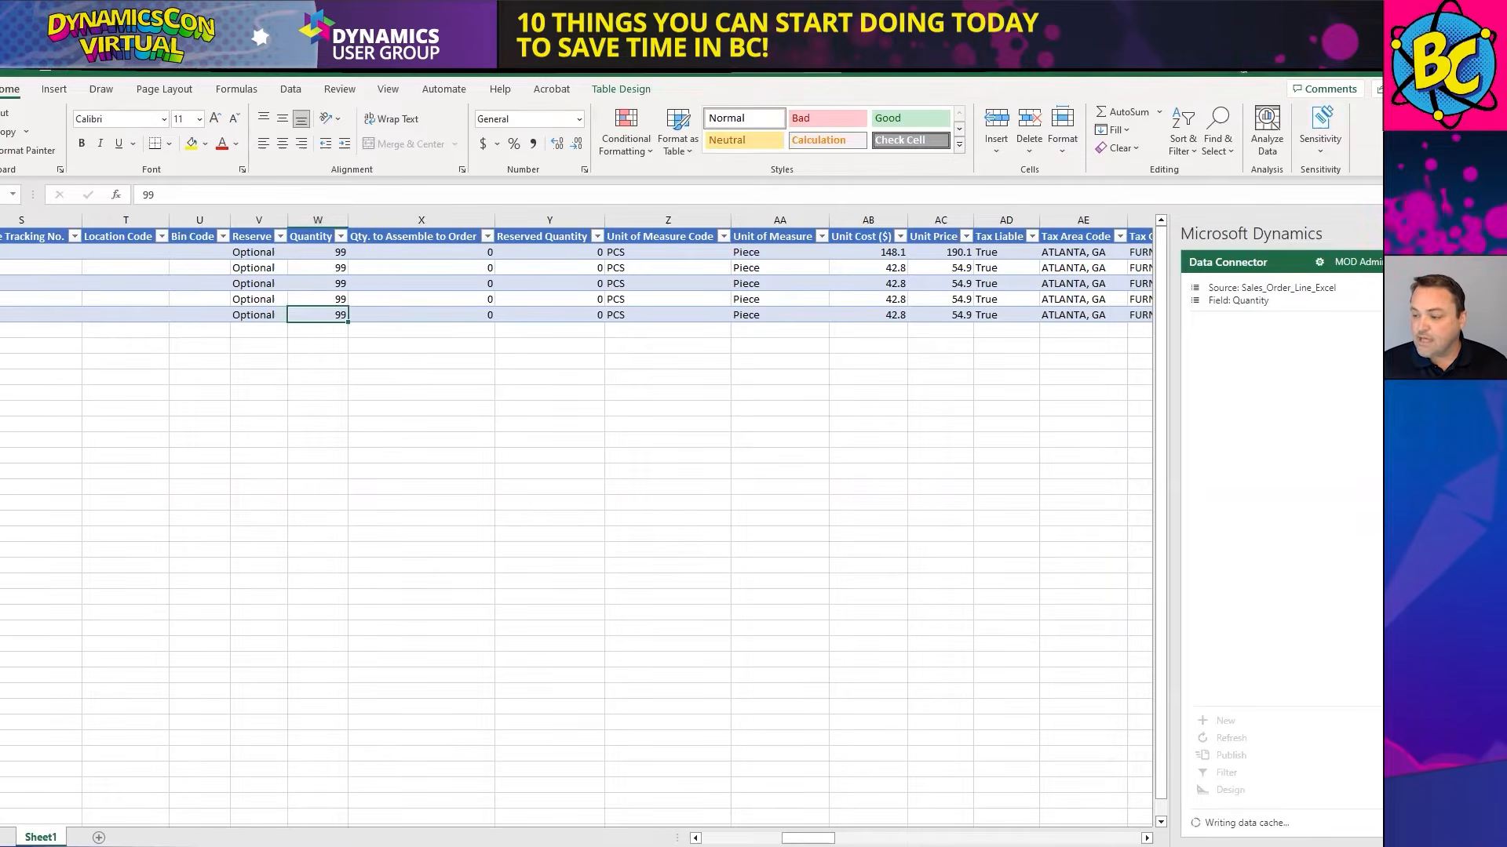
key("alt+Tab")
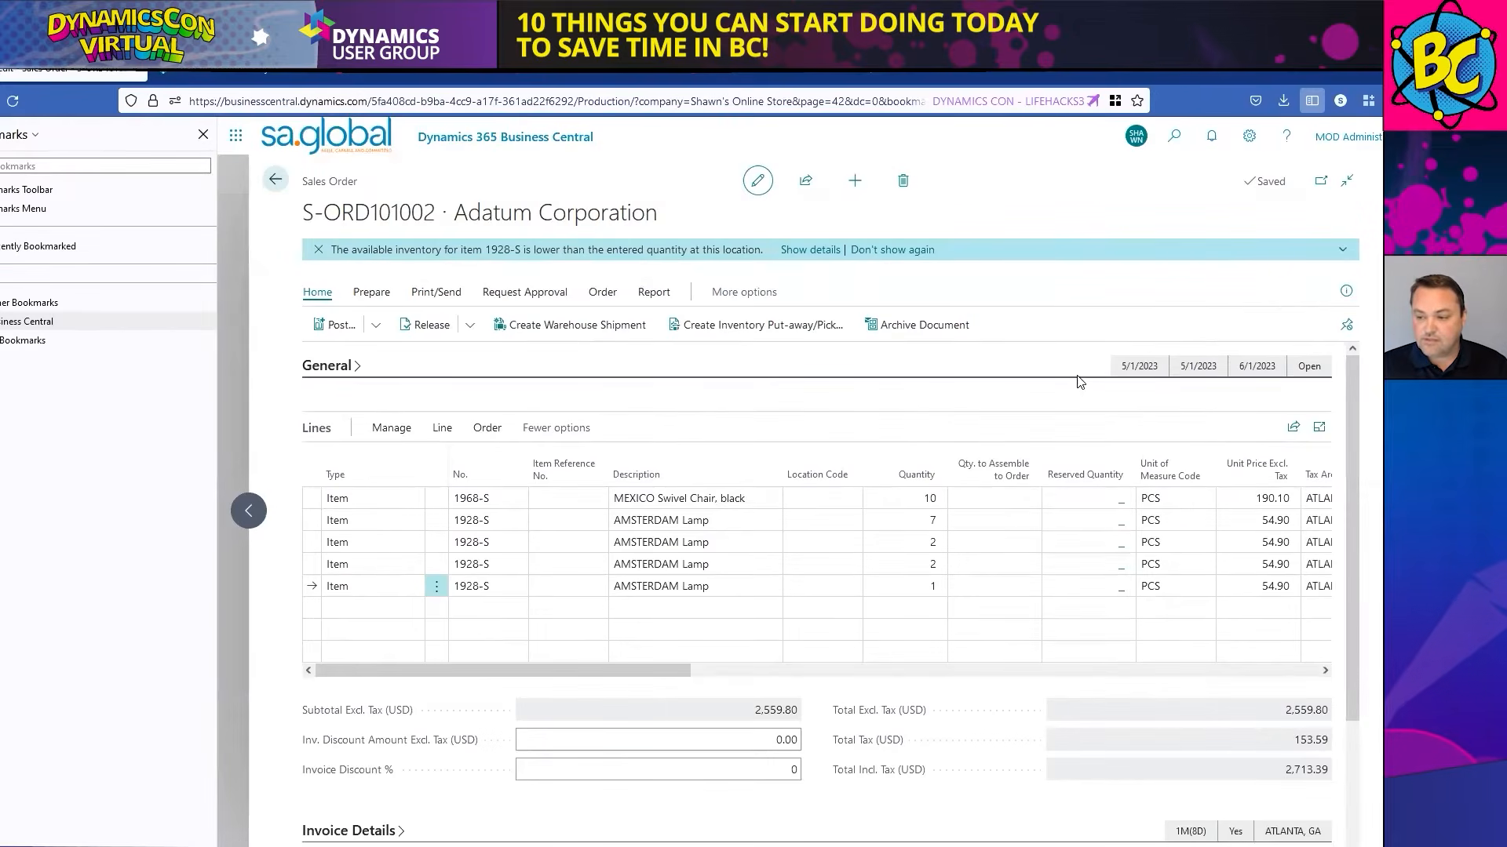
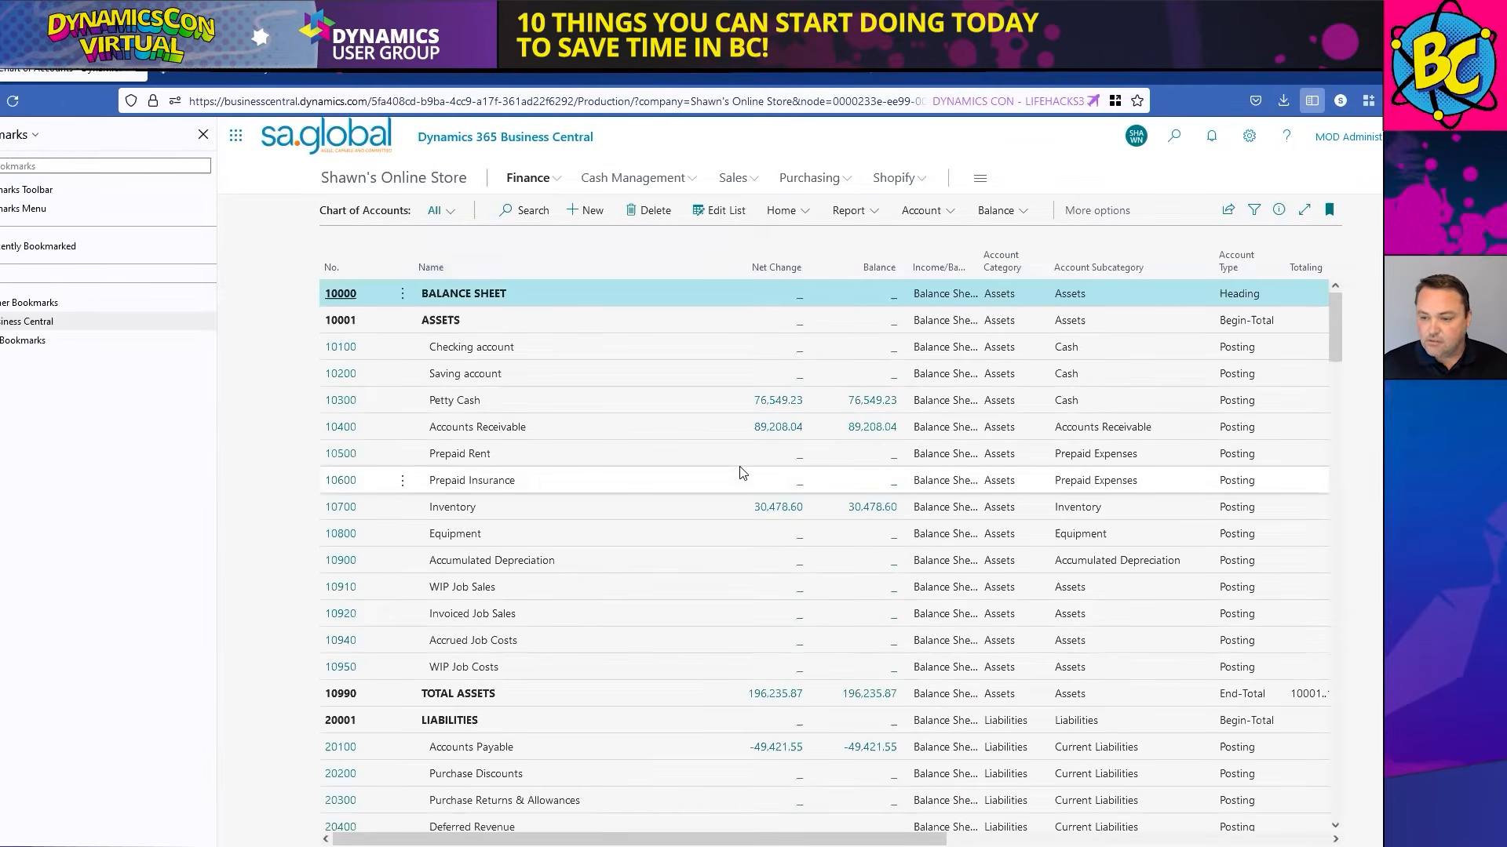
- Open the ledger entries behind the net change of account 40200 Income, Product Sales in the chart of accounts
scroll(738, 479, "down", 1)
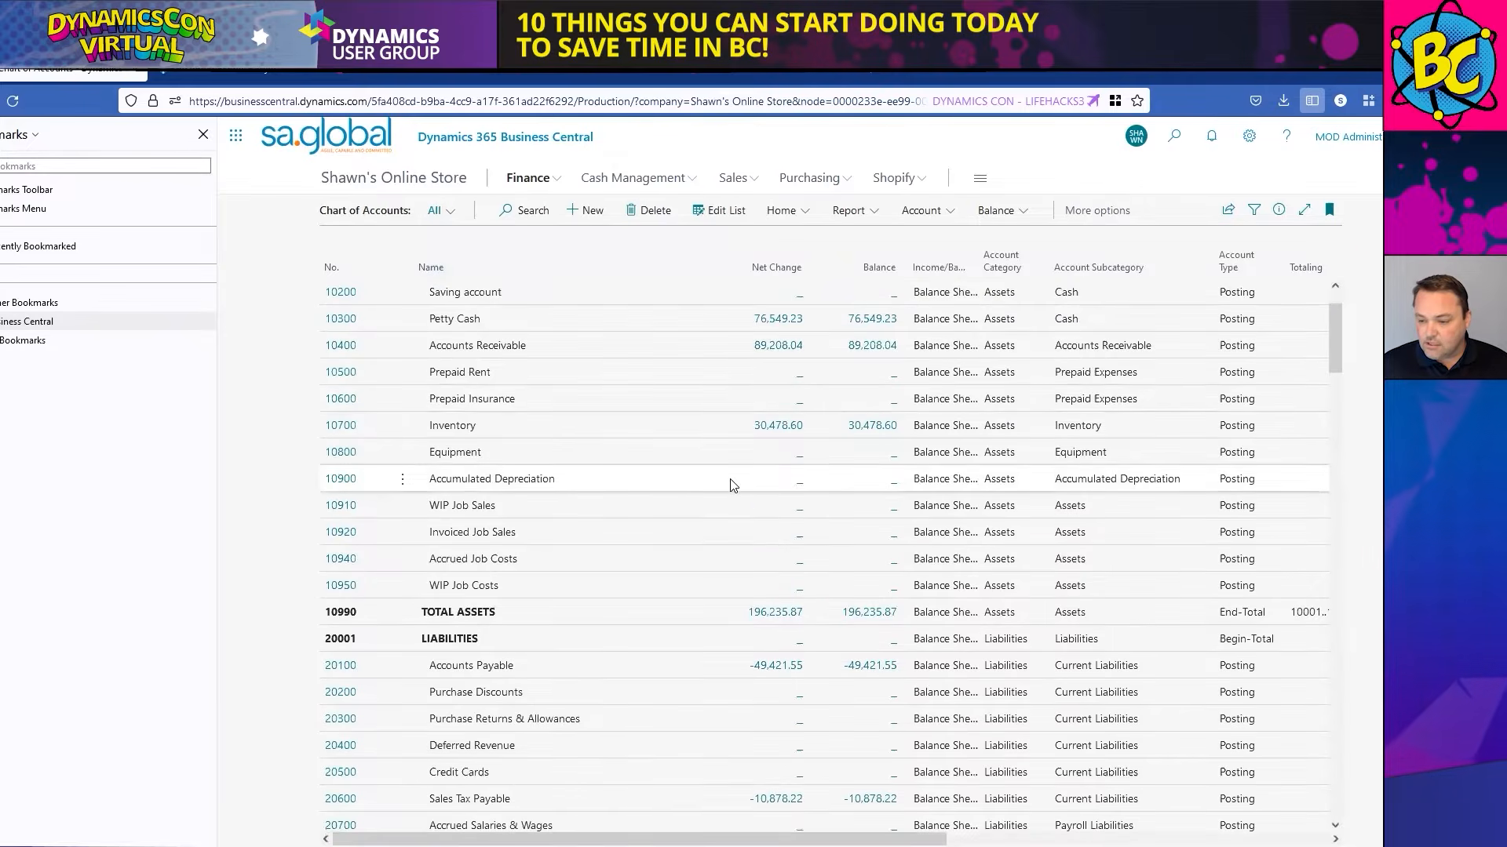
scroll(728, 487, "down", 6)
scroll(724, 495, "down", 2)
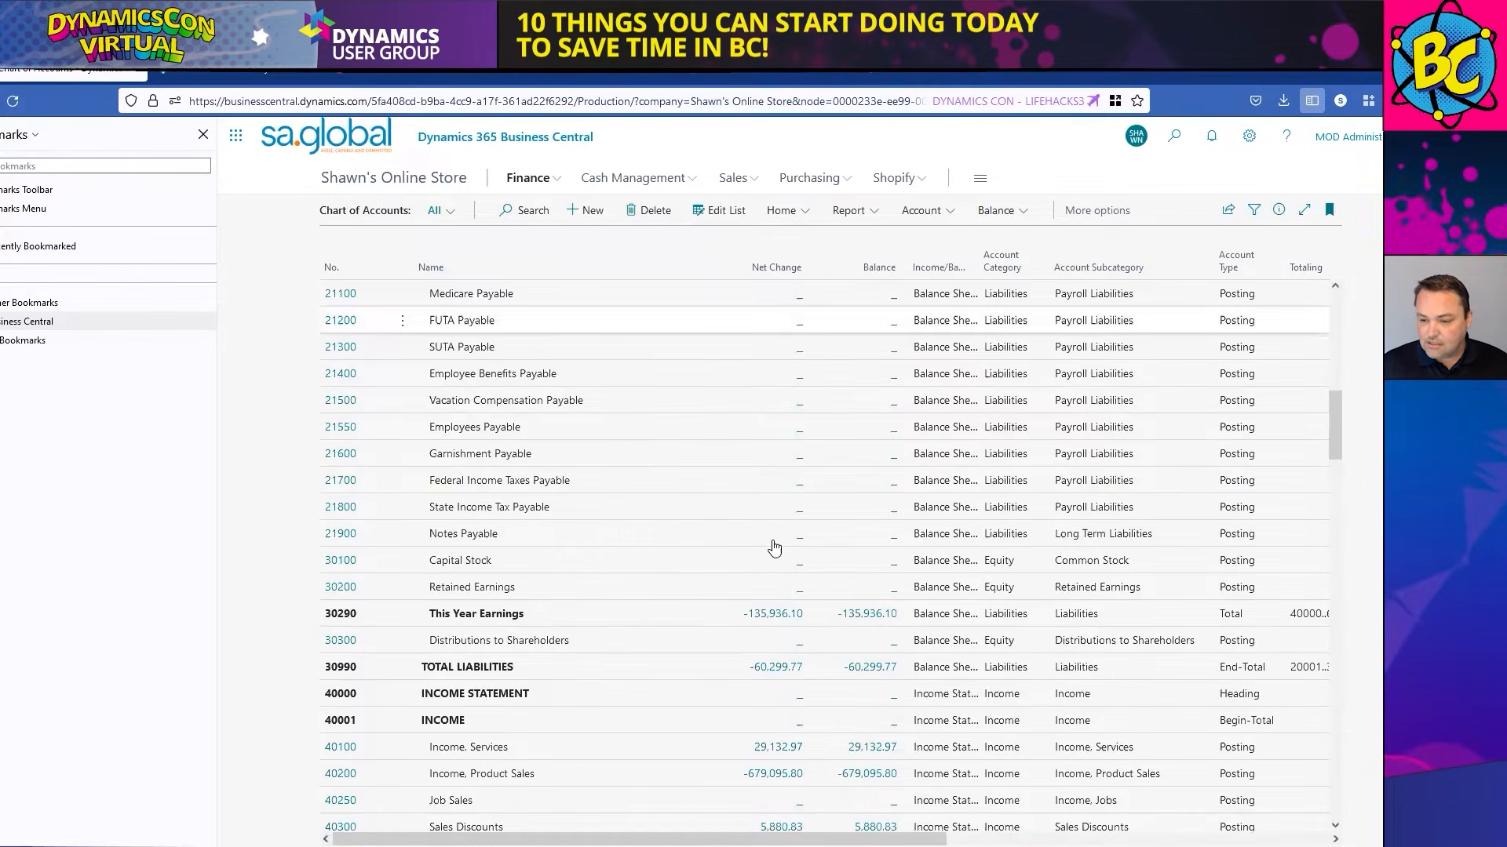
scroll(775, 546, "down", 3)
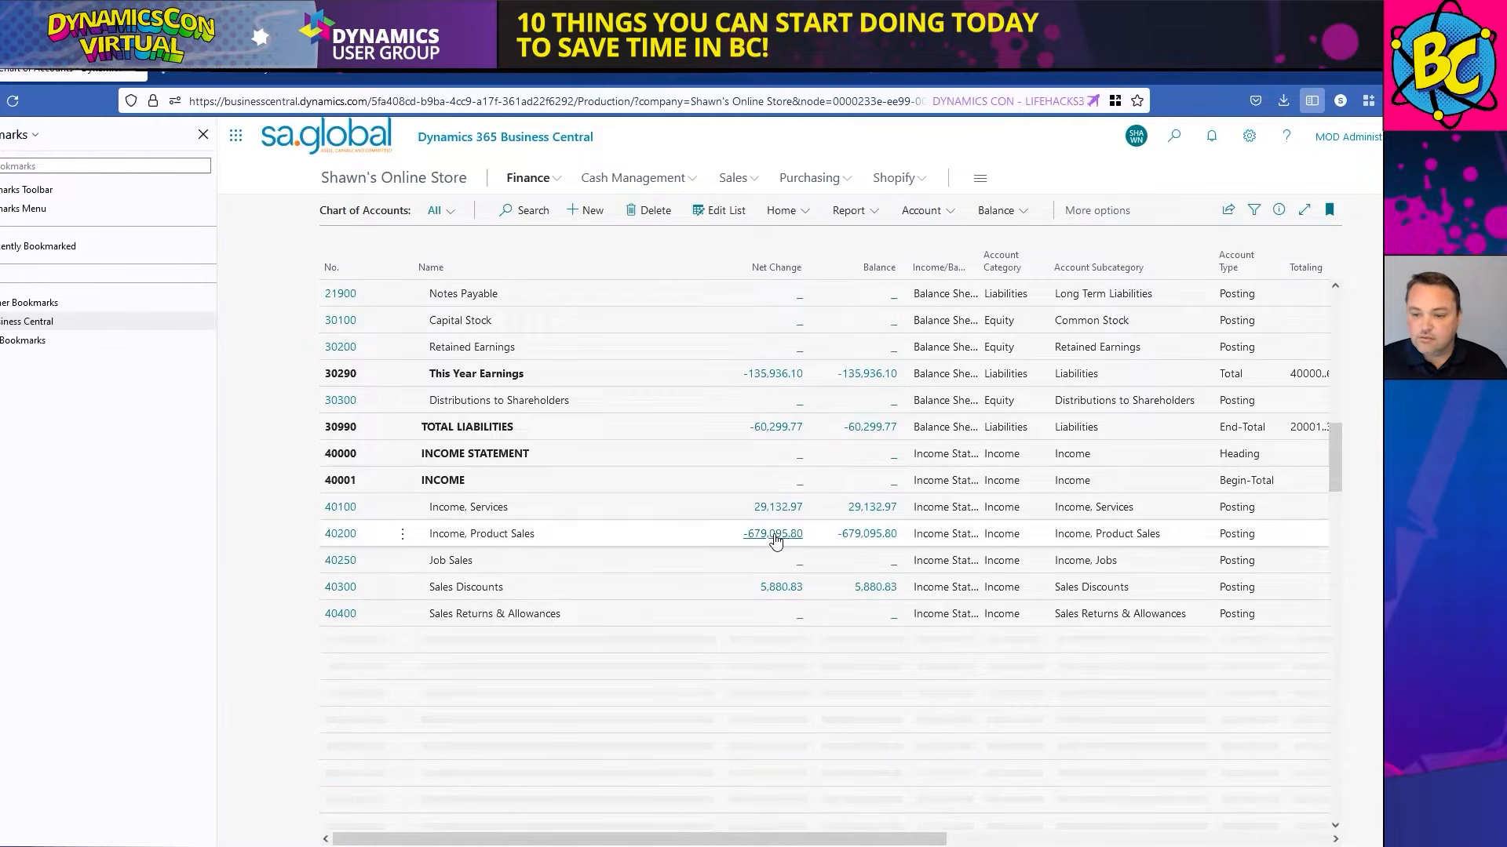
left_click(776, 541)
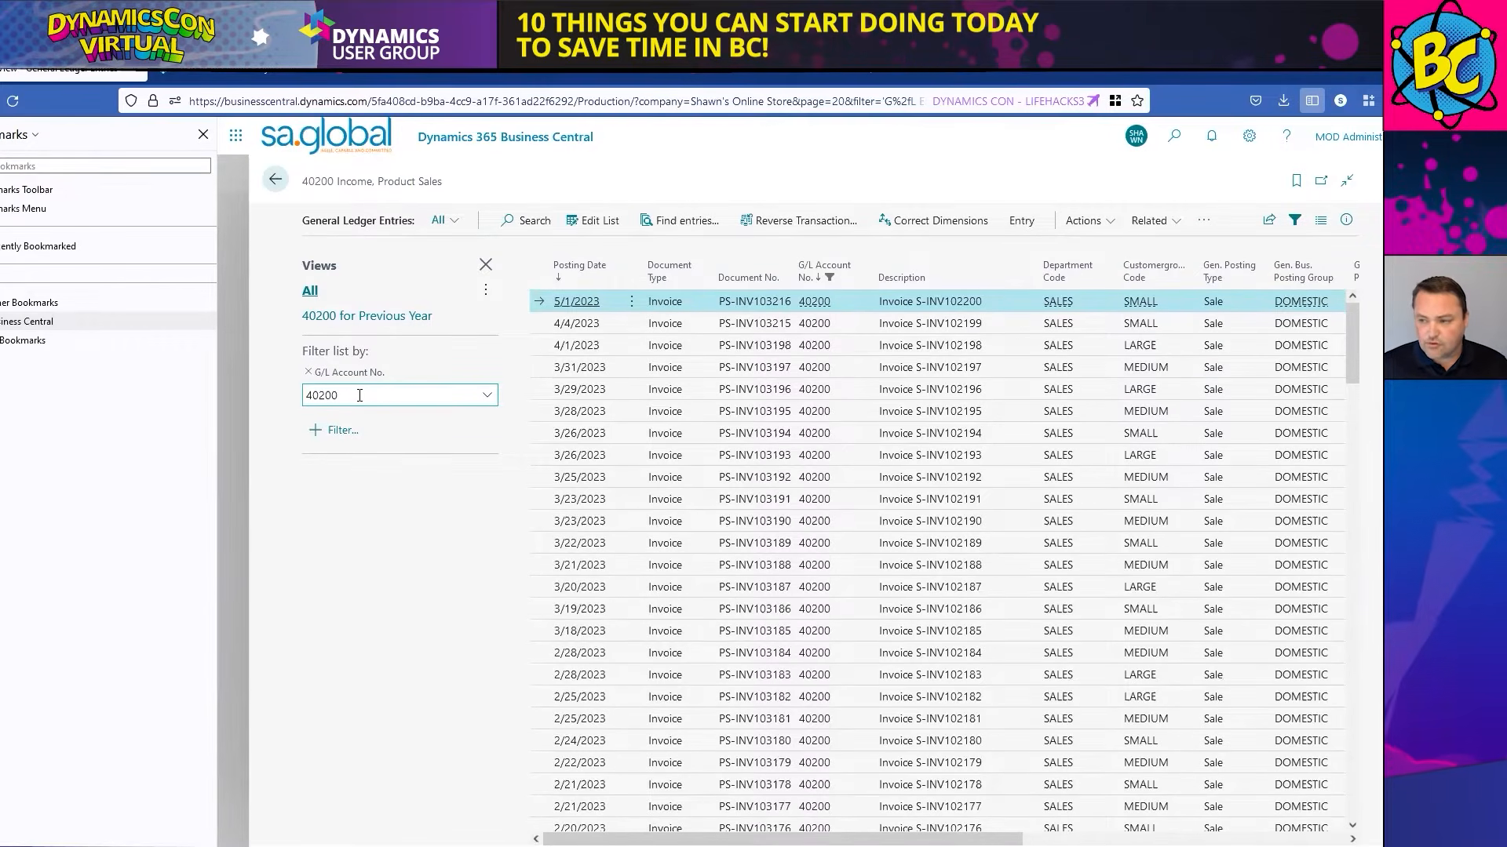
- Filter the general ledger entries by Posting Date 01/01/2022..12/31/2022 and switch to the saved view 40200 for Previous Year
left_click(1293, 222)
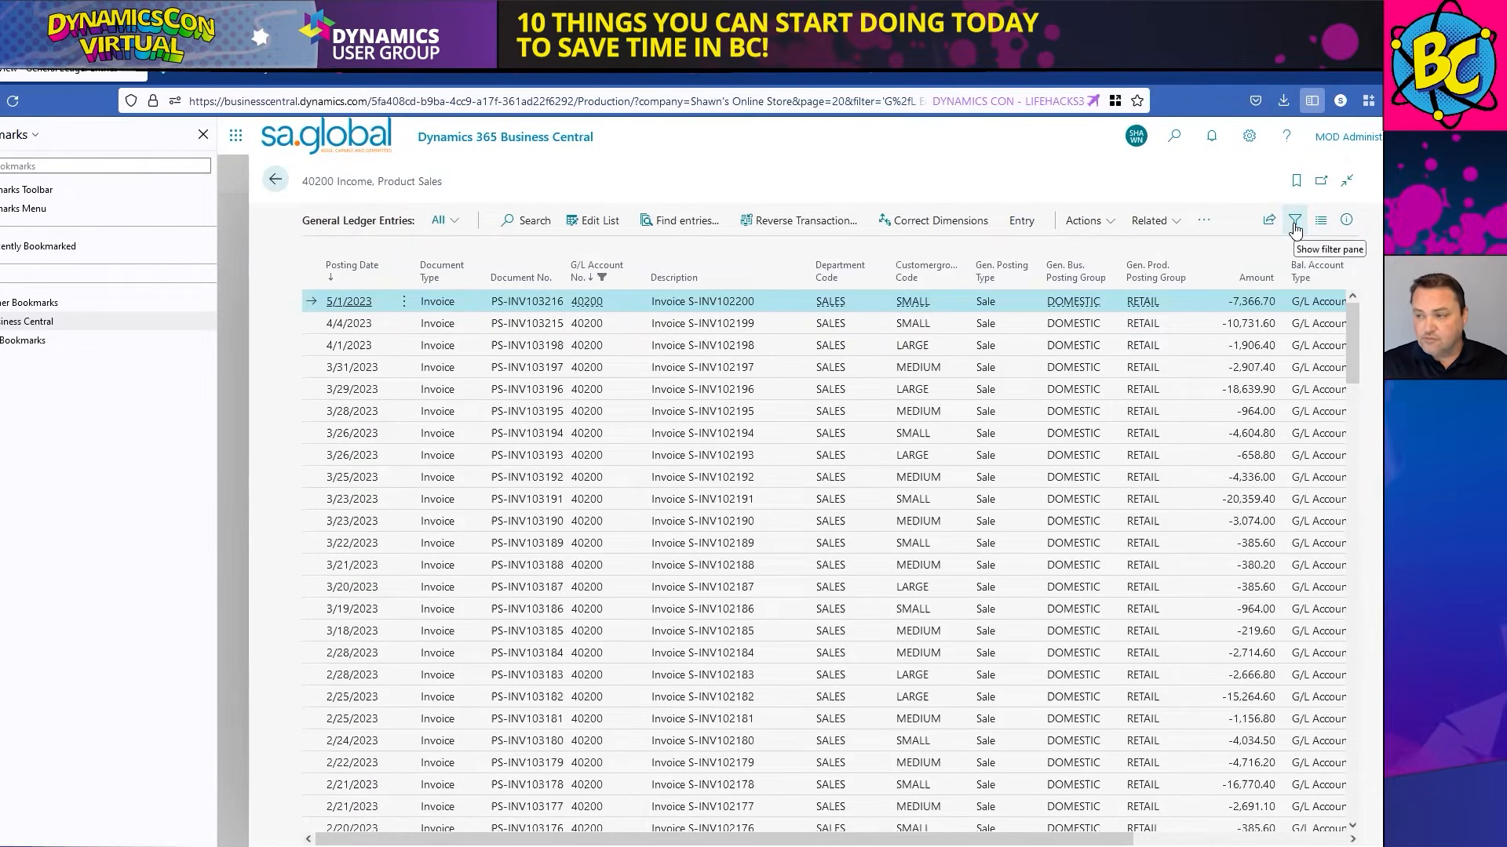
left_click(1295, 222)
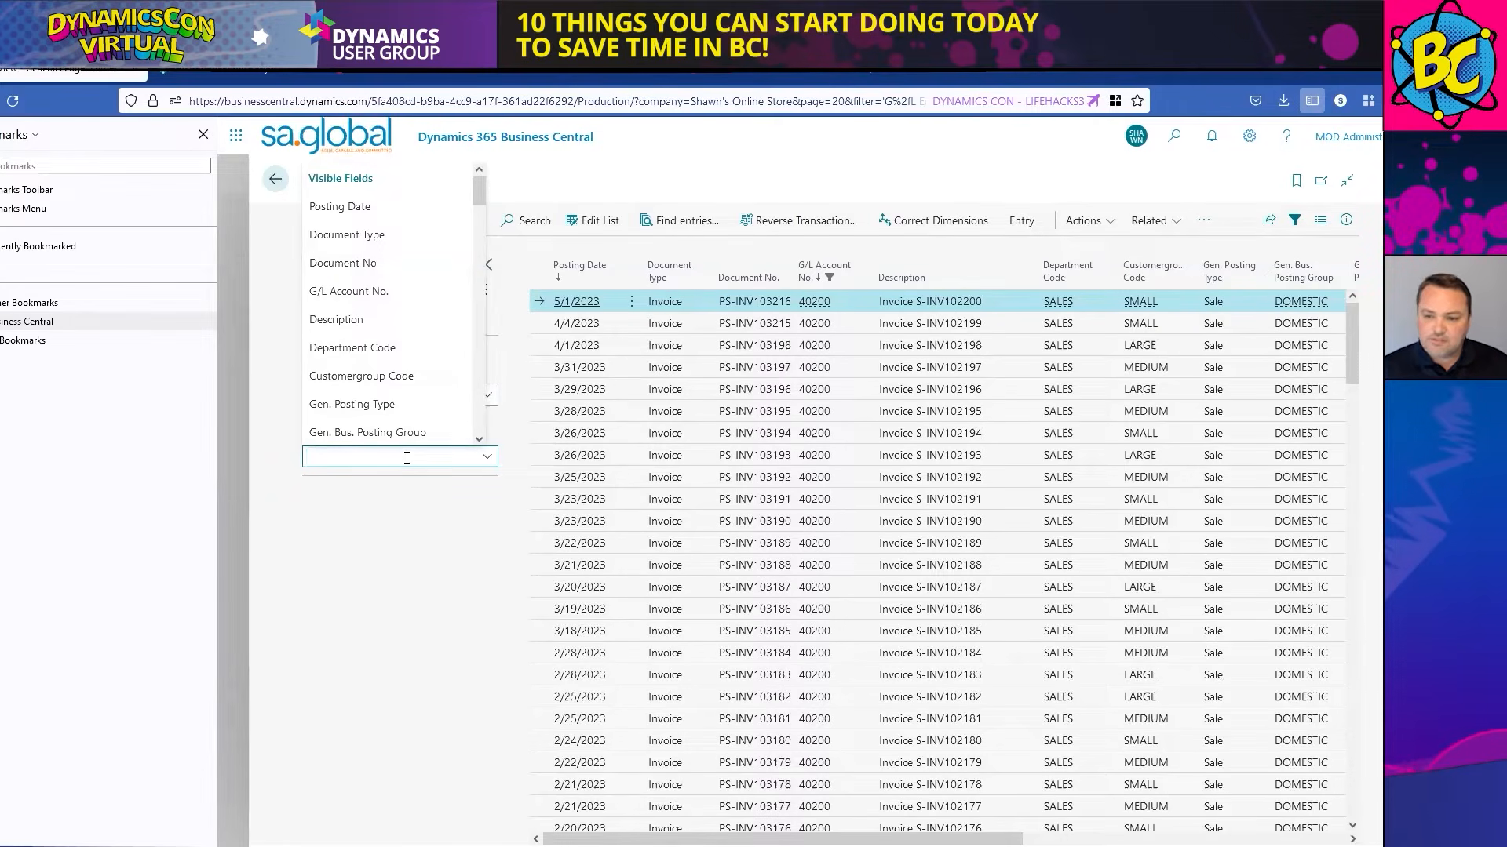
left_click(372, 224)
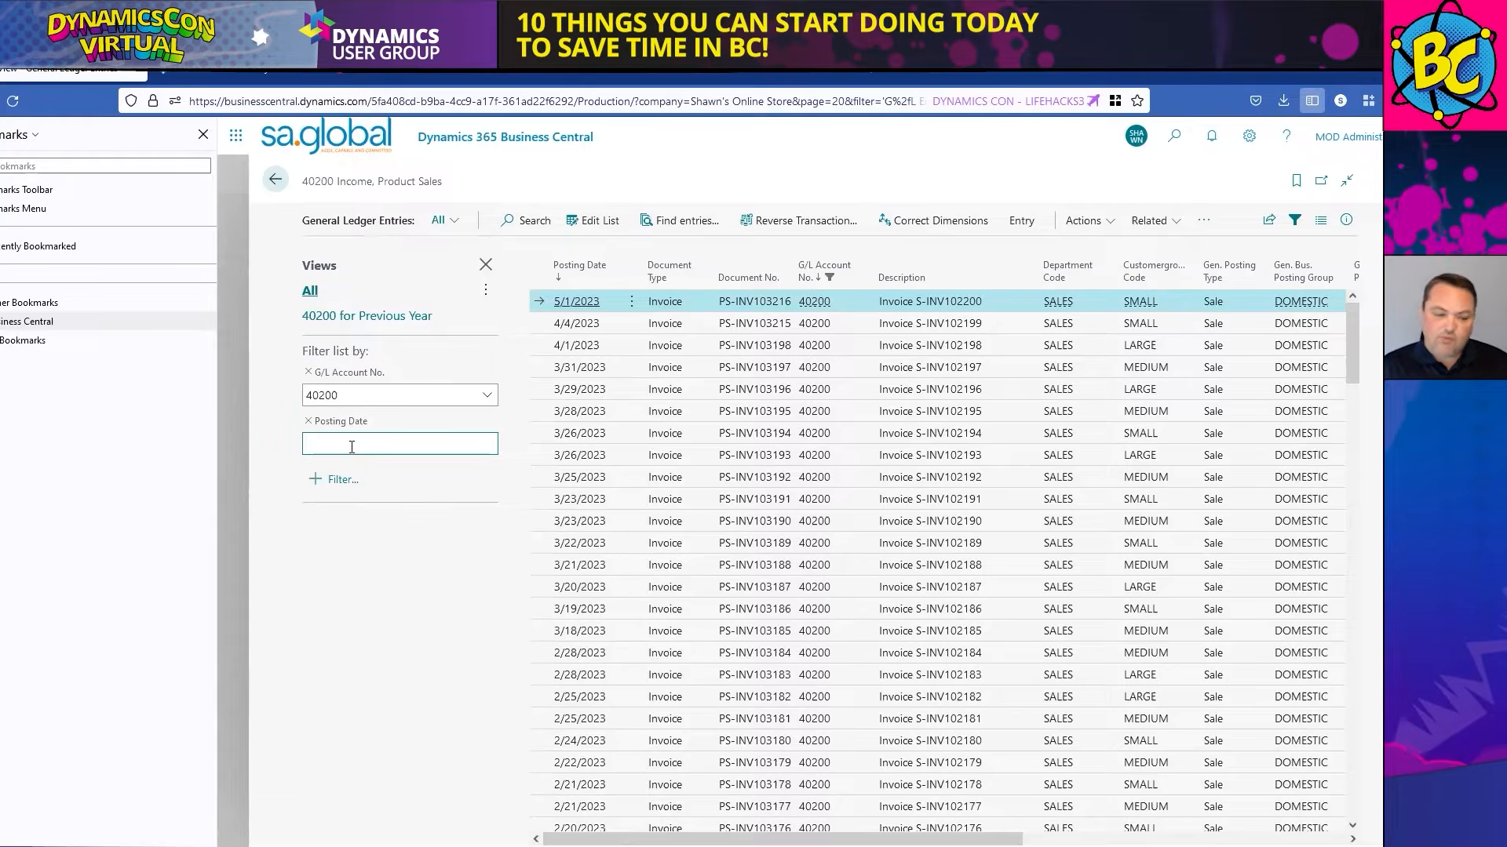
type("01/01/")
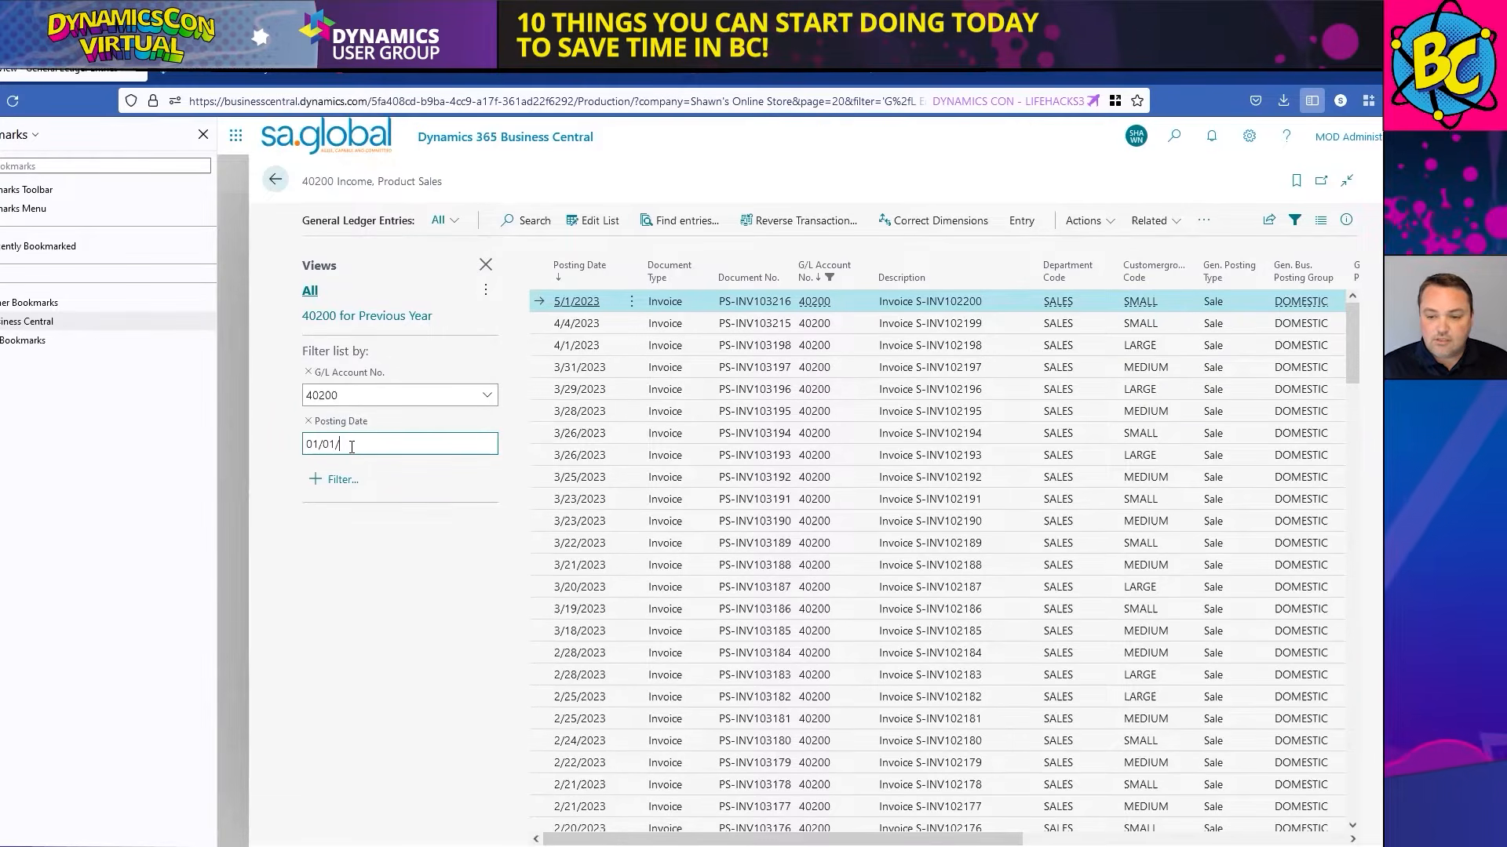
type("2022..12/3")
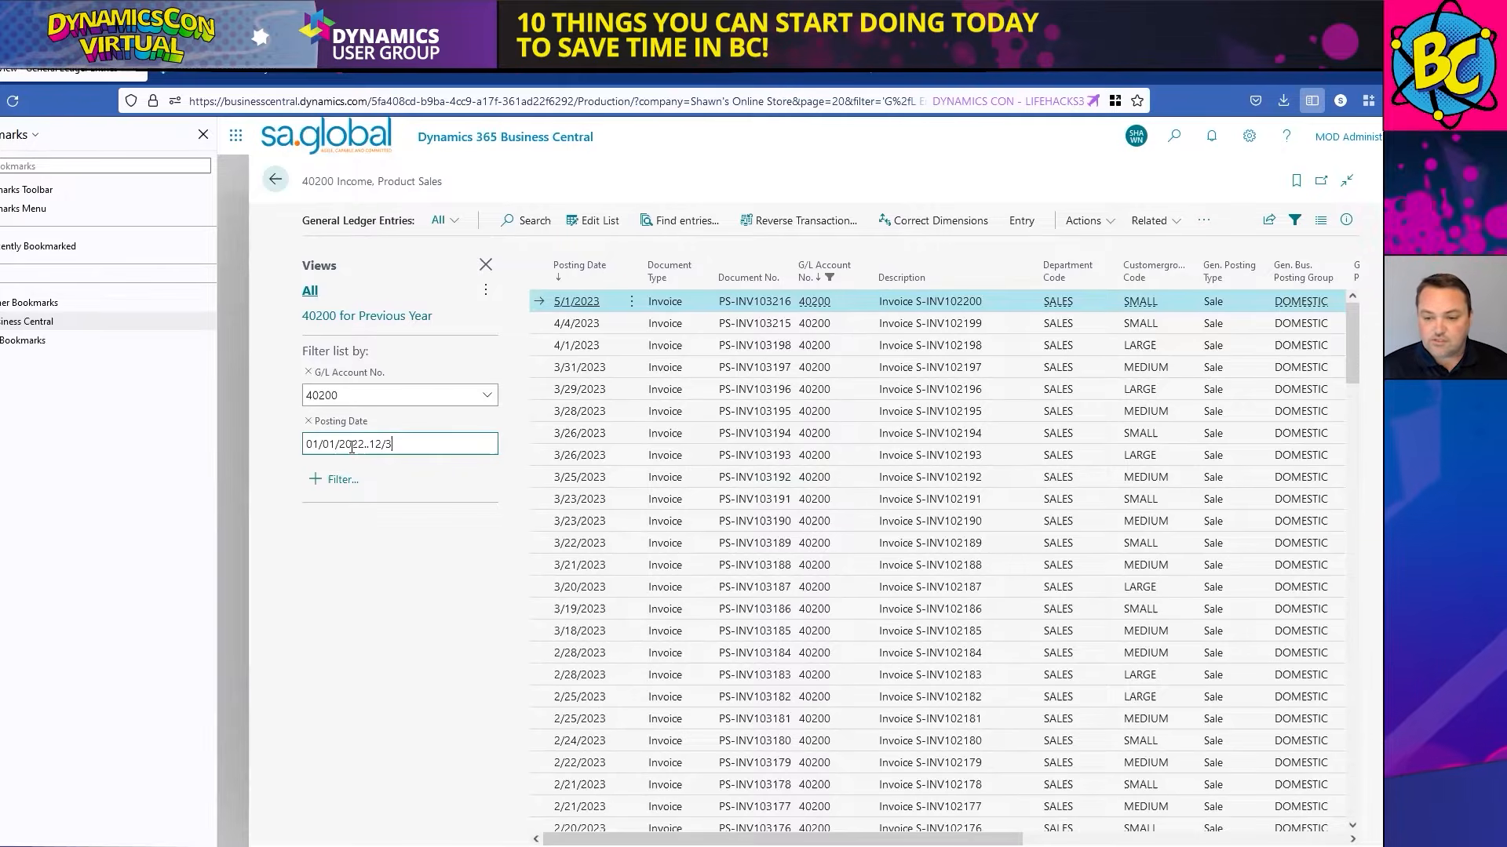
type("1/2022")
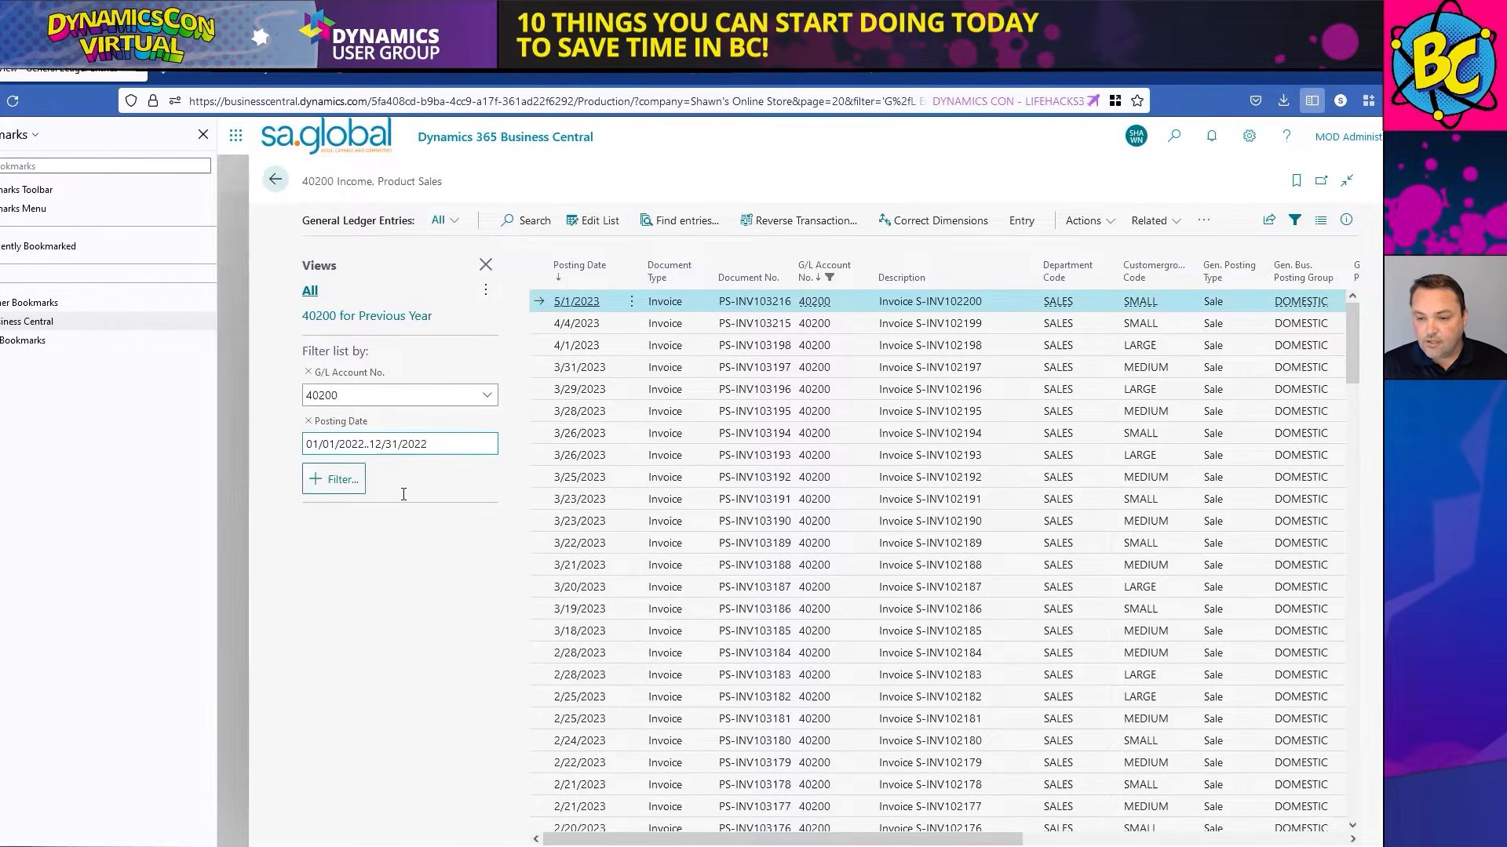
key("Tab")
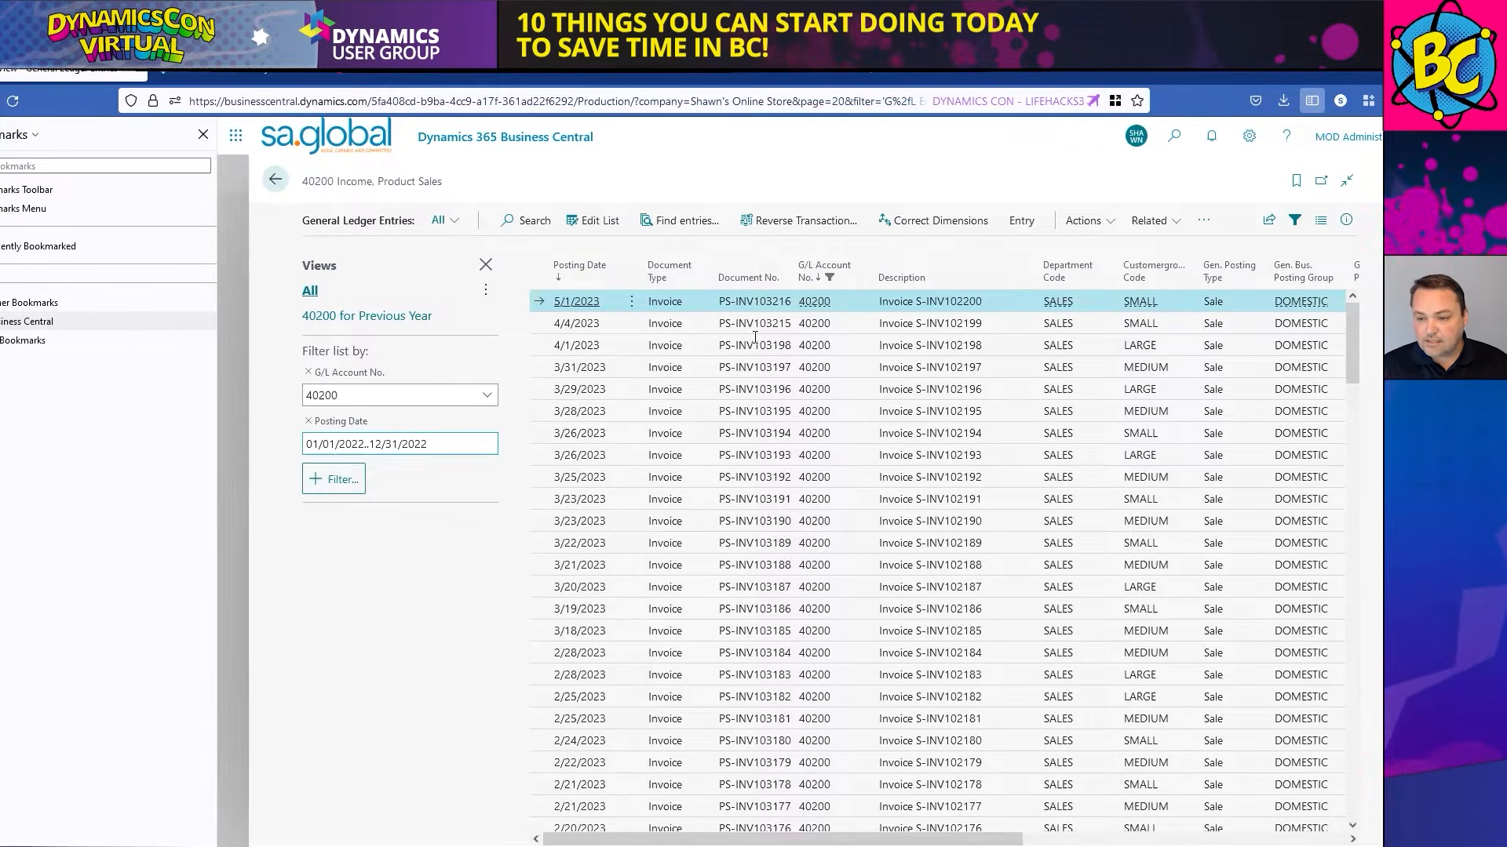
left_click(449, 448)
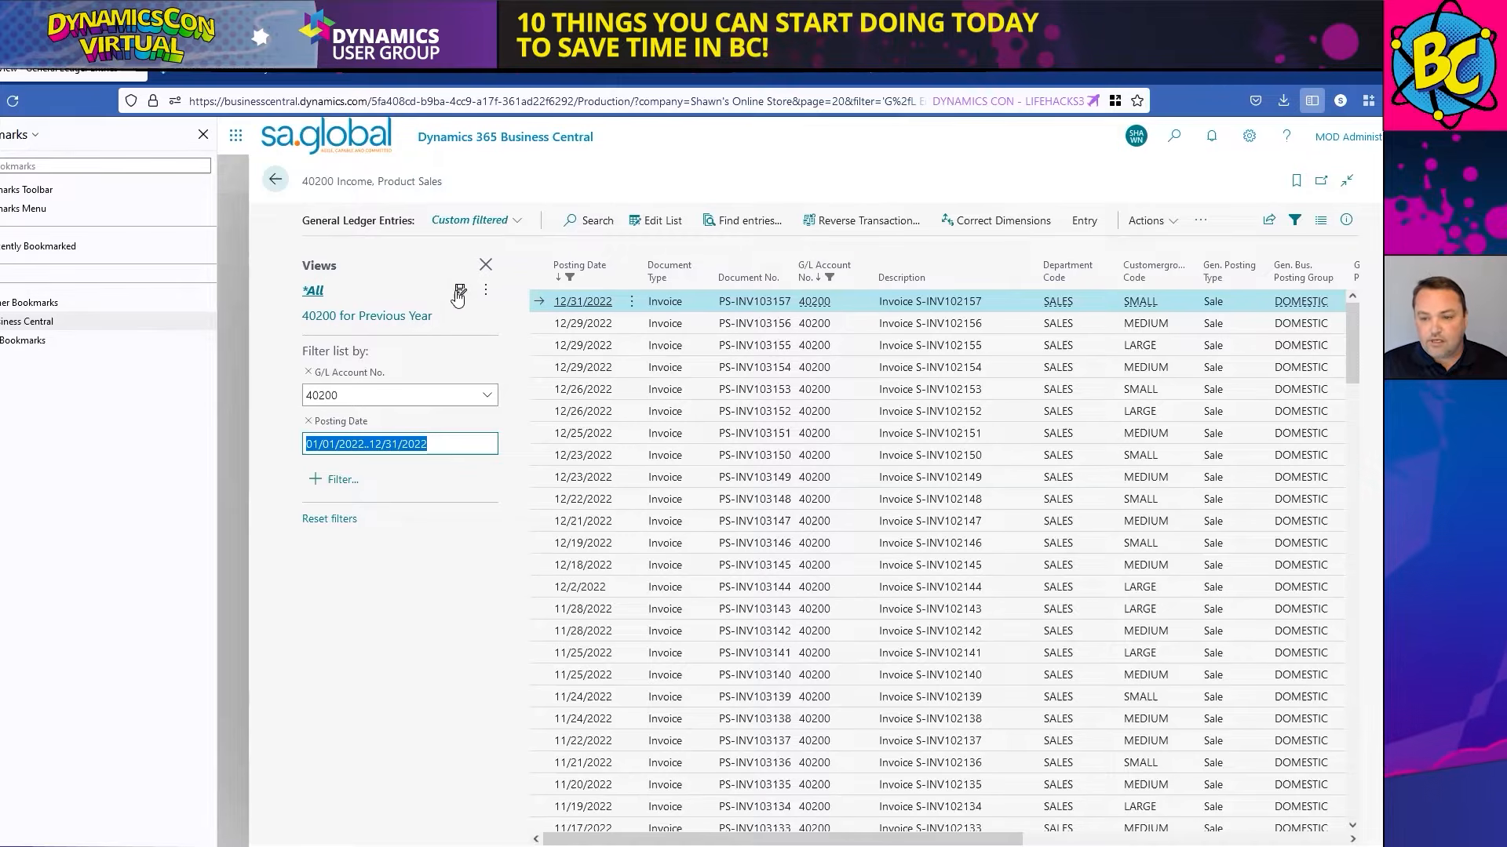
left_click(406, 322)
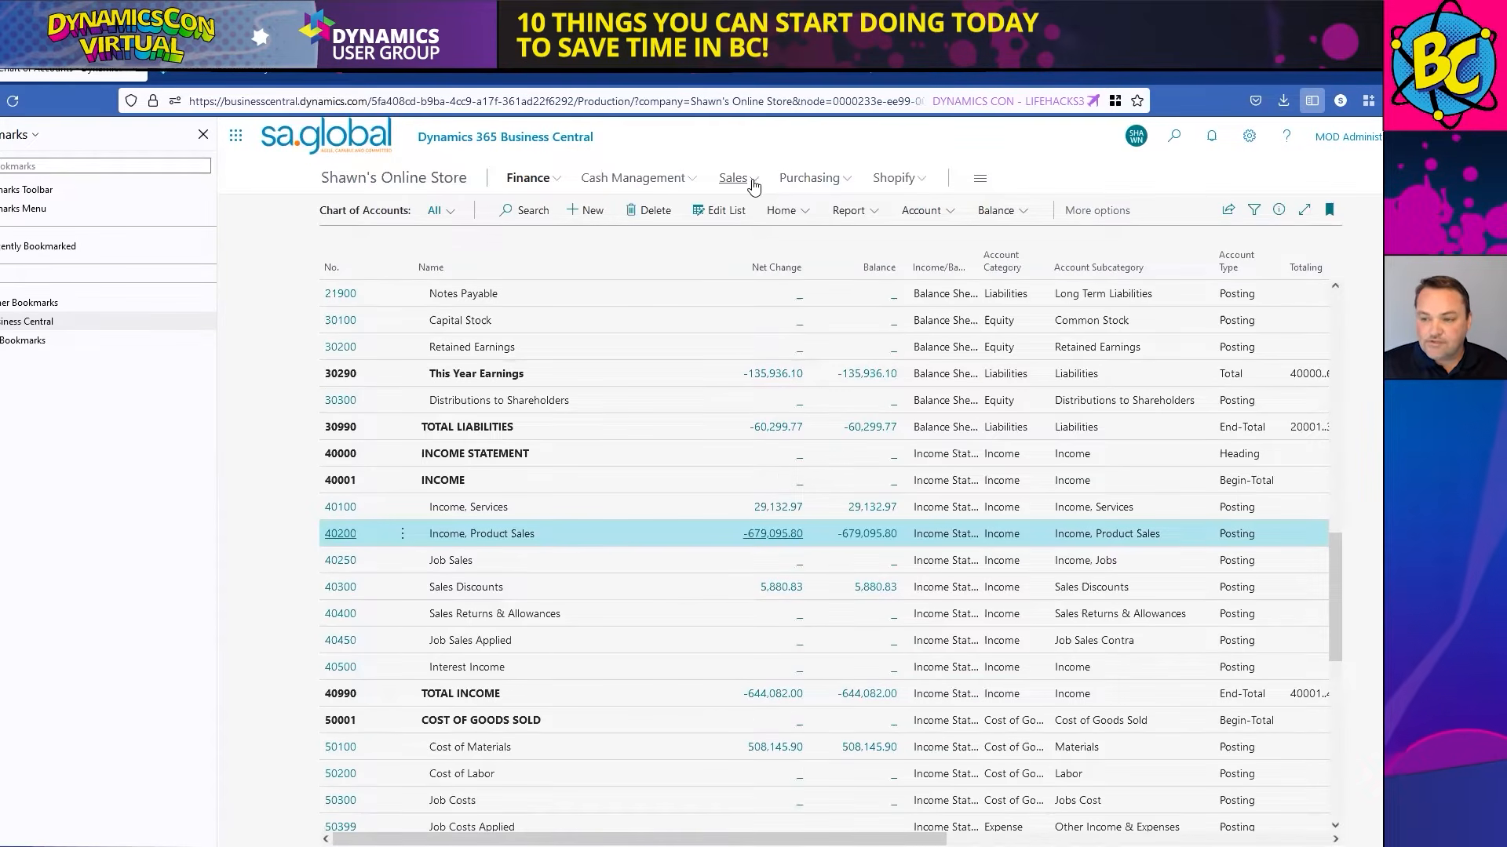
- Open the Posted Sales Invoices list from the Sales area and hide its details pane
left_click(751, 181)
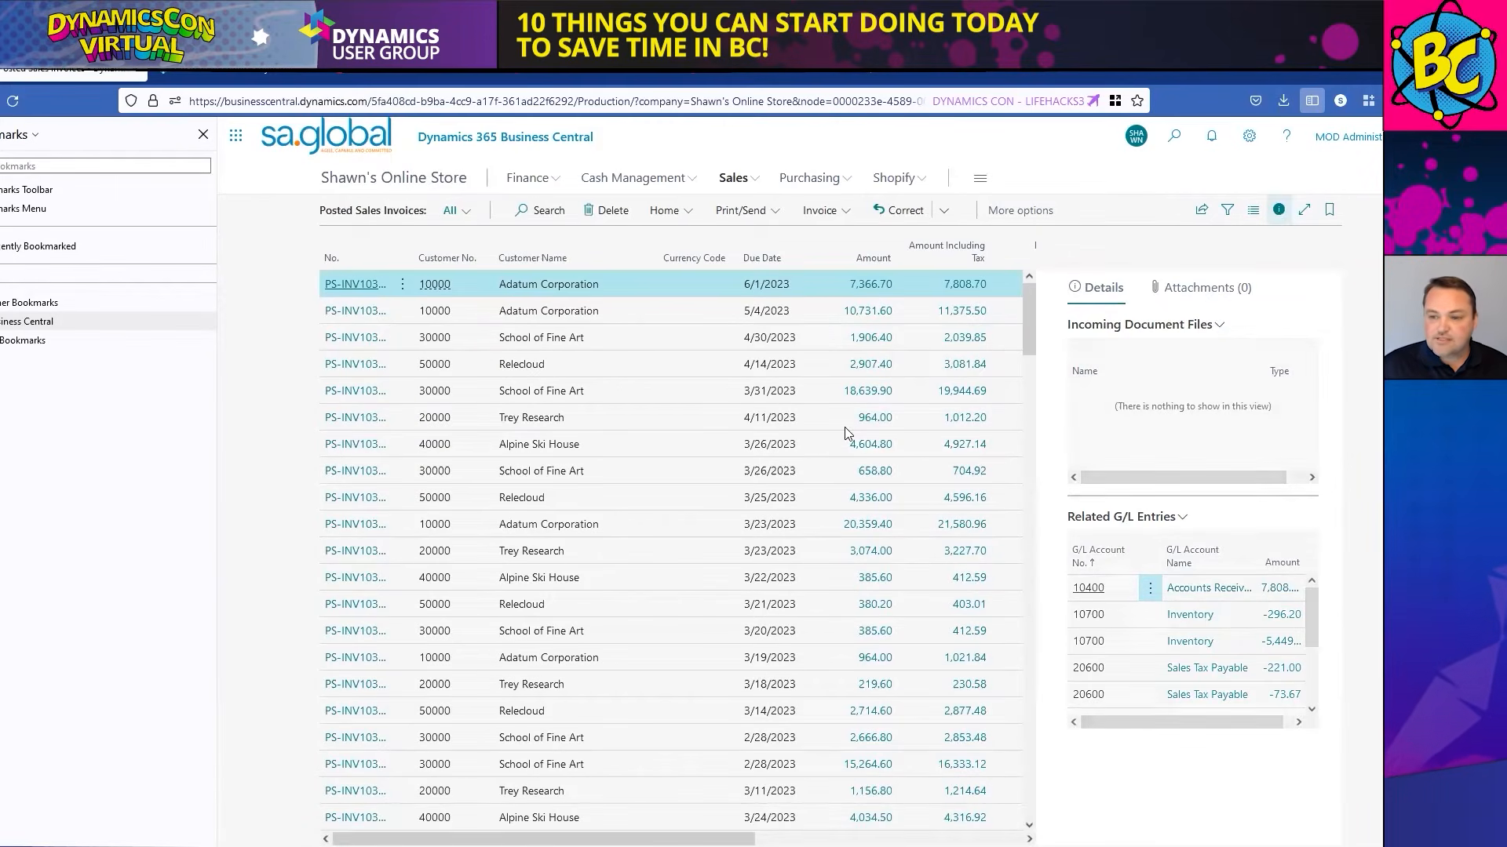
key("alt+F2")
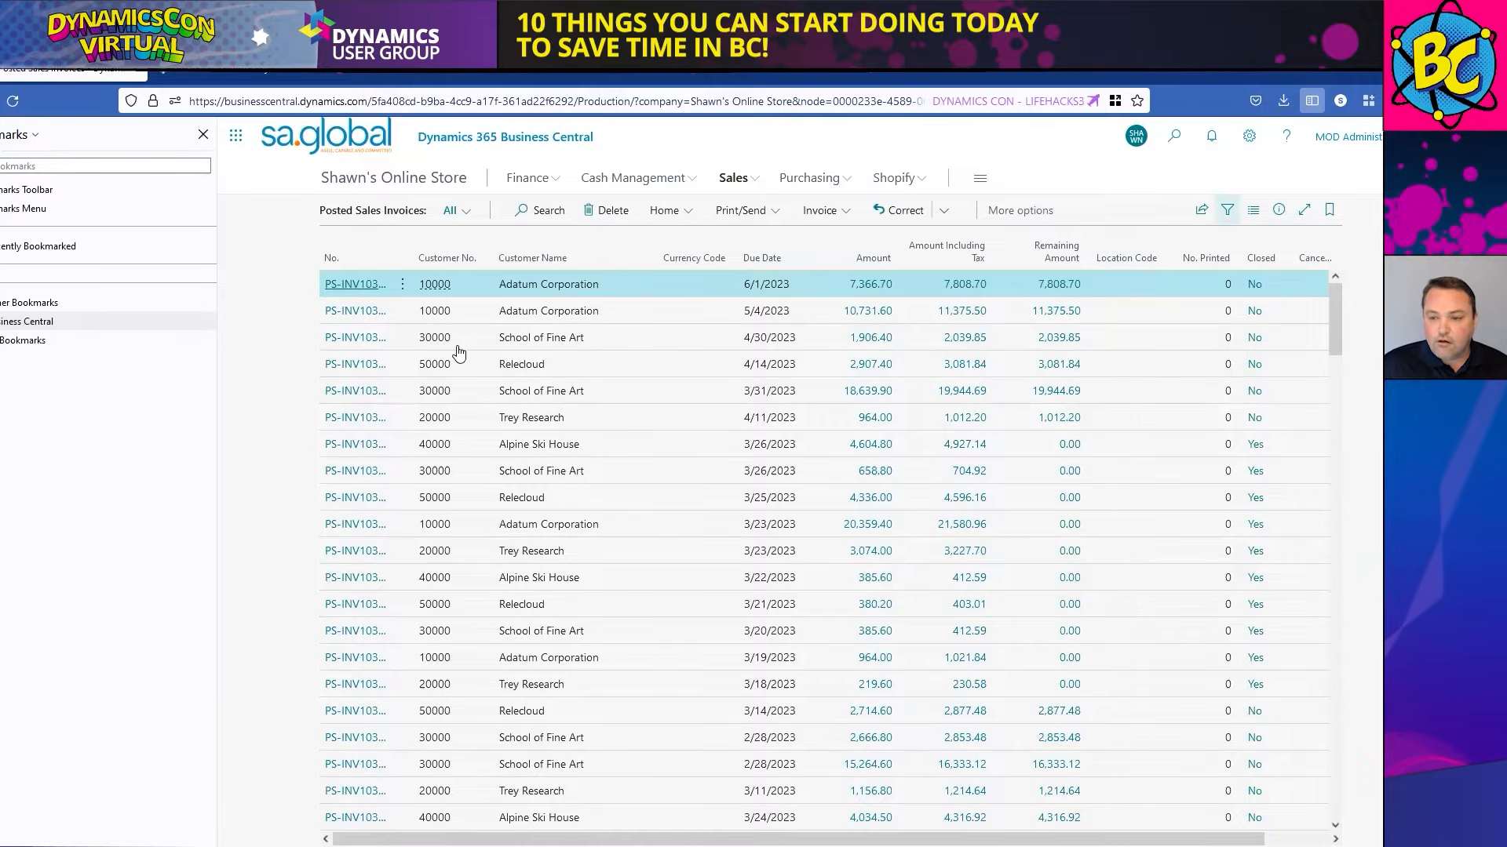
- Filter the Posted Sales Invoices list by Customer No. using the customer number of Adatum Corporation
key("shift+F3")
left_click(371, 432)
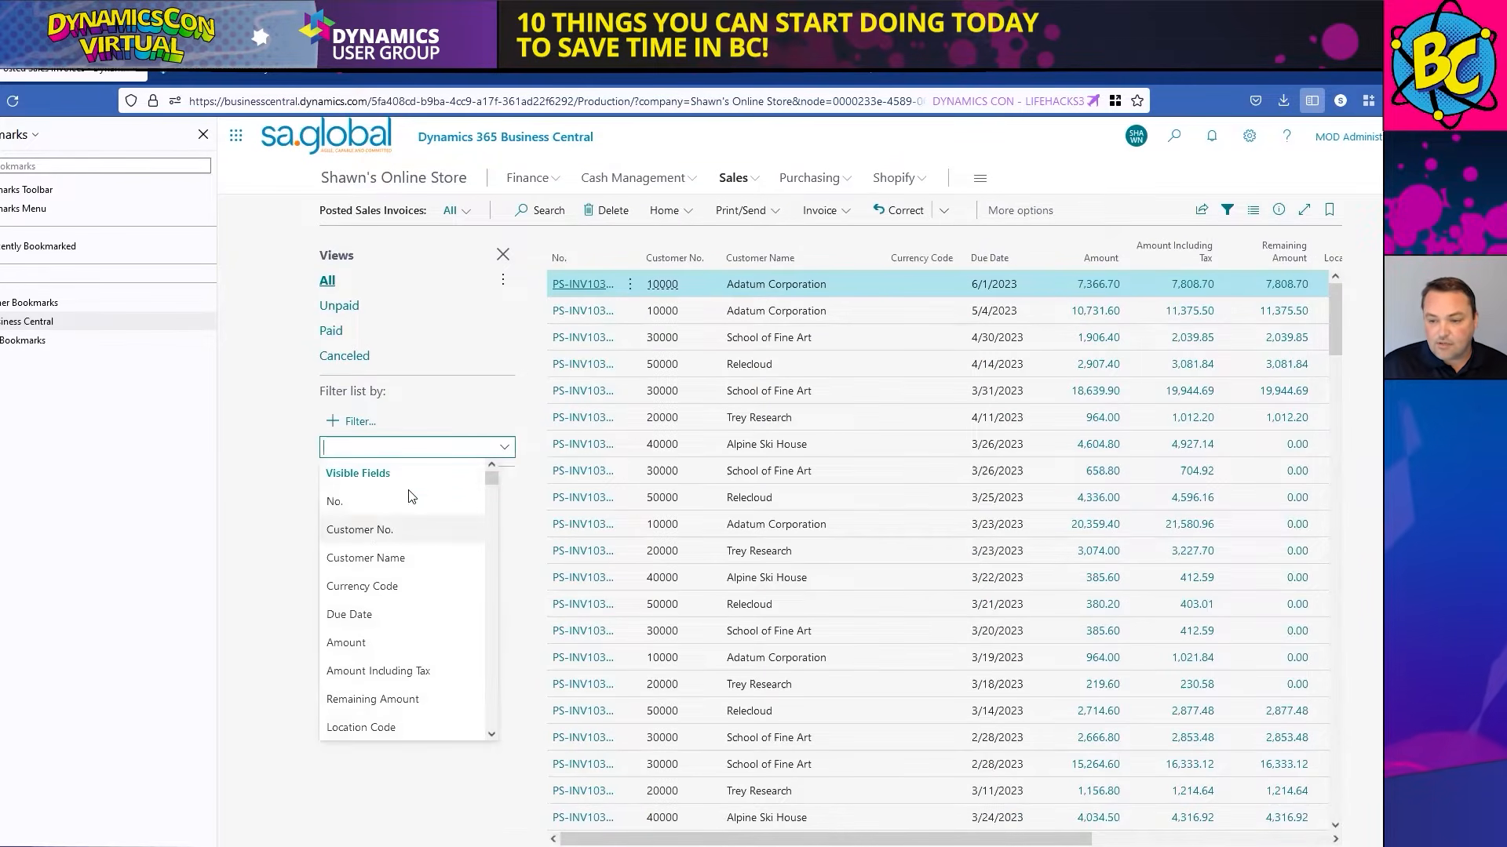
key("Return")
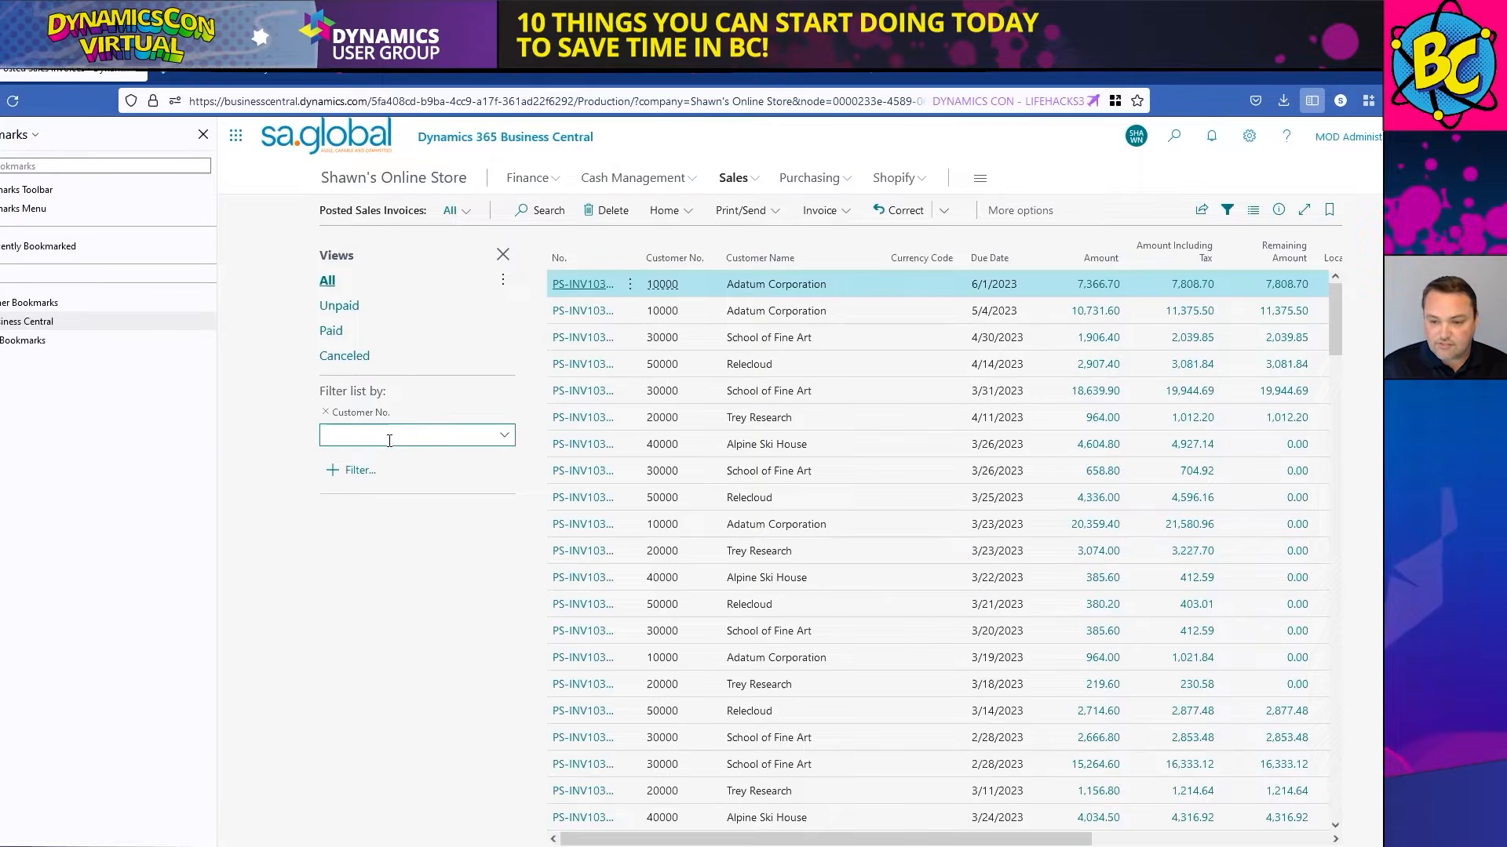
key("Tab")
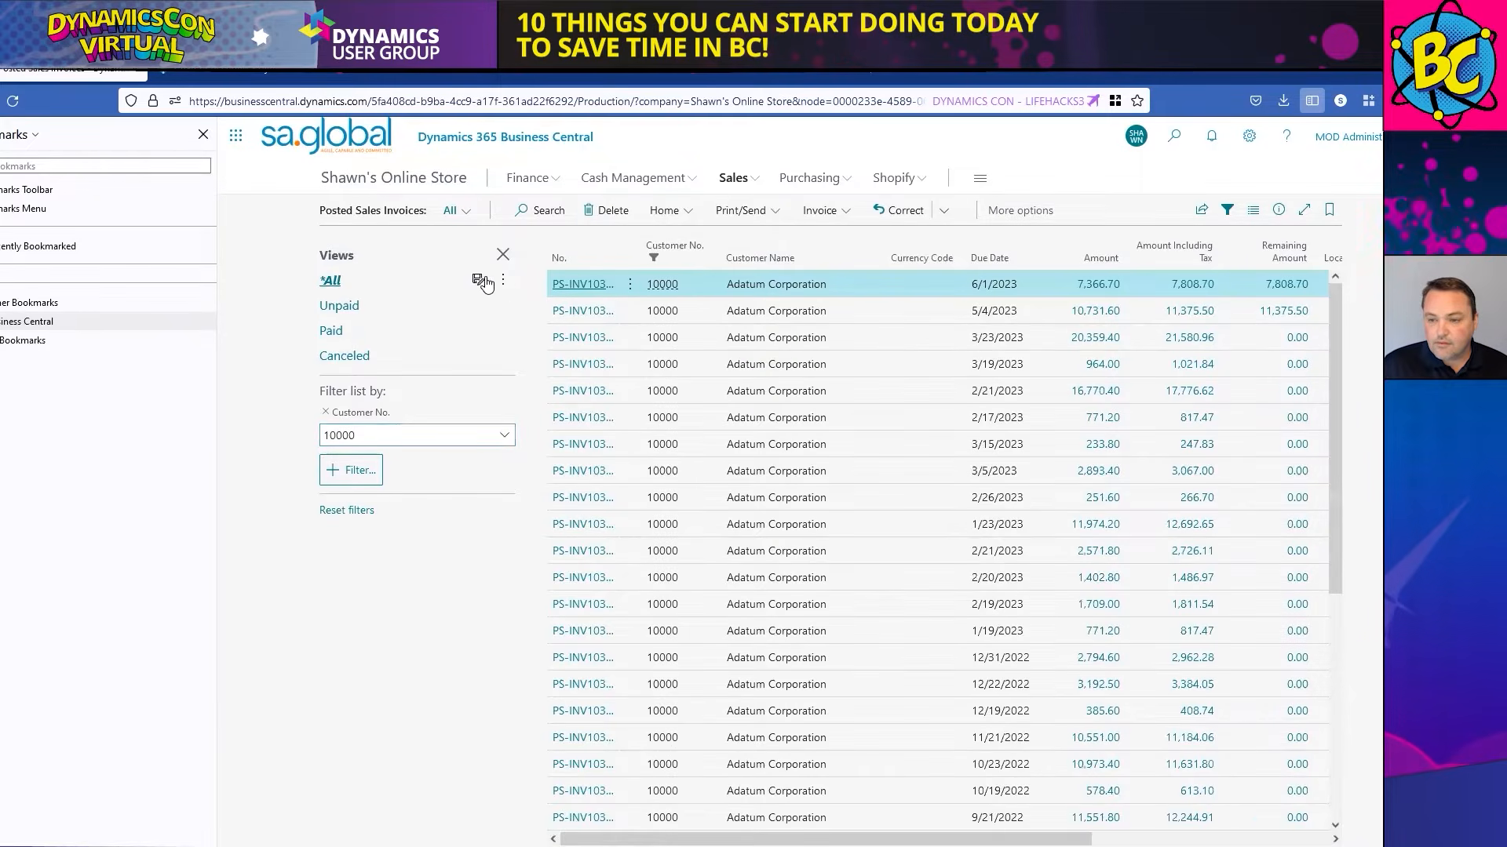
- Save the filtered invoices as a new view named with the customer's number and Adatum, and open that view
left_click(478, 281)
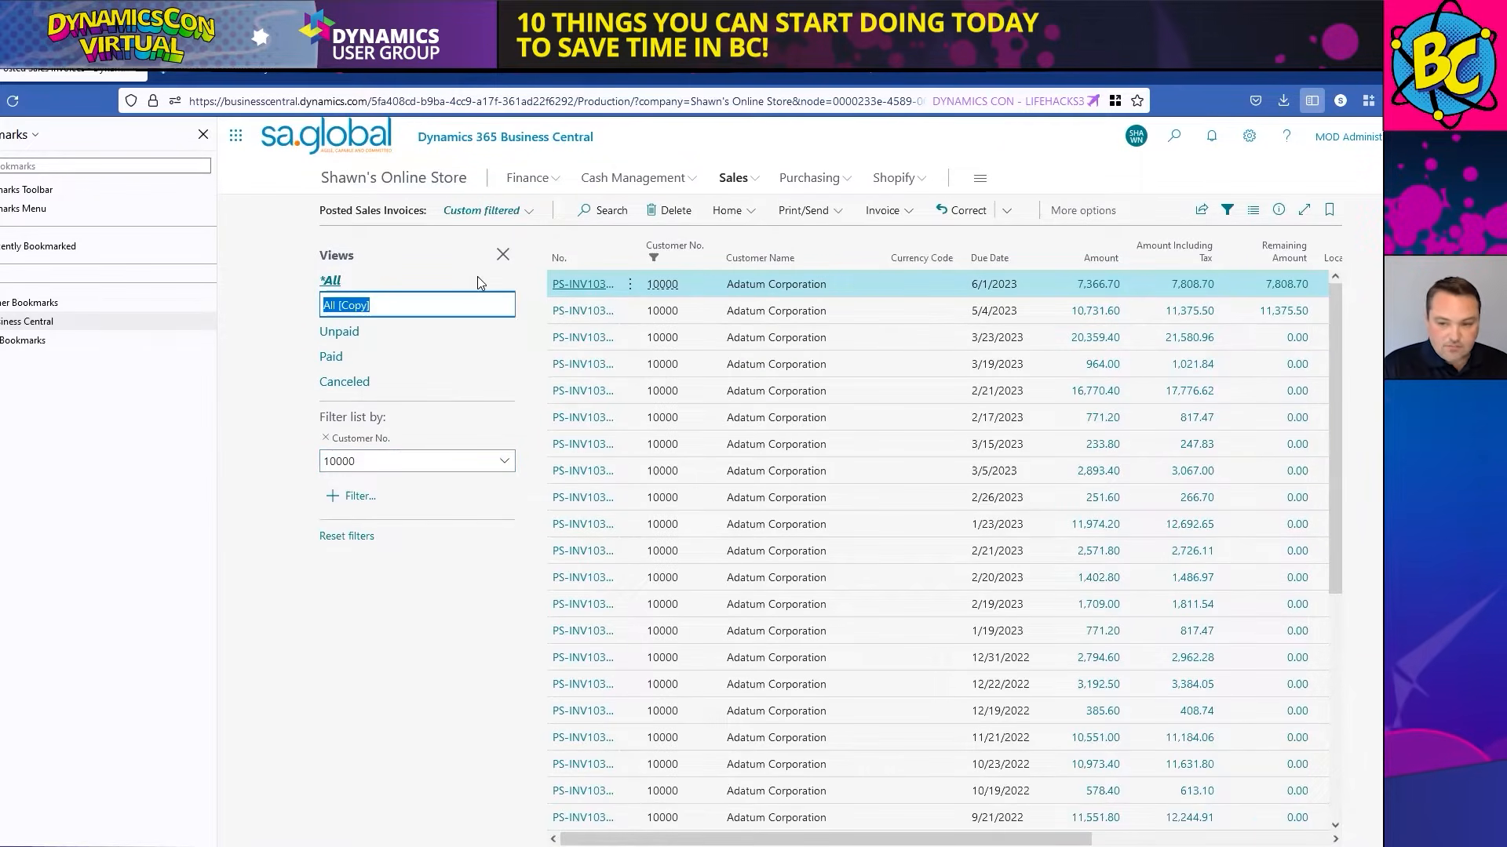
type("Customer 10000")
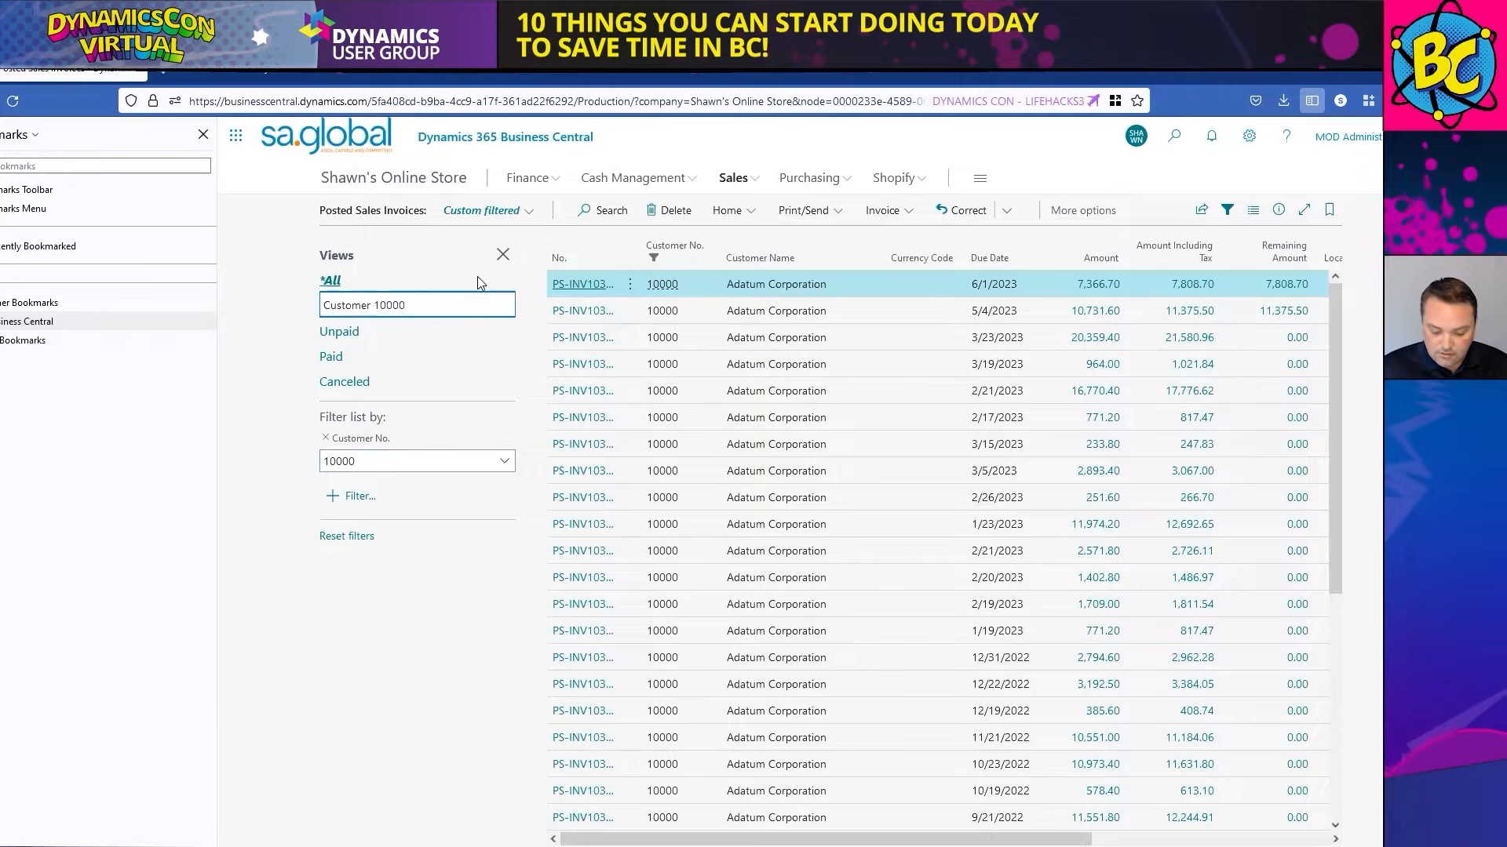
type(" -")
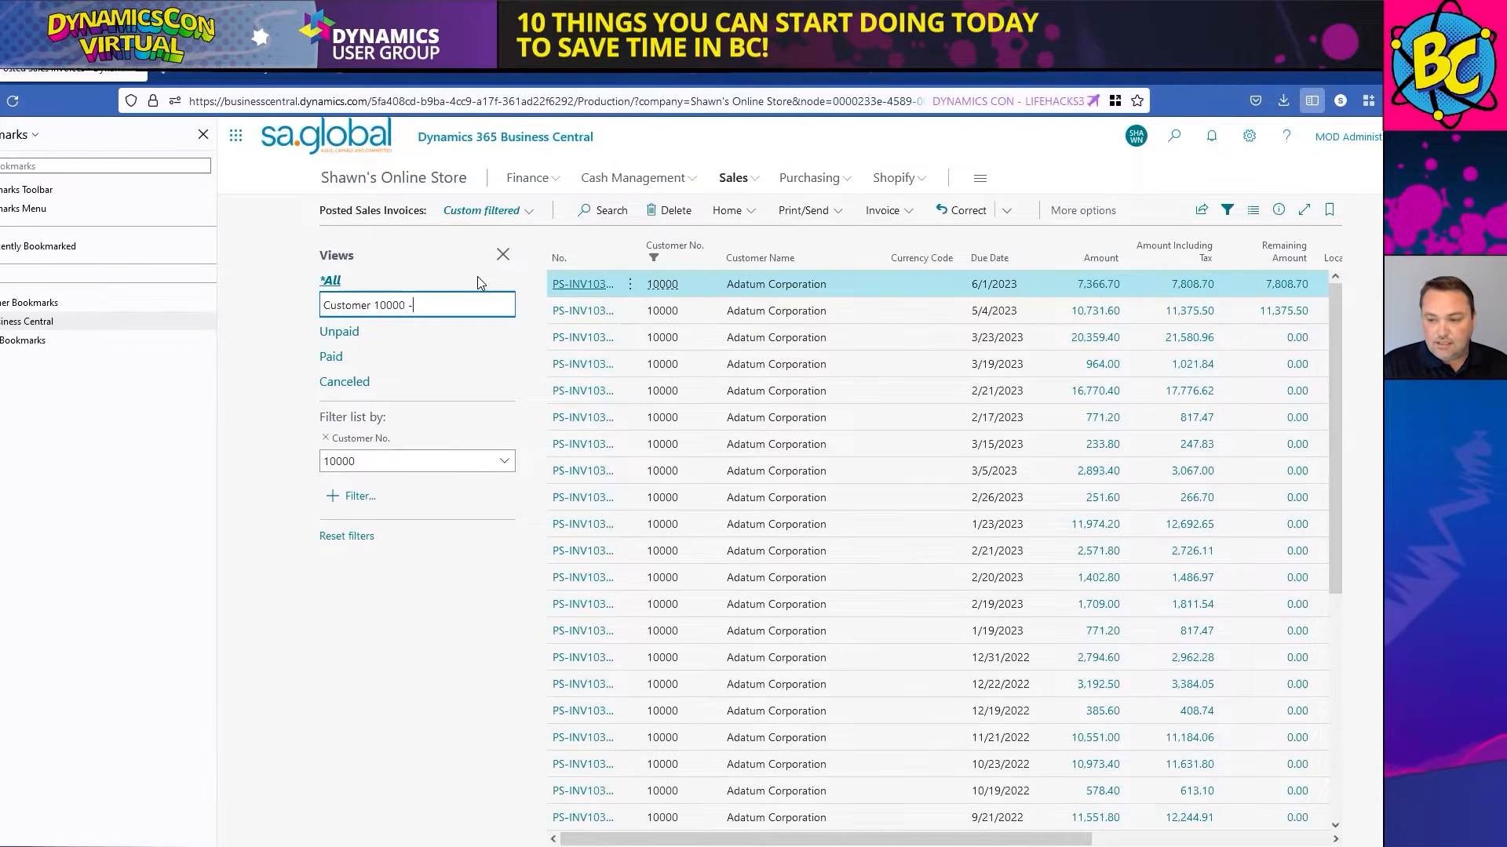
type(" Adatum")
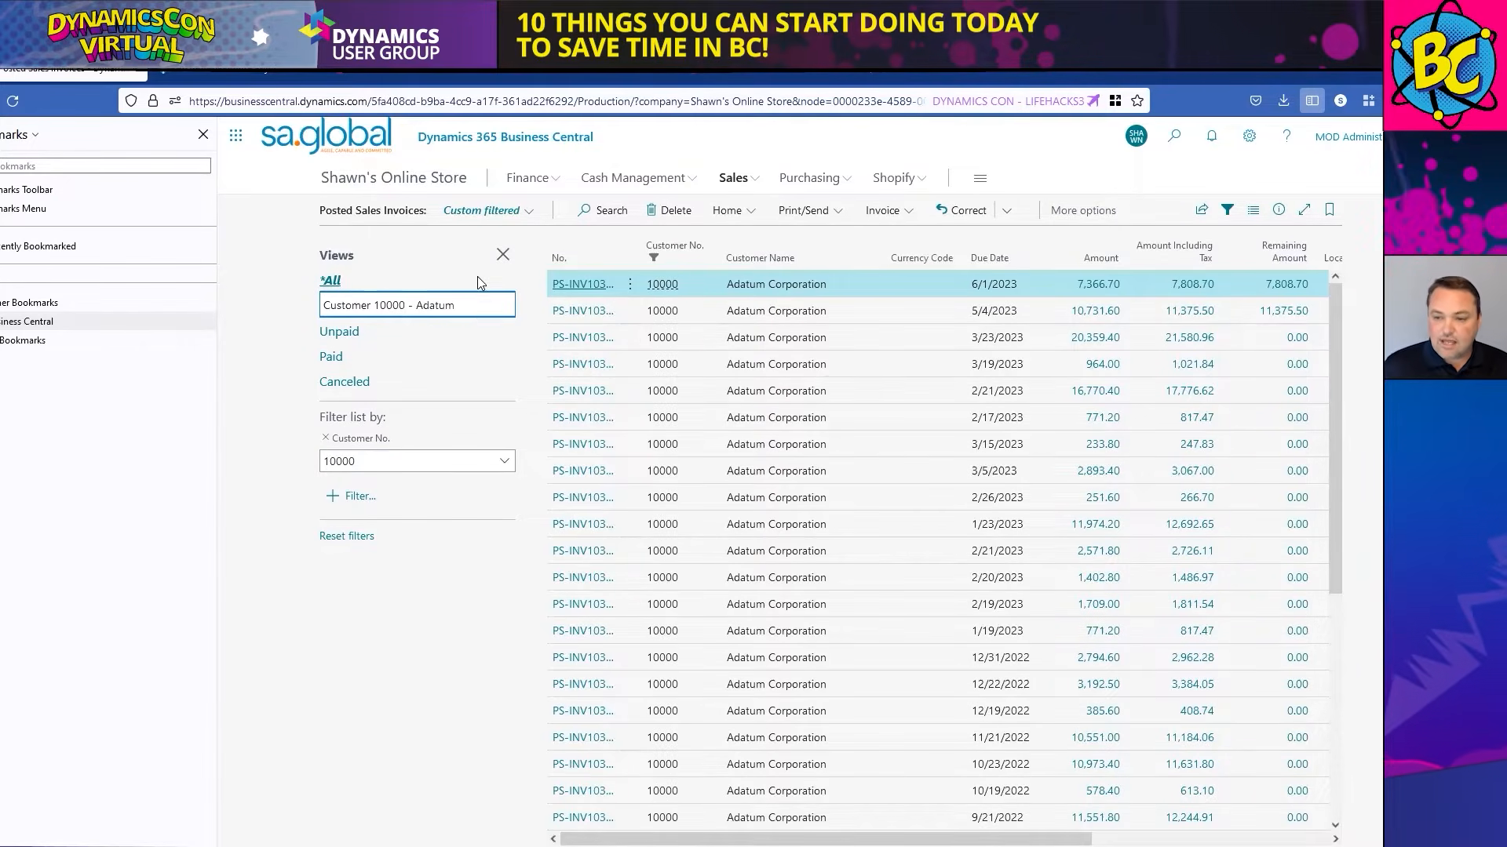
key("Return")
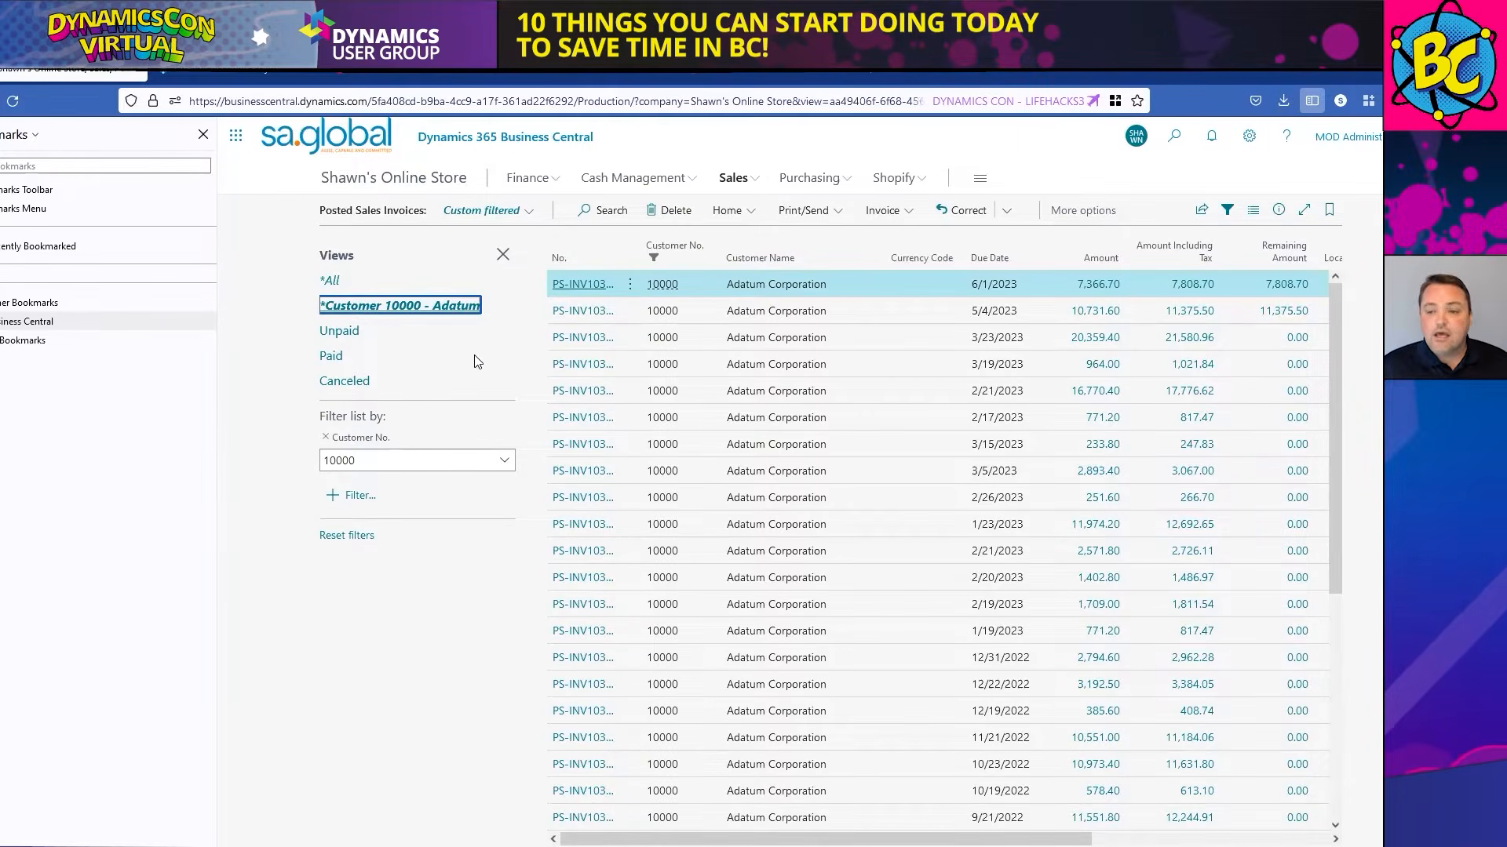
left_click(421, 312)
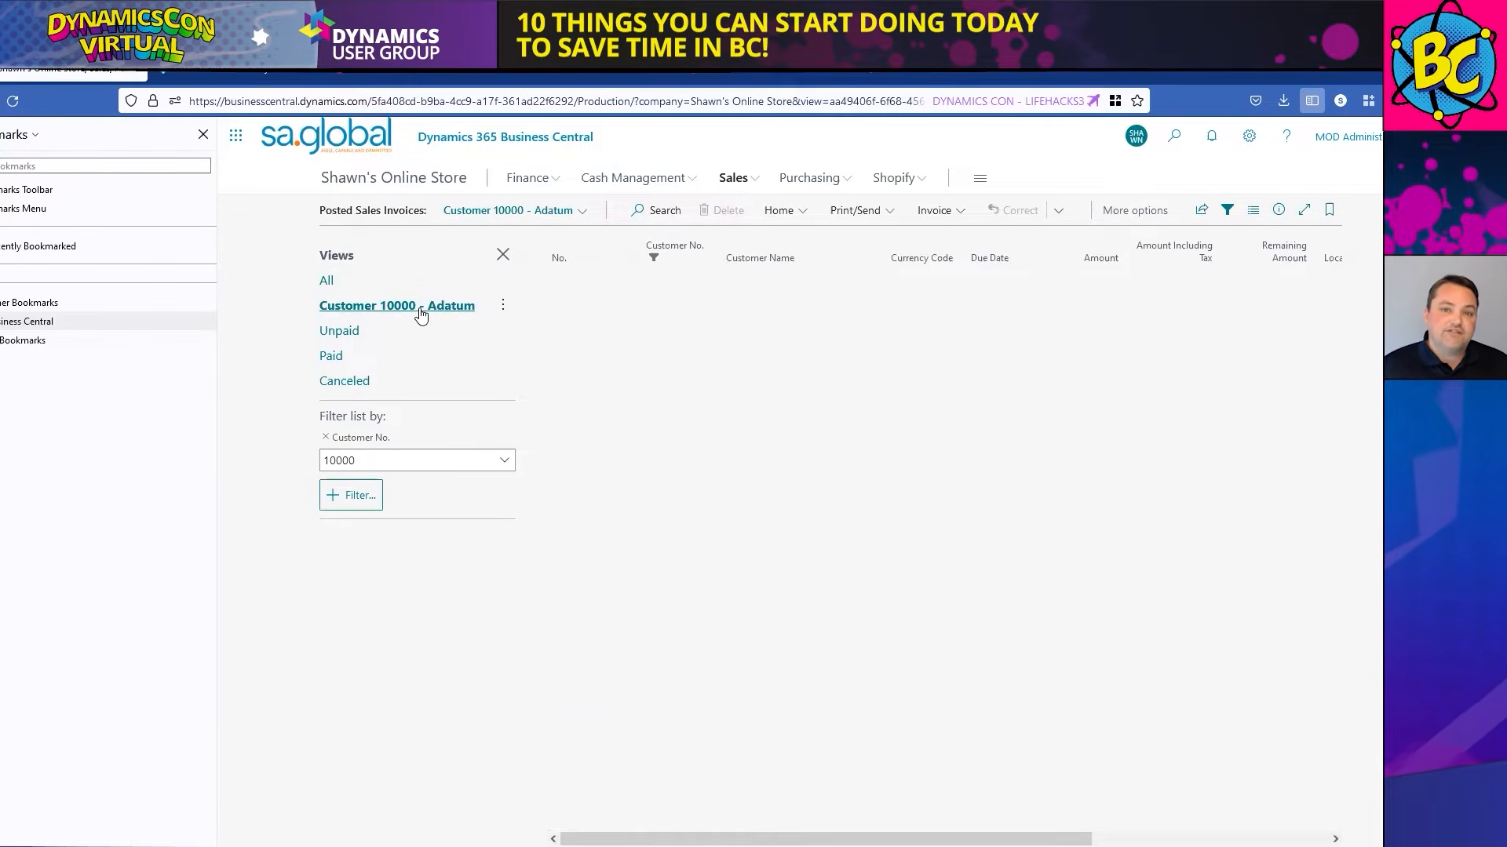
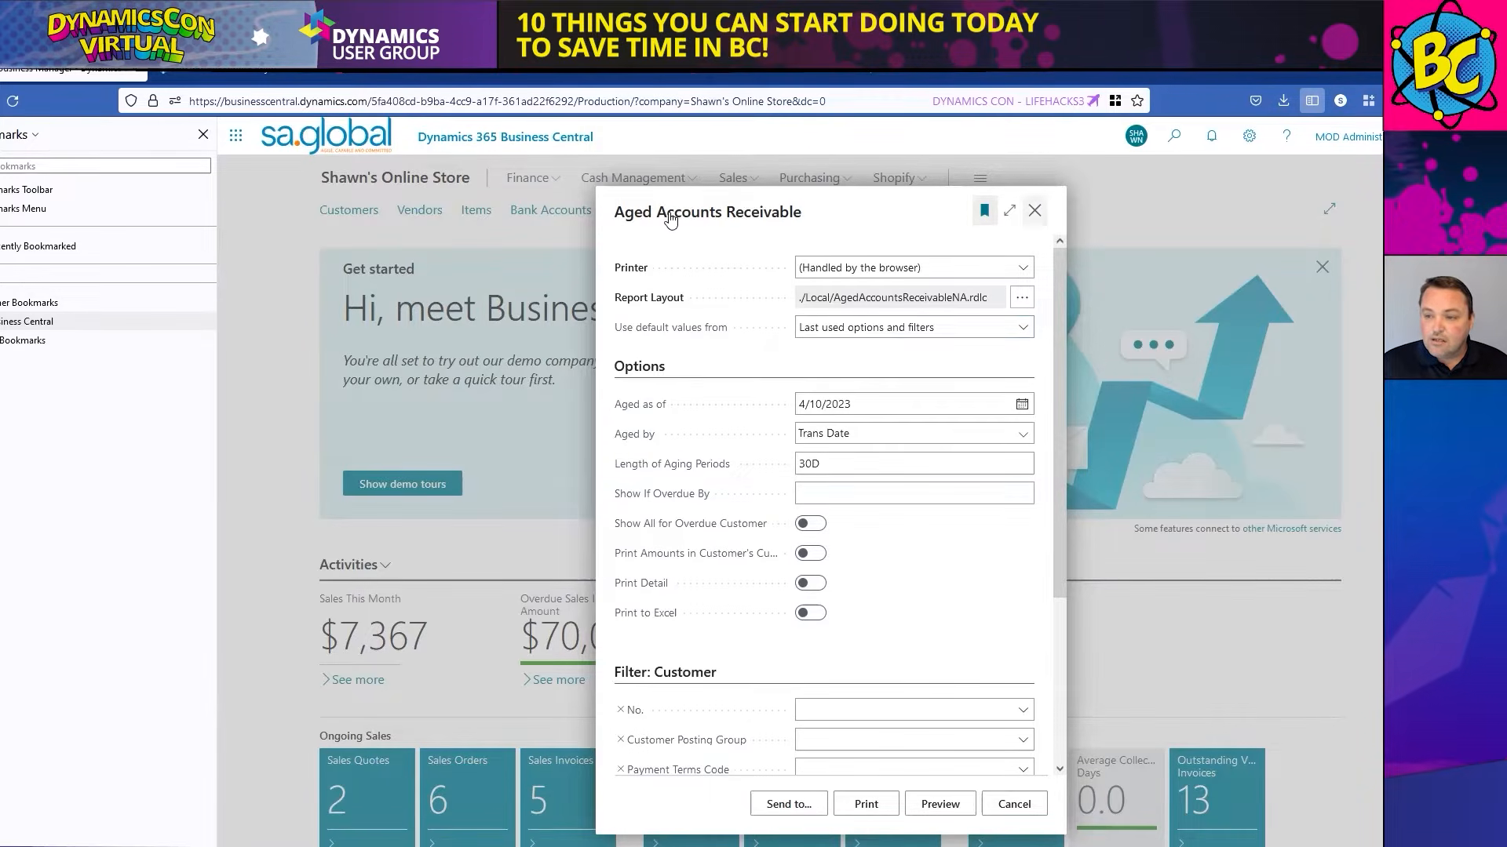
- Close the Aged Accounts Receivable report options without running the report, and leave the chart of accounts page
key("Escape")
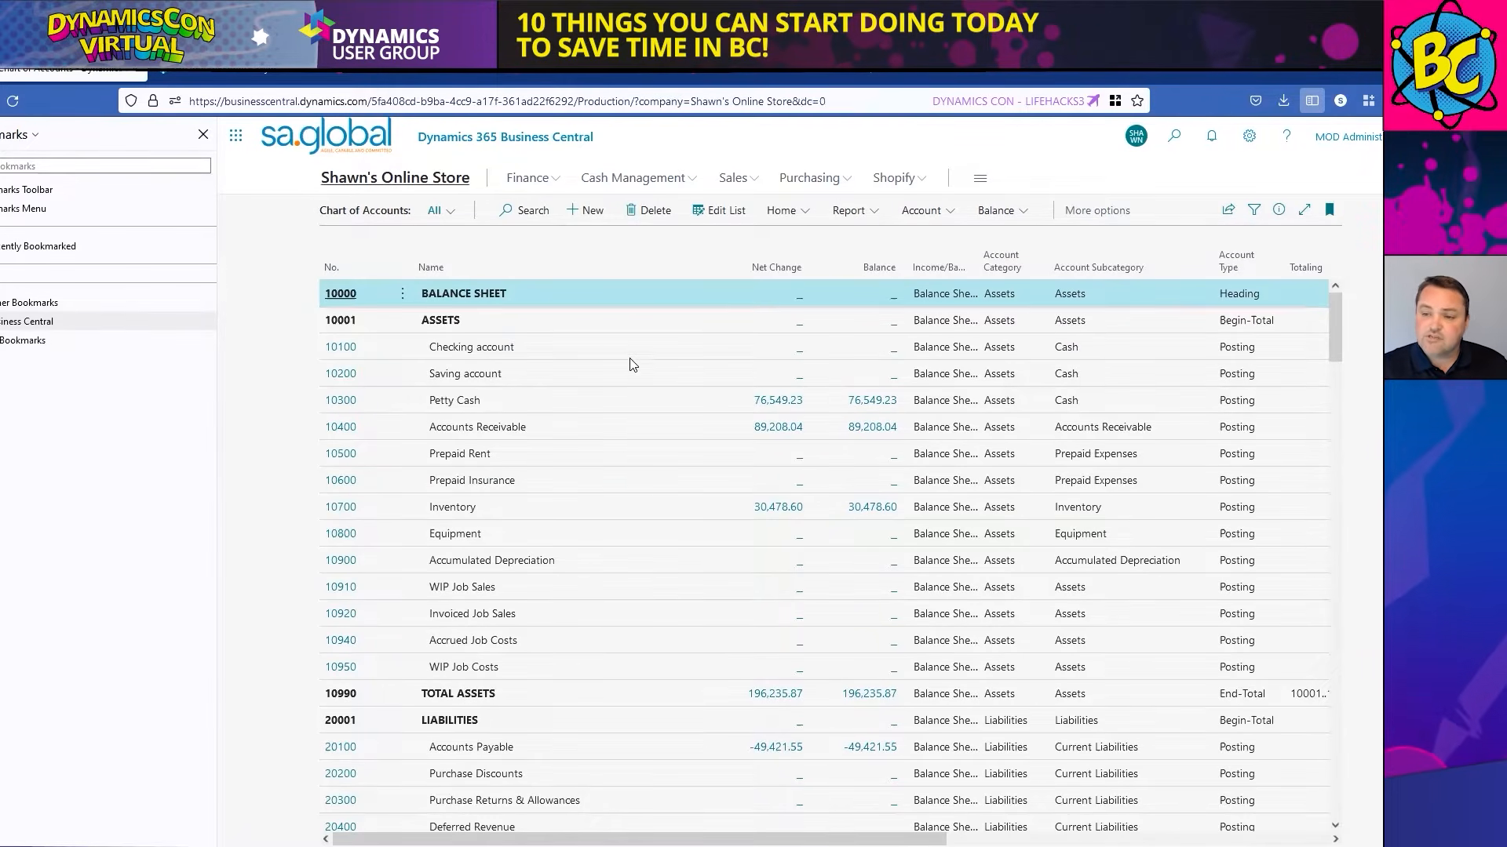
key("Escape")
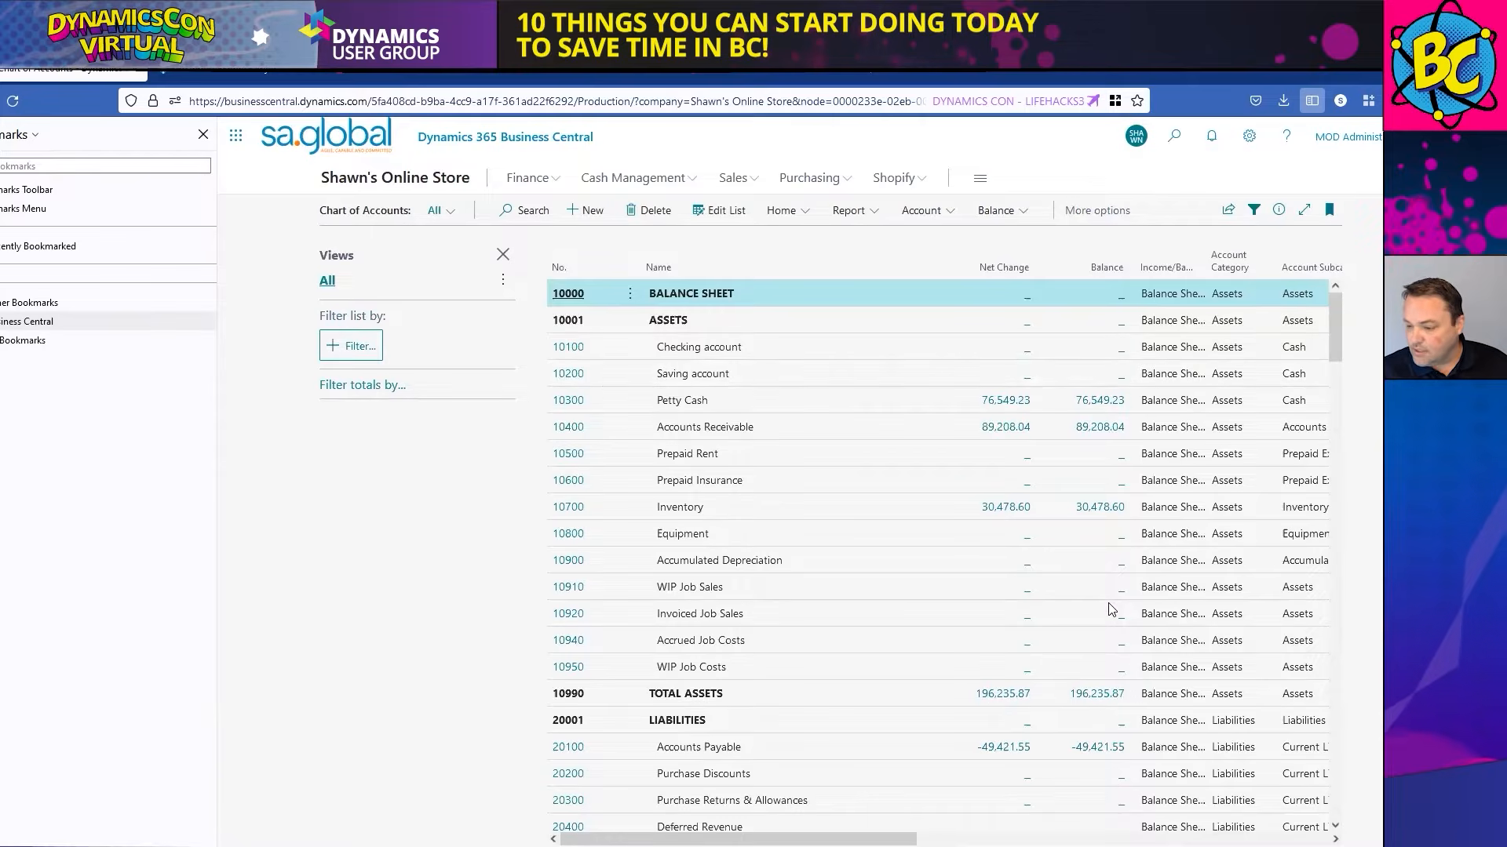
- Open the ledger entries behind the net change of 40200 Income, Product Sales and apply the saved view 40200 for Previous Year
scroll(1107, 624, "down", 2)
scroll(1106, 624, "down", 7)
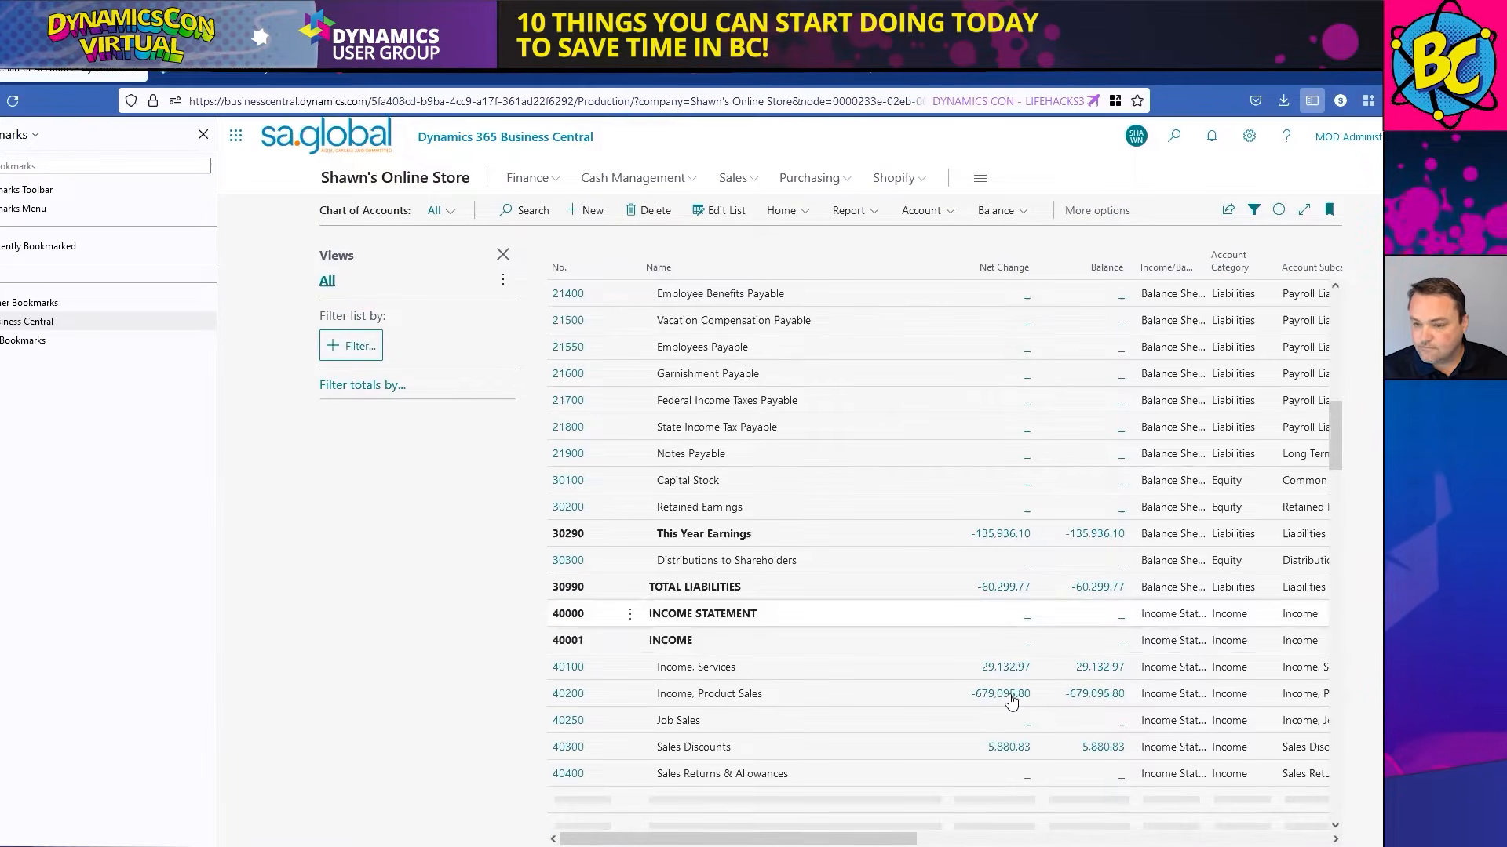
left_click(1001, 698)
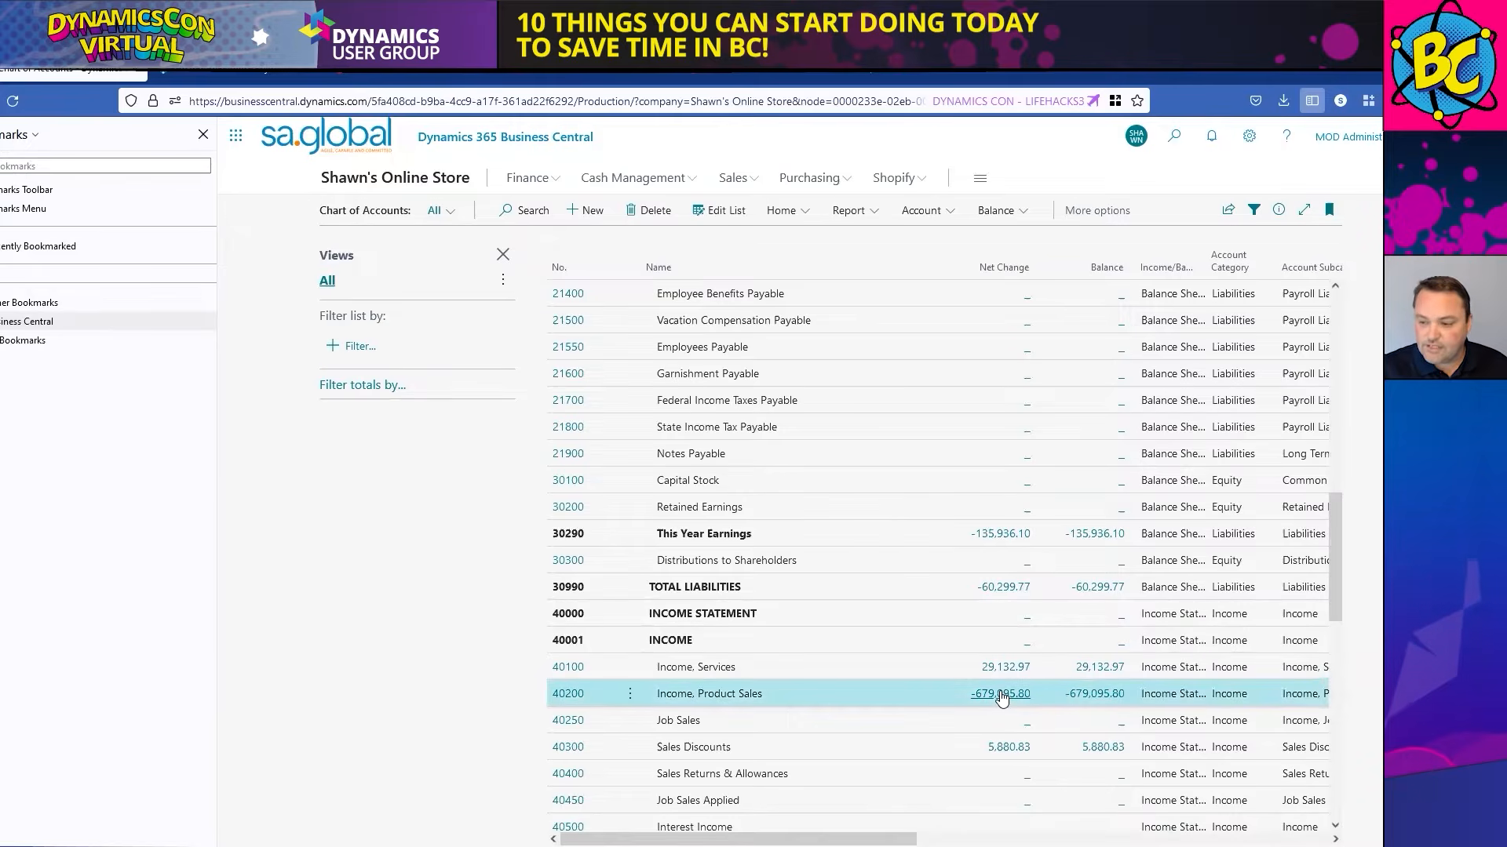
left_click(1001, 695)
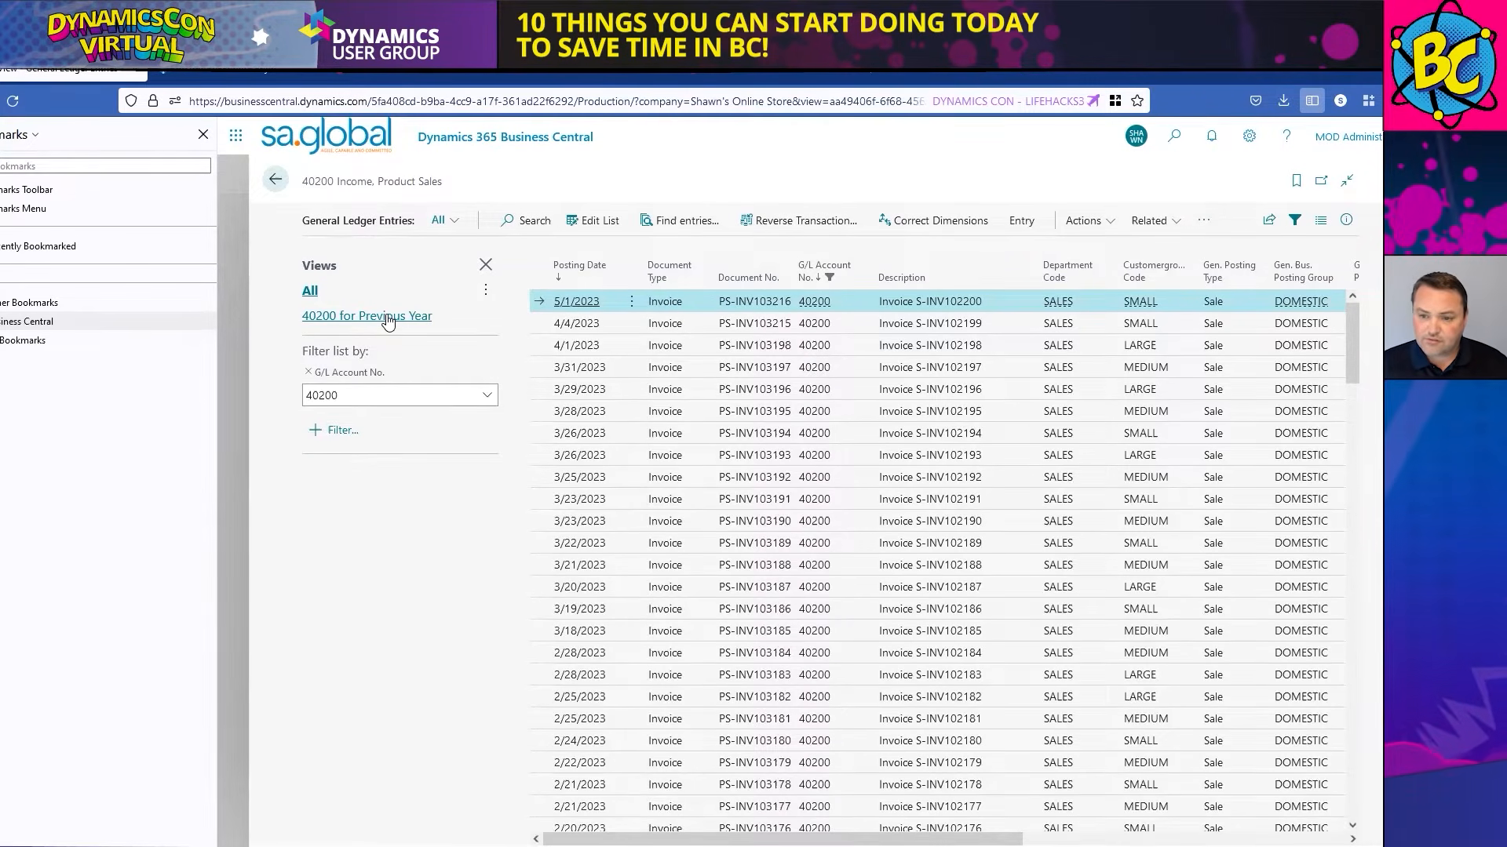
left_click(388, 322)
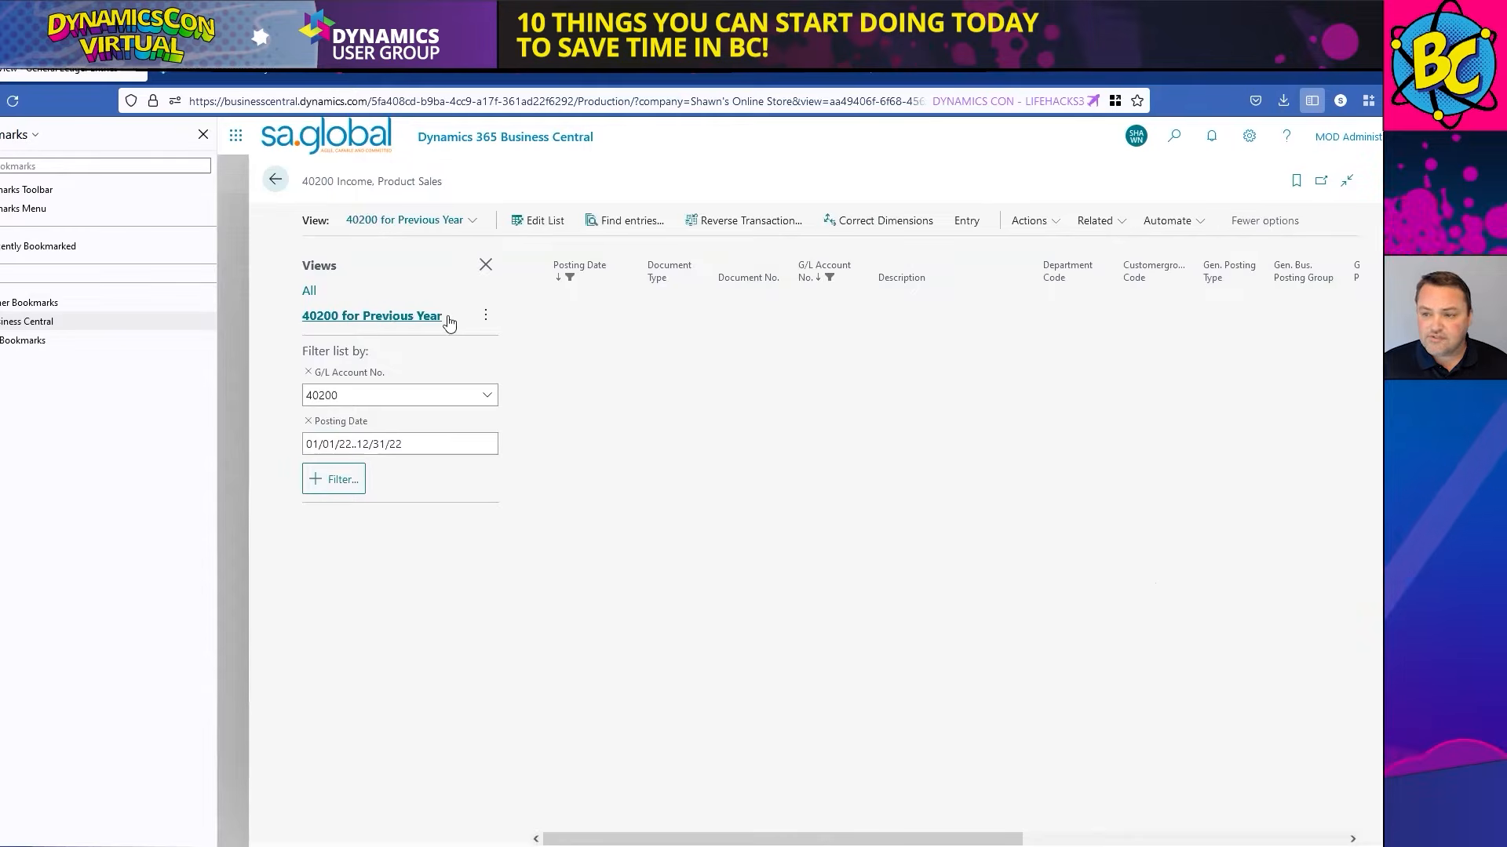
- Bookmark the filtered General Ledger Entries page under the Business Central browser bookmarks and open it from there
left_click(820, 103)
left_click_drag(605, 101, 71, 331)
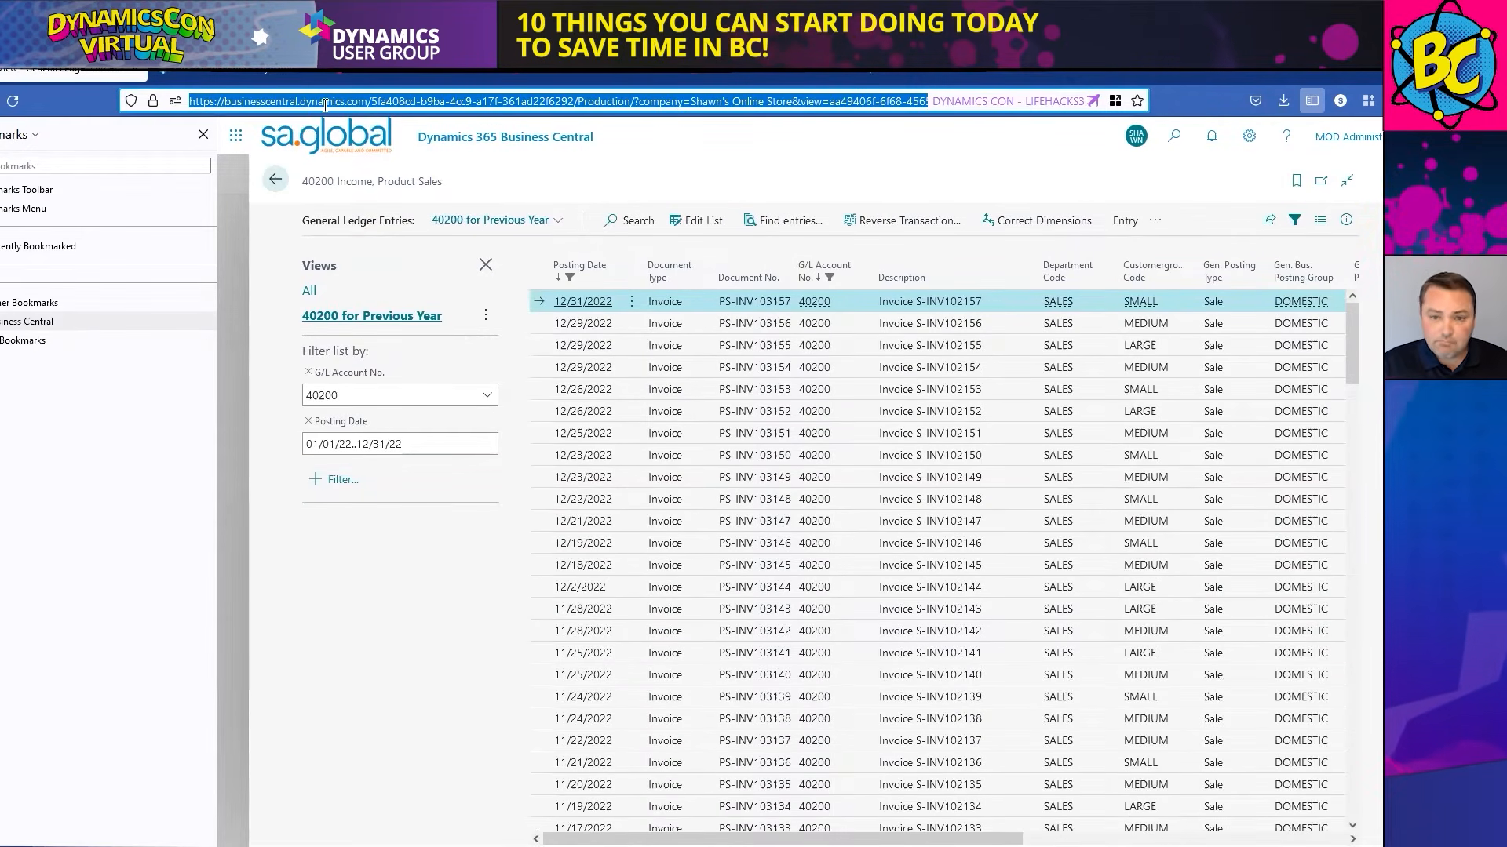
left_click_drag(326, 101, 33, 328)
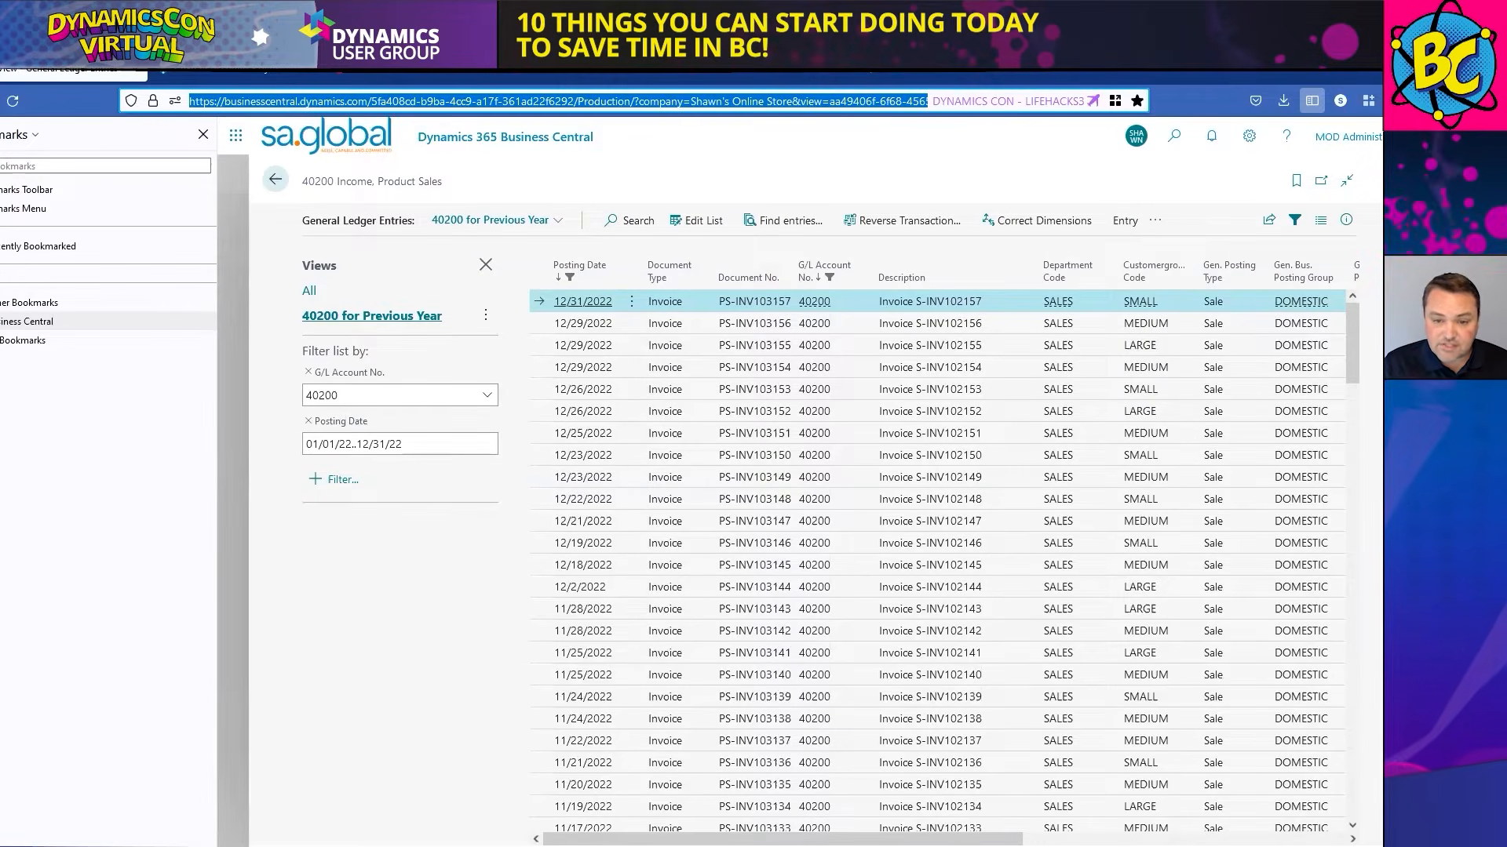
left_click(50, 324)
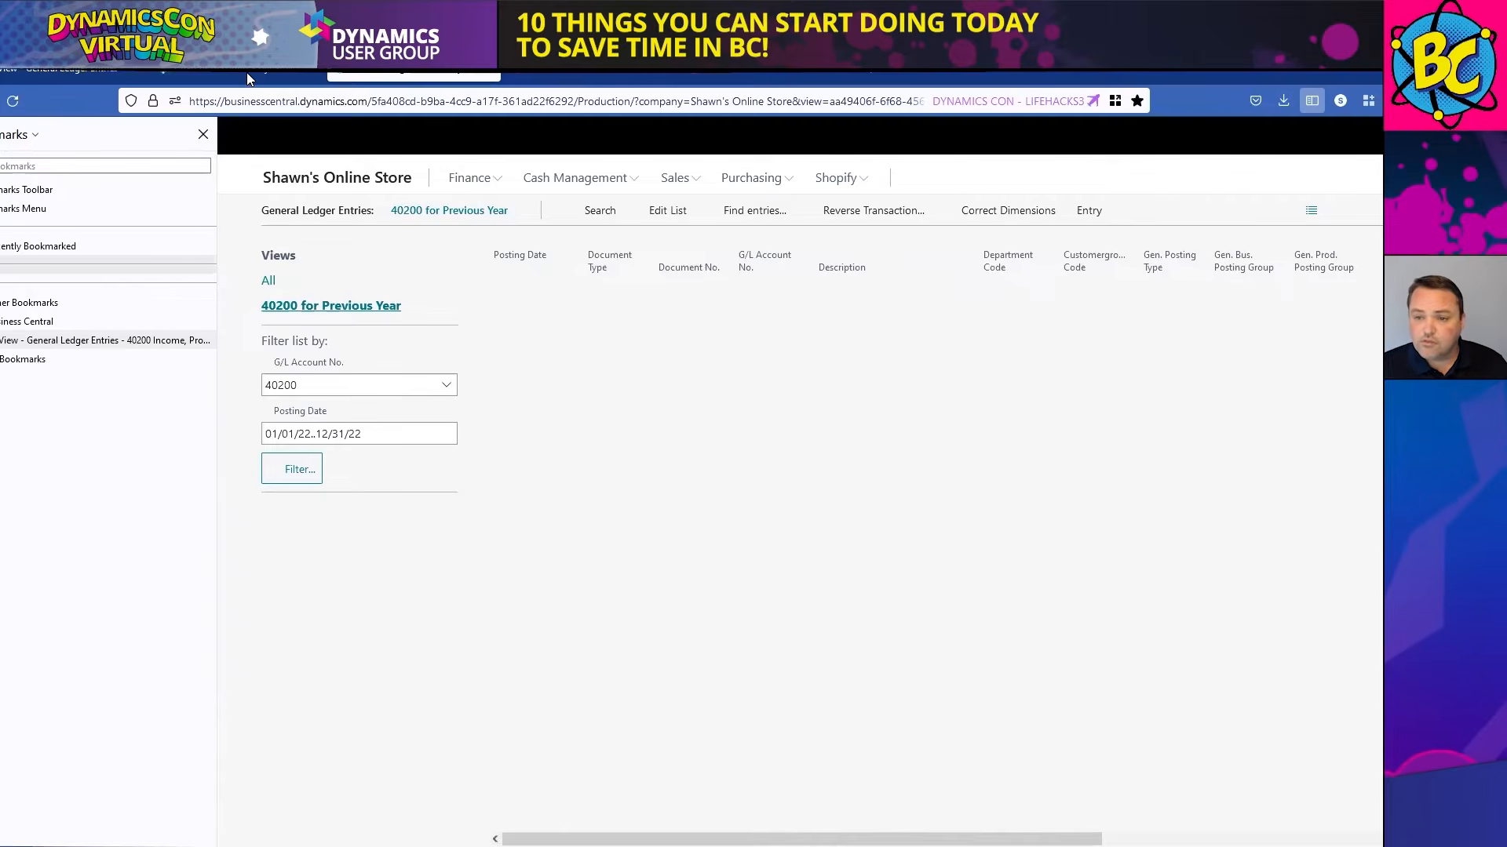
- In the CRONUS USA, Inc. chart of accounts, open the net change entries of 40200 Income, Product Sales and apply the 40200 for Previous Year view
left_click(246, 72)
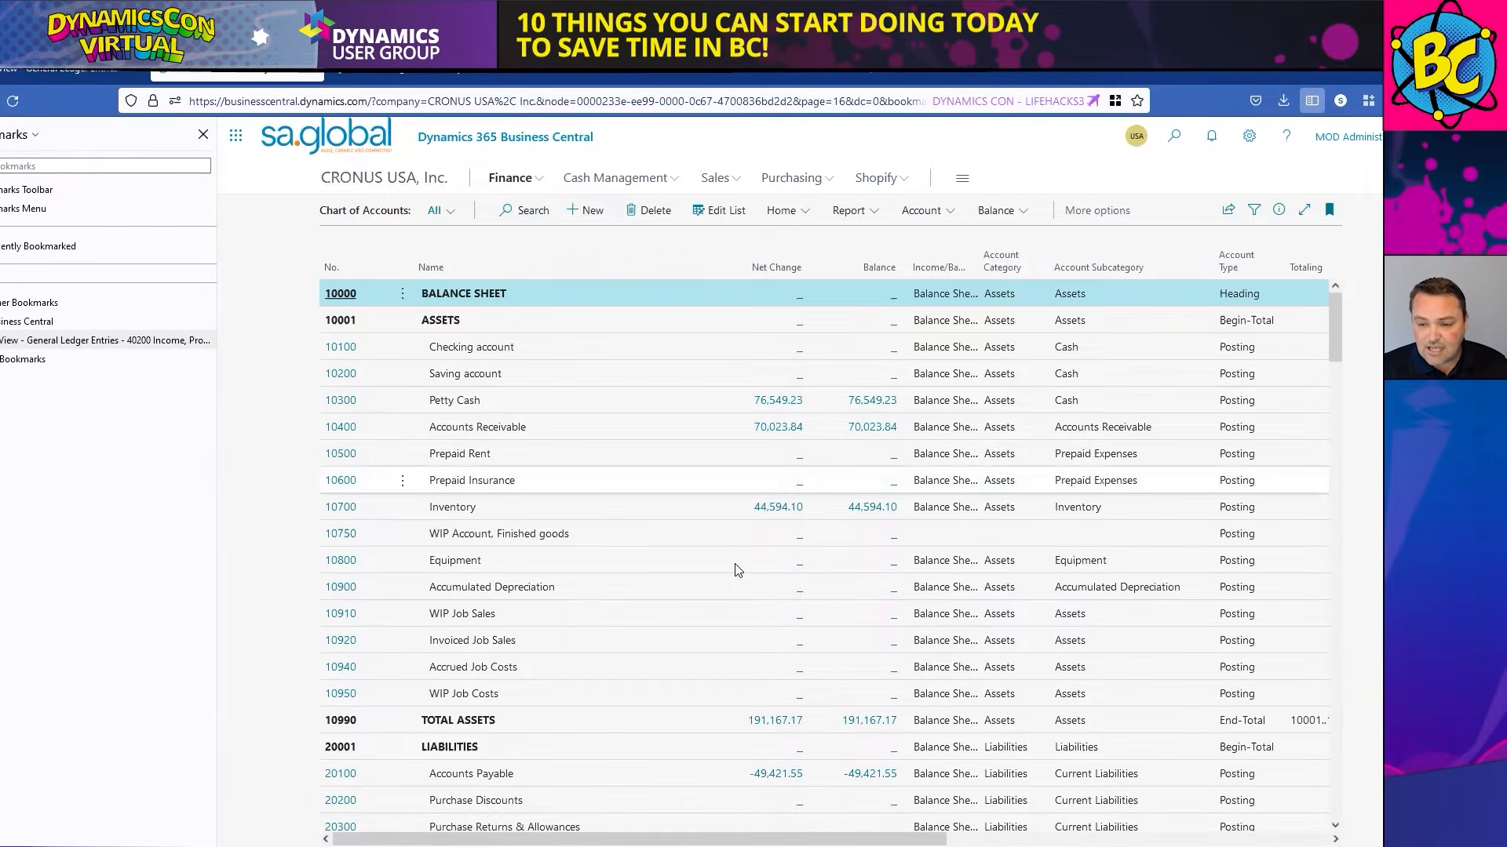
scroll(737, 559, "down", 10)
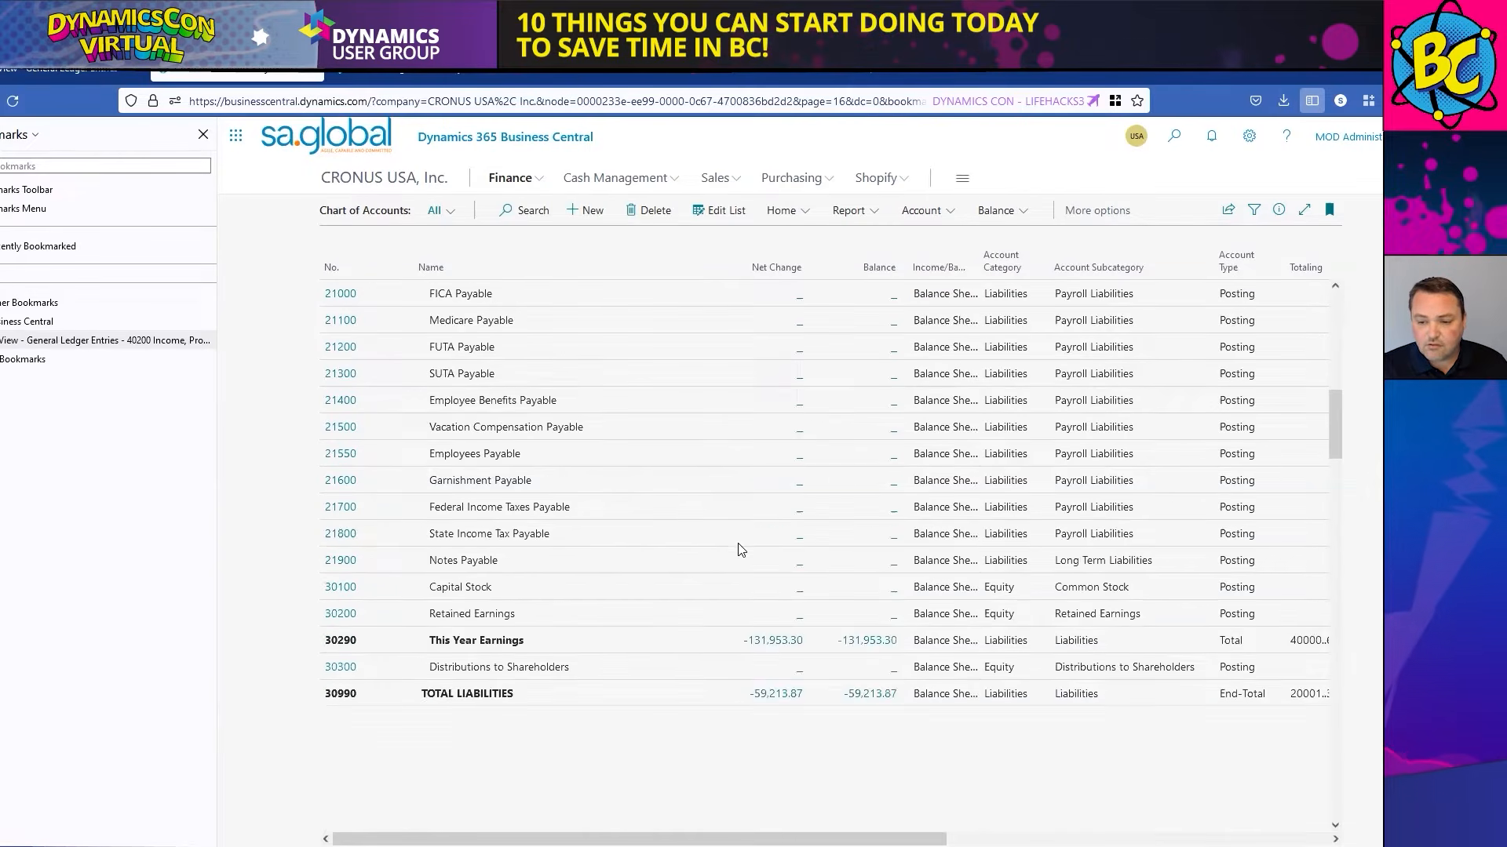
scroll(740, 549, "down", 2)
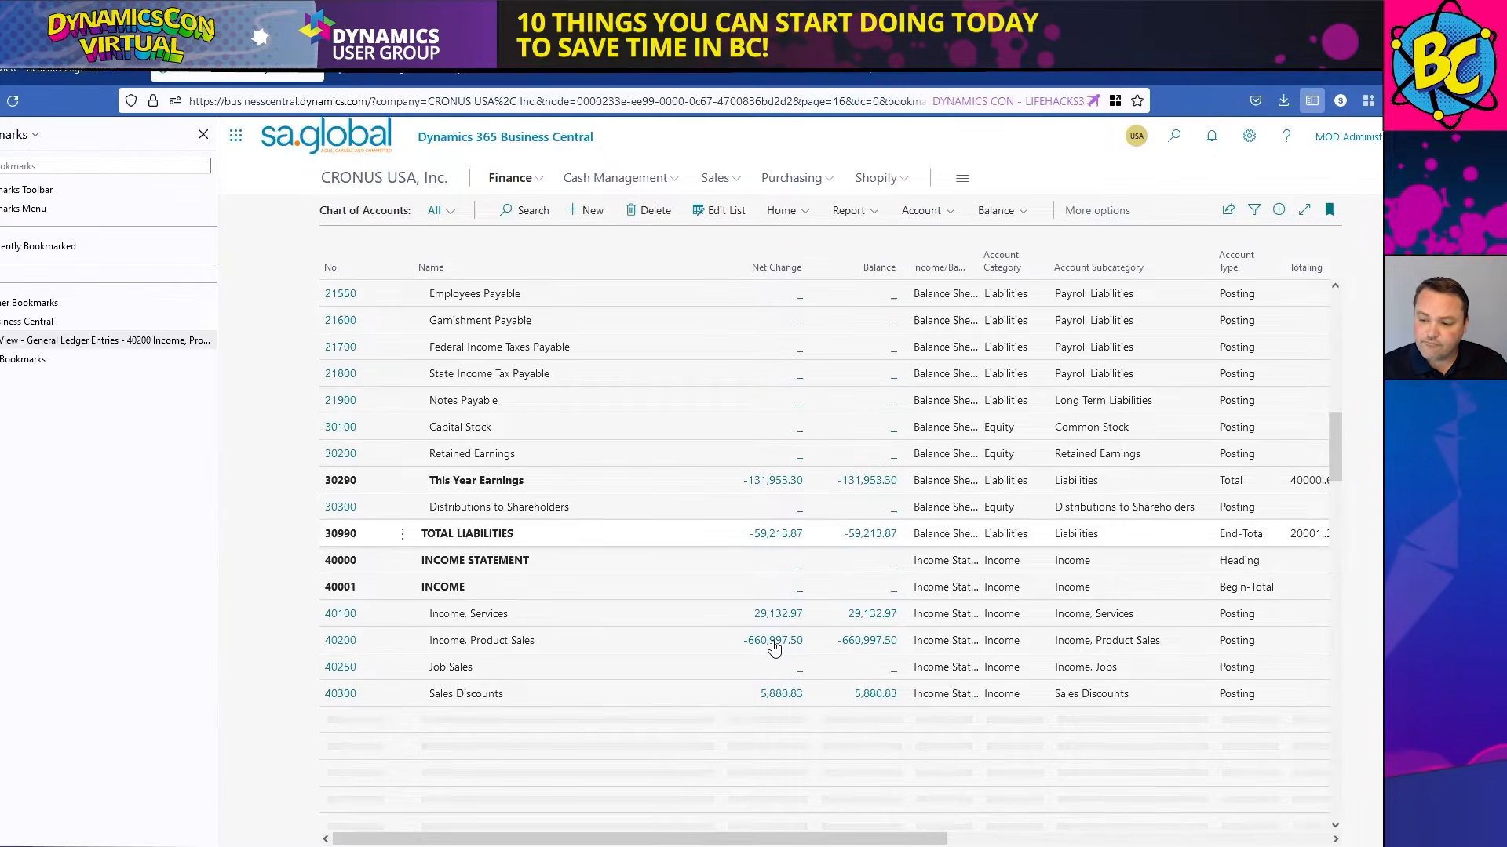
left_click(774, 645)
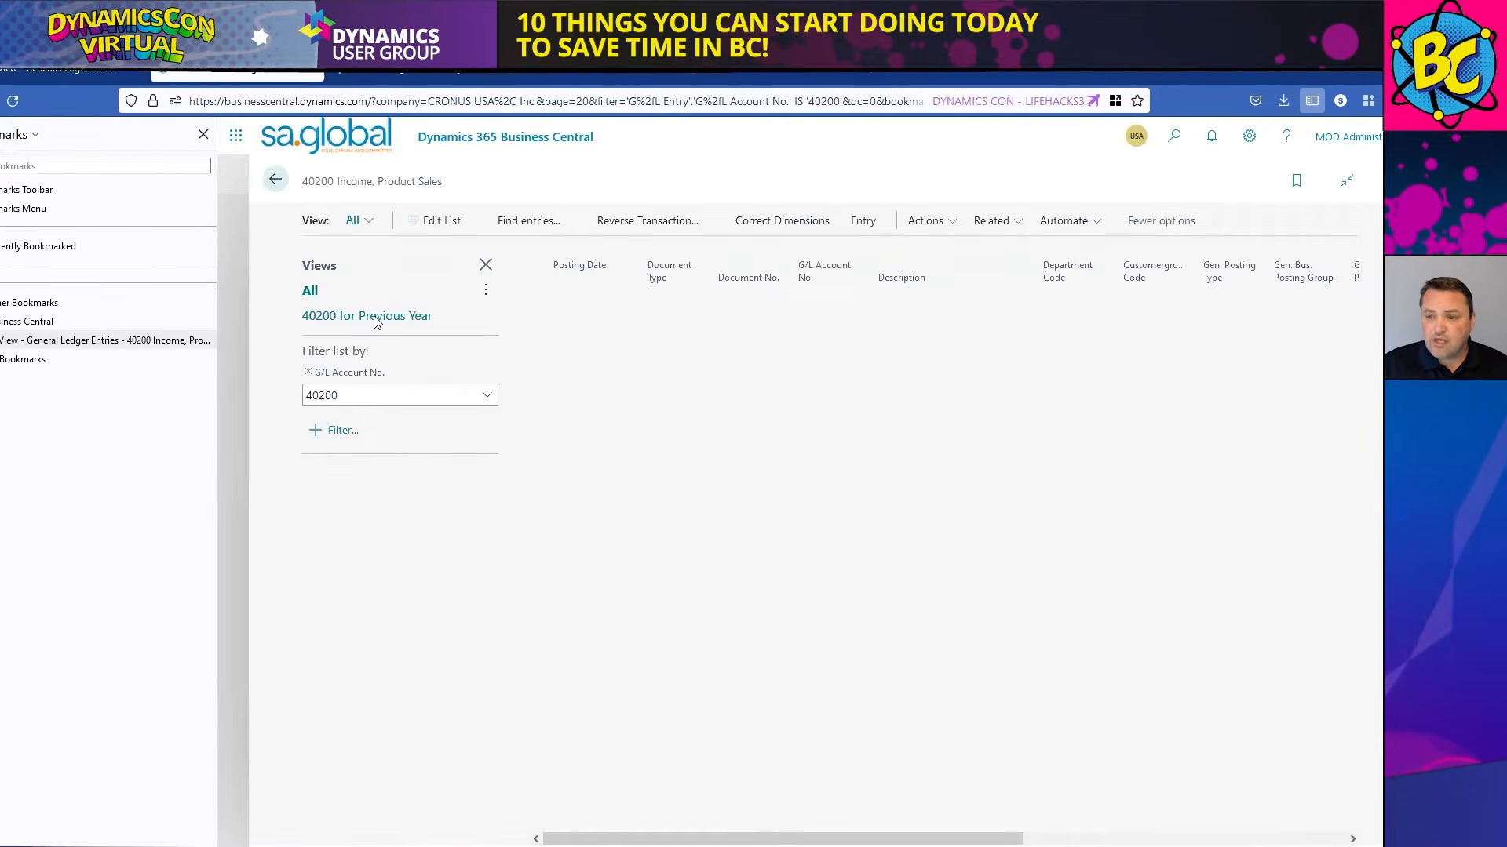
left_click(384, 74)
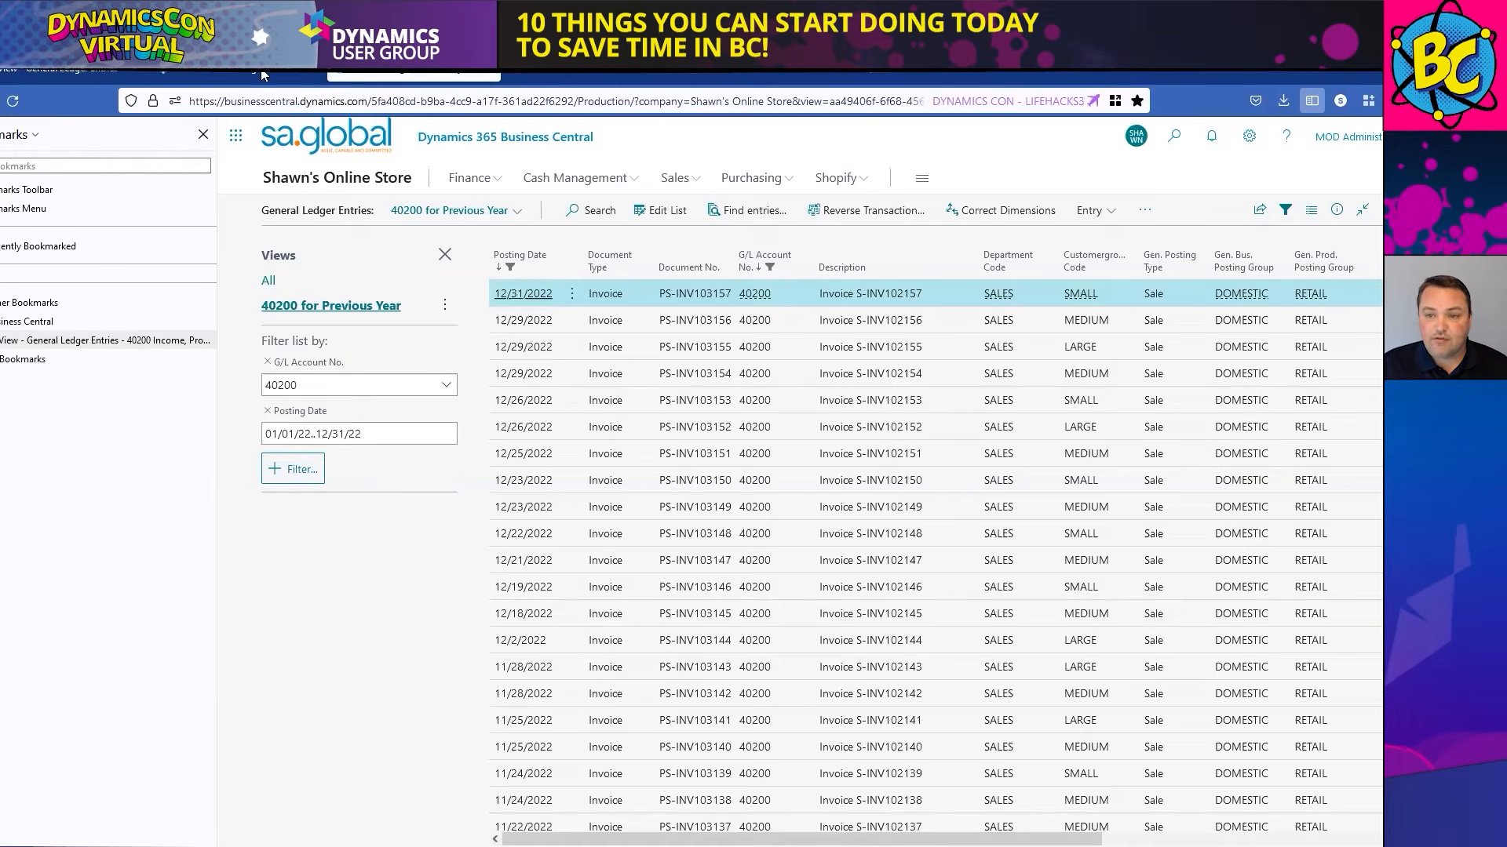
key("ctrl+shift+Tab")
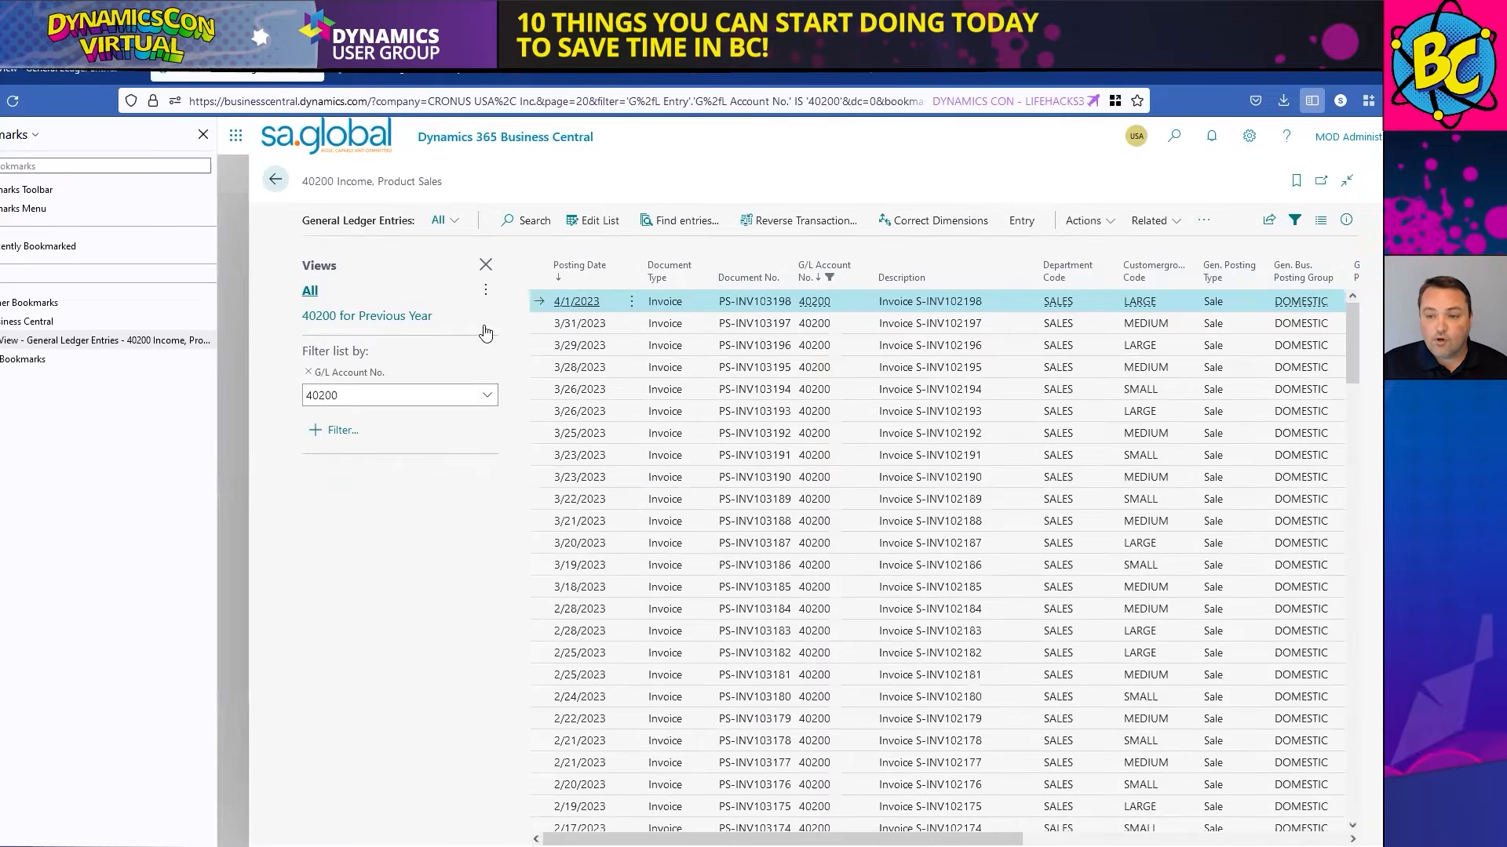
left_click(365, 316)
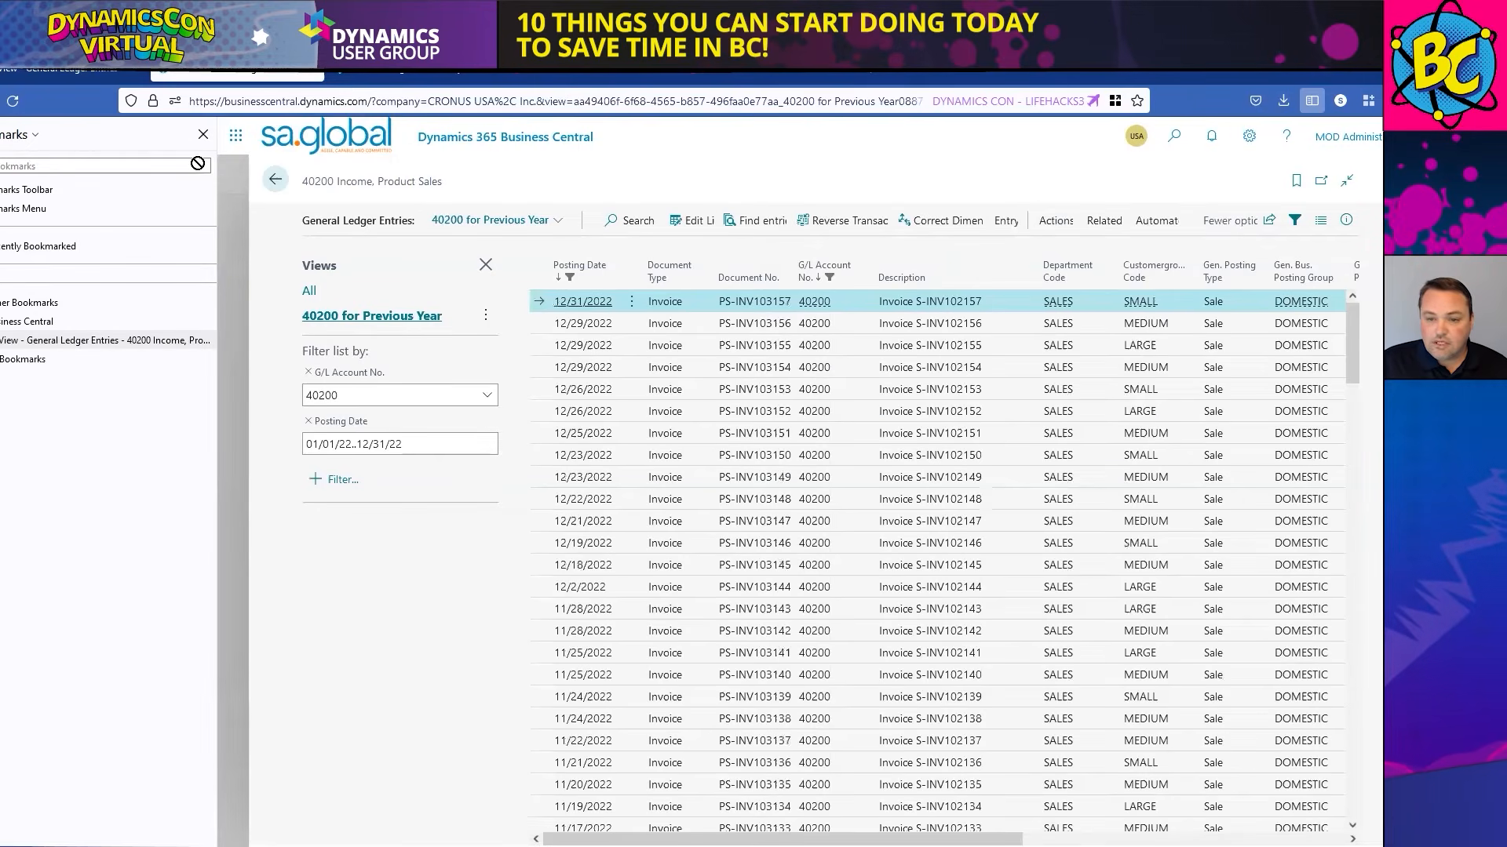
- Bookmark the CRONUS ledger entries view under the Business Central bookmarks and rename the bookmark Cronus - 40200
left_click(589, 101)
left_click_drag(589, 101, 71, 341)
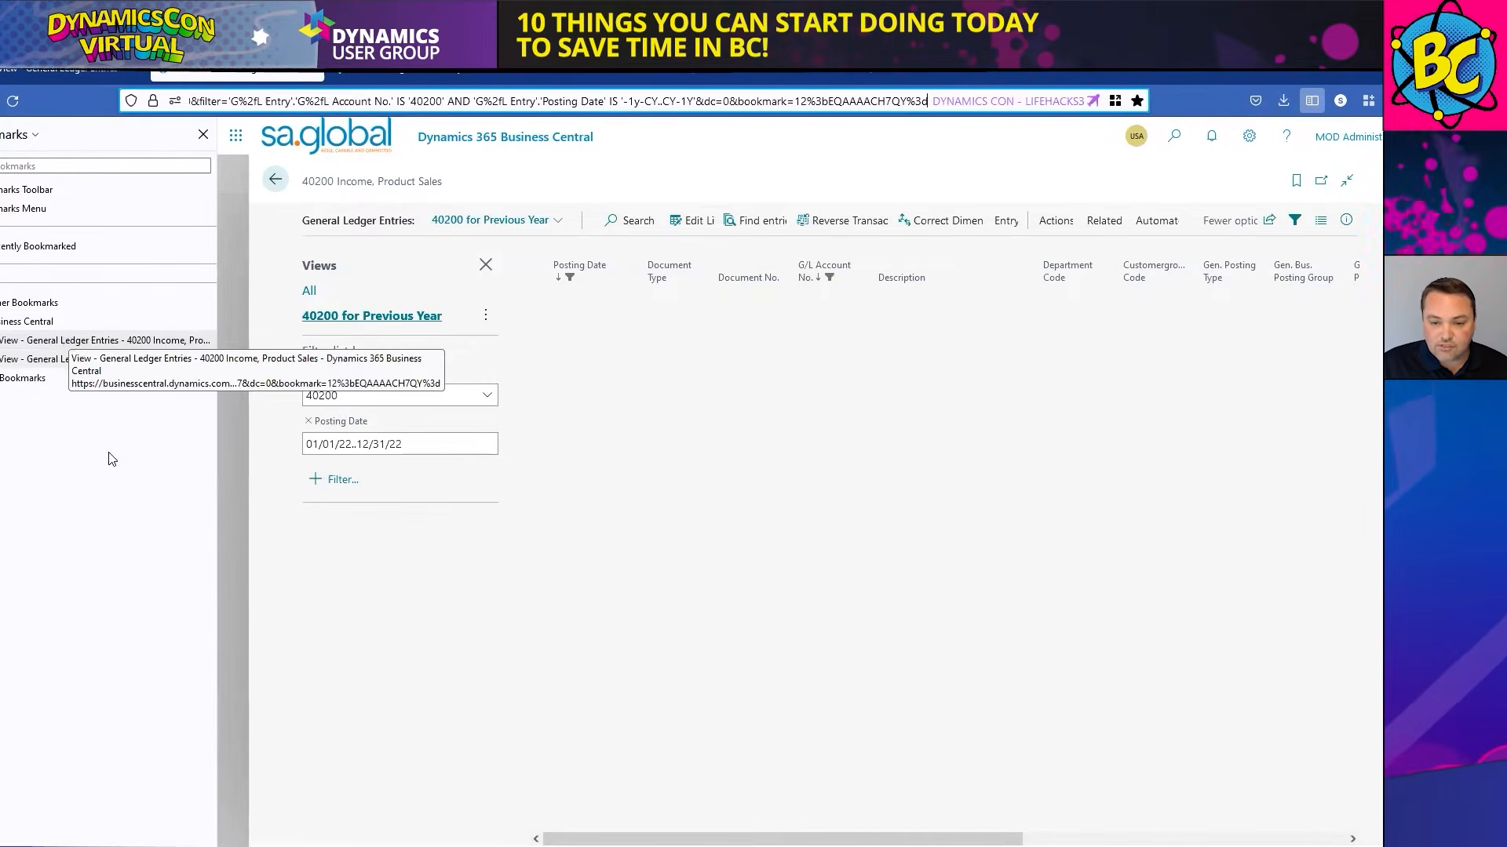
right_click(57, 343)
left_click(100, 454)
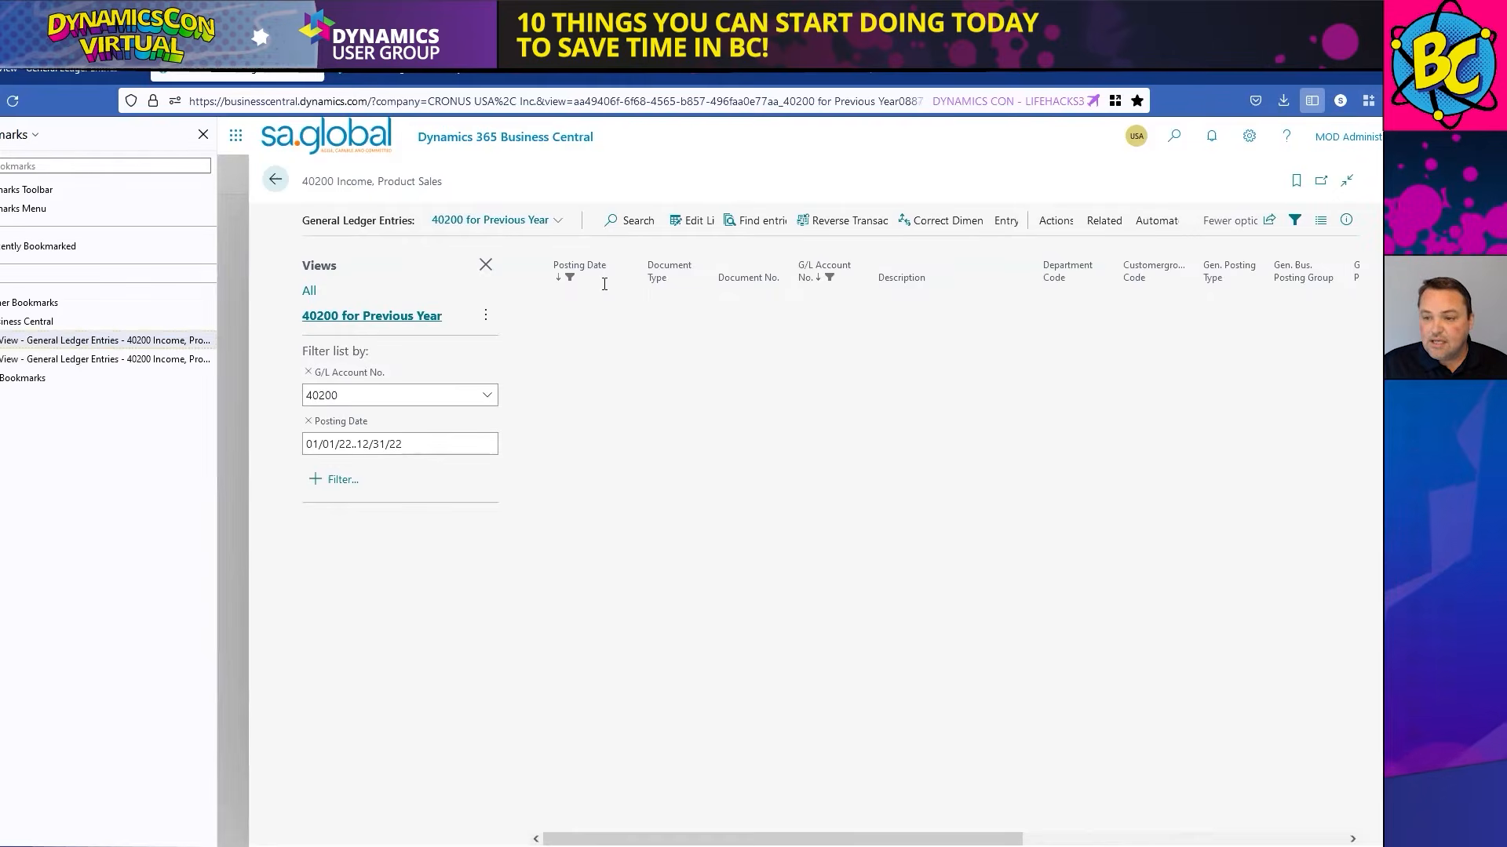
type("Cronus - 4020")
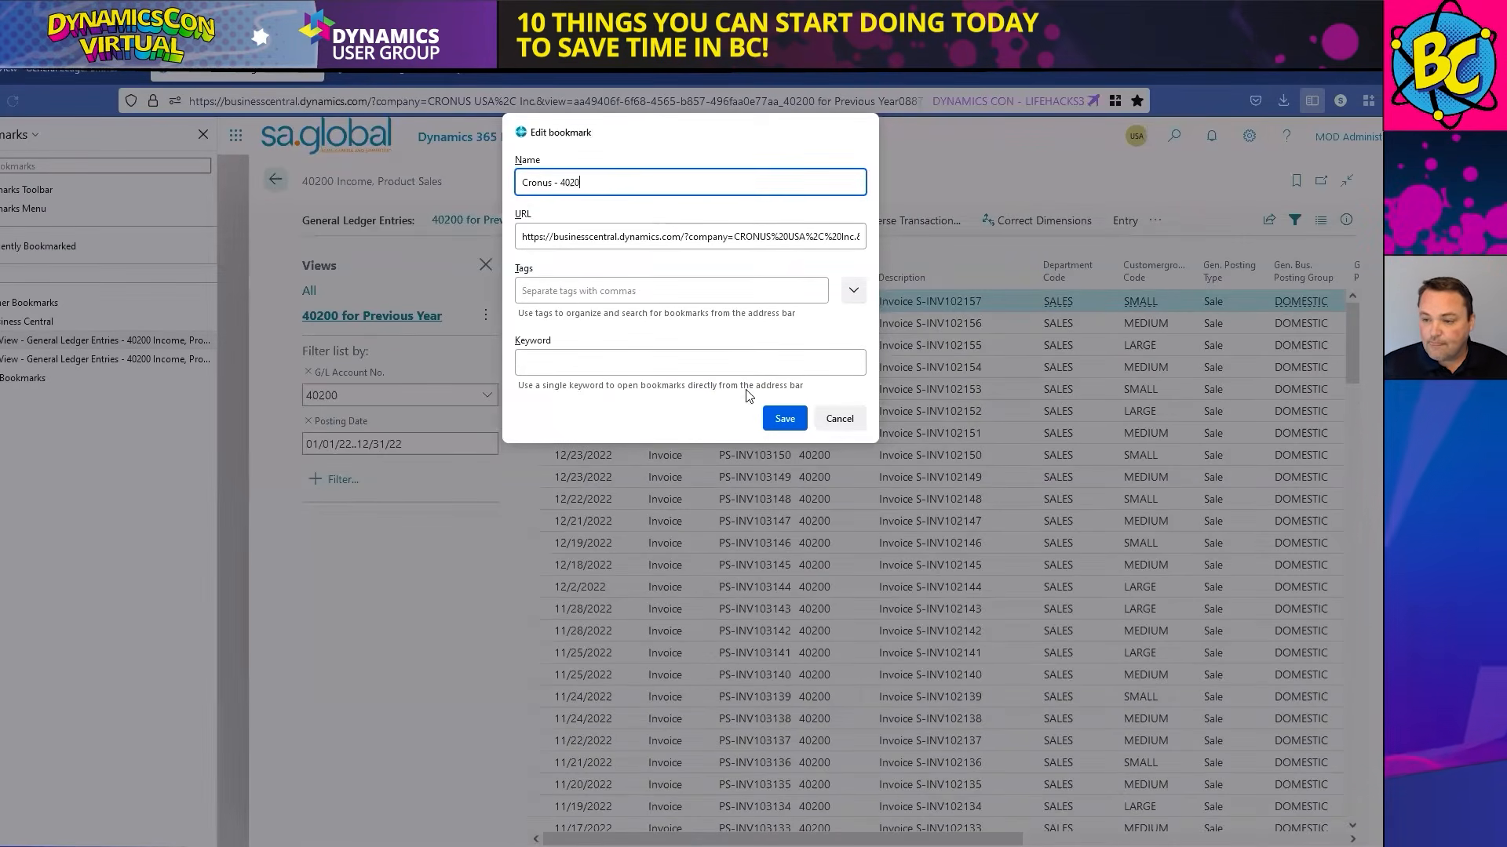
key("Return")
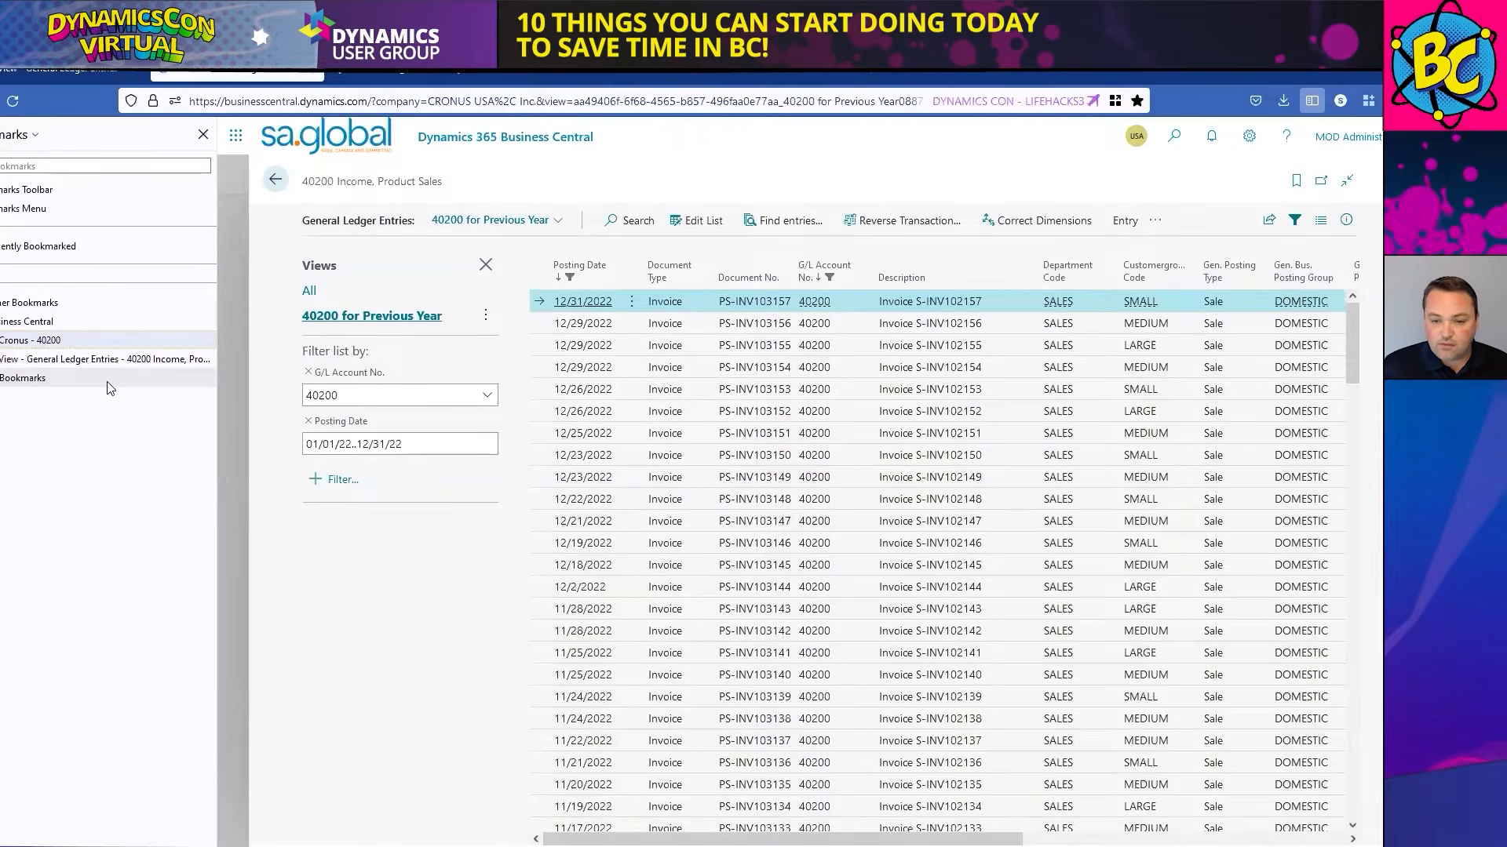
- Rename the other ledger entries bookmark Shawns Online Store - 40200 and switch to the tab showing that company's entries
right_click(80, 365)
left_click(126, 479)
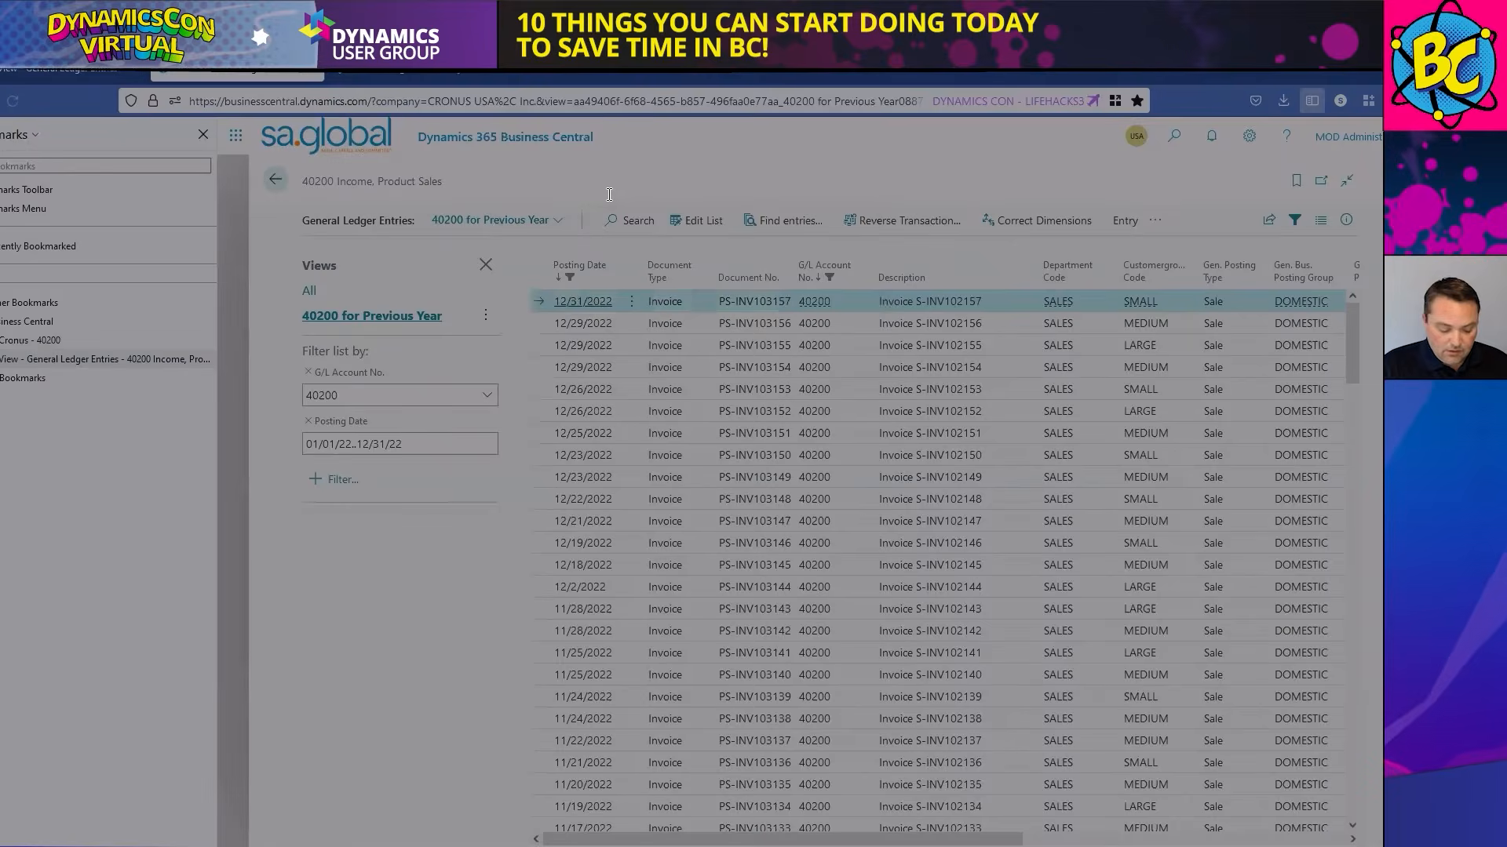
type("Shawn")
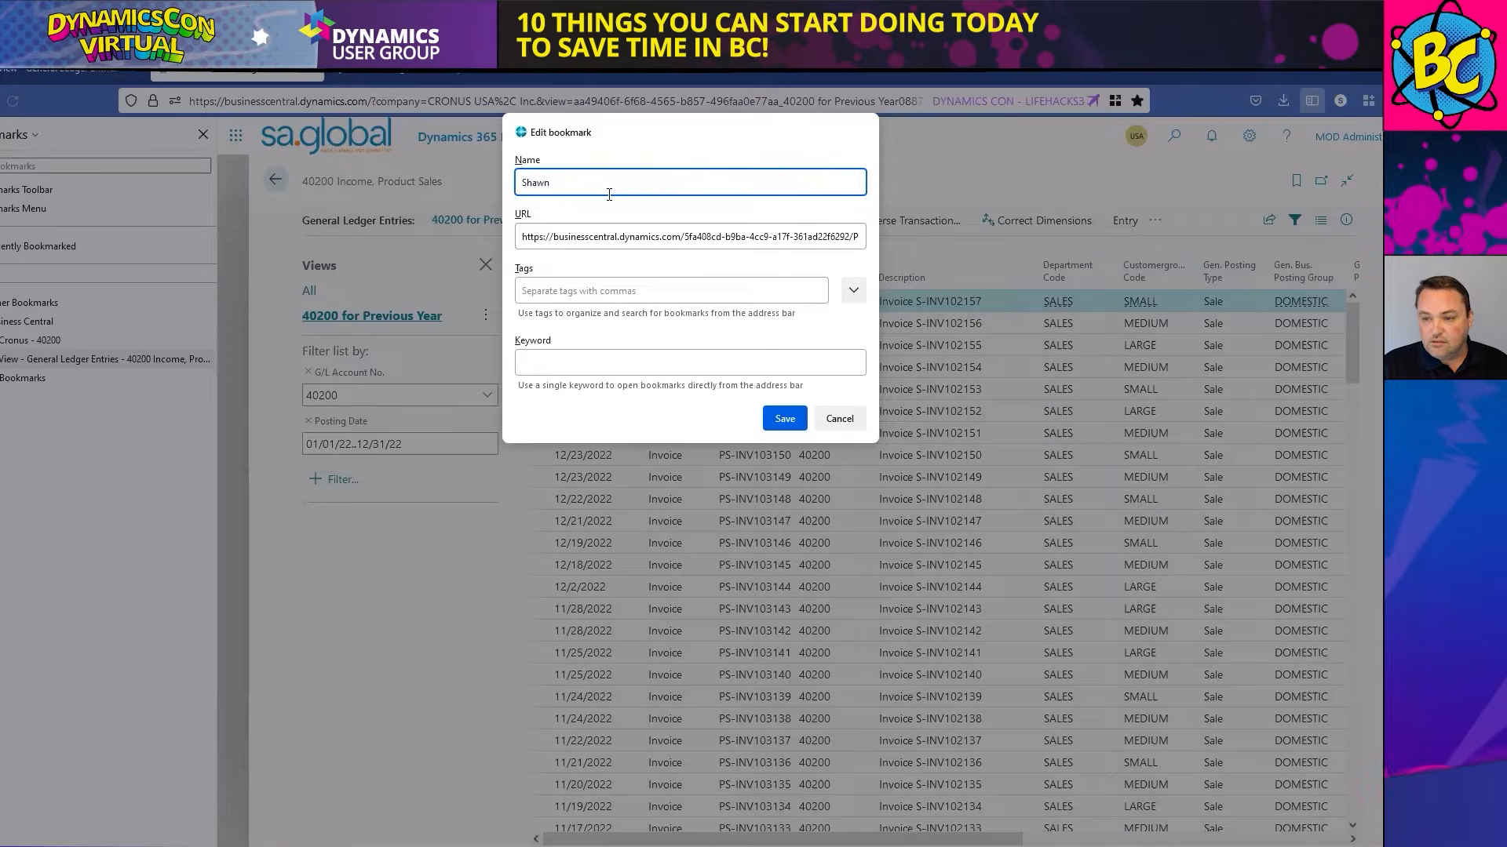
type("s Online Store - 40200")
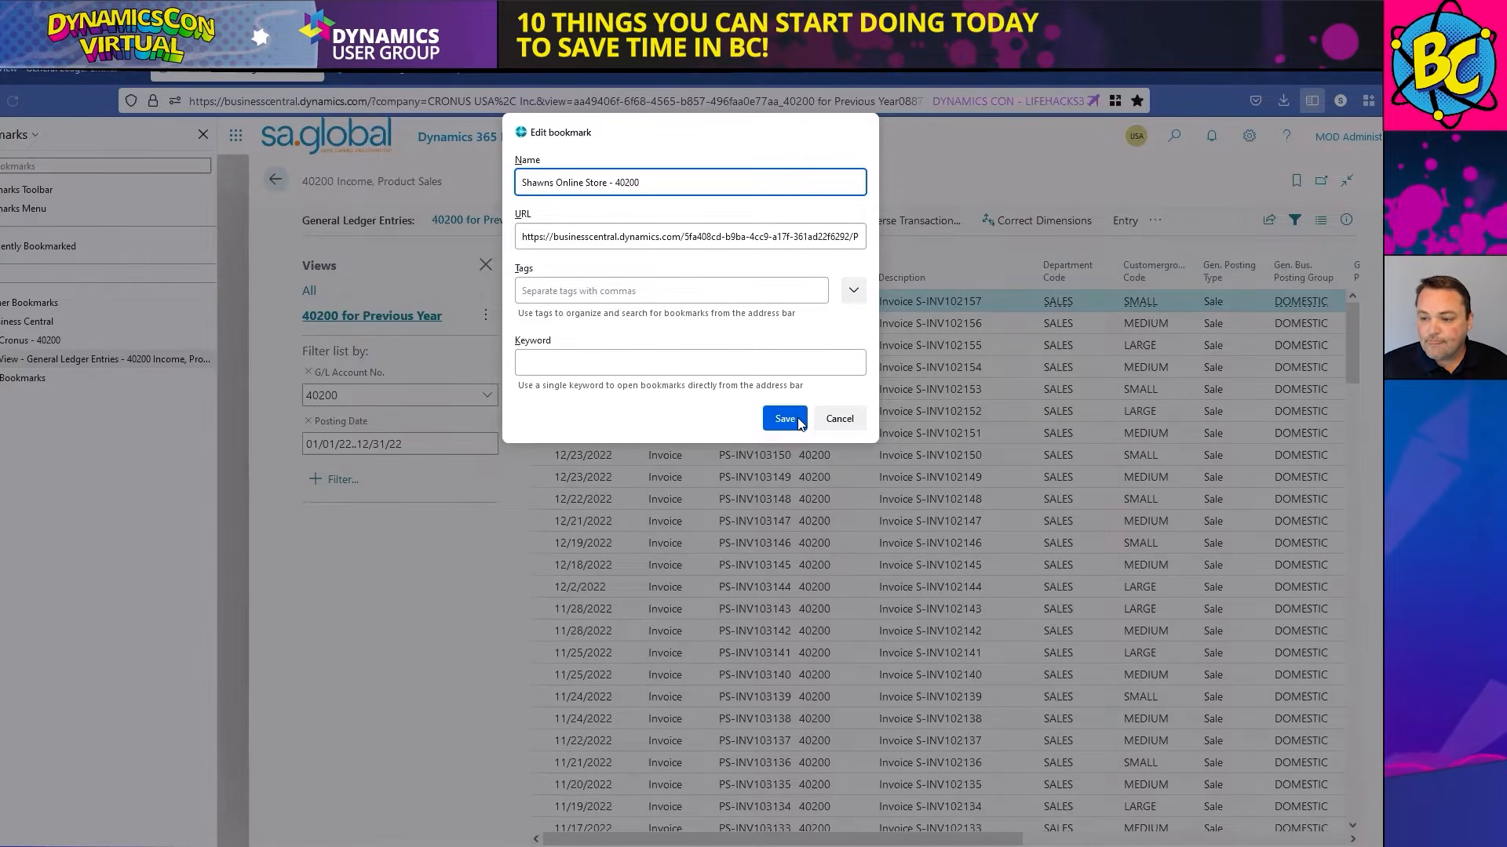
left_click(798, 421)
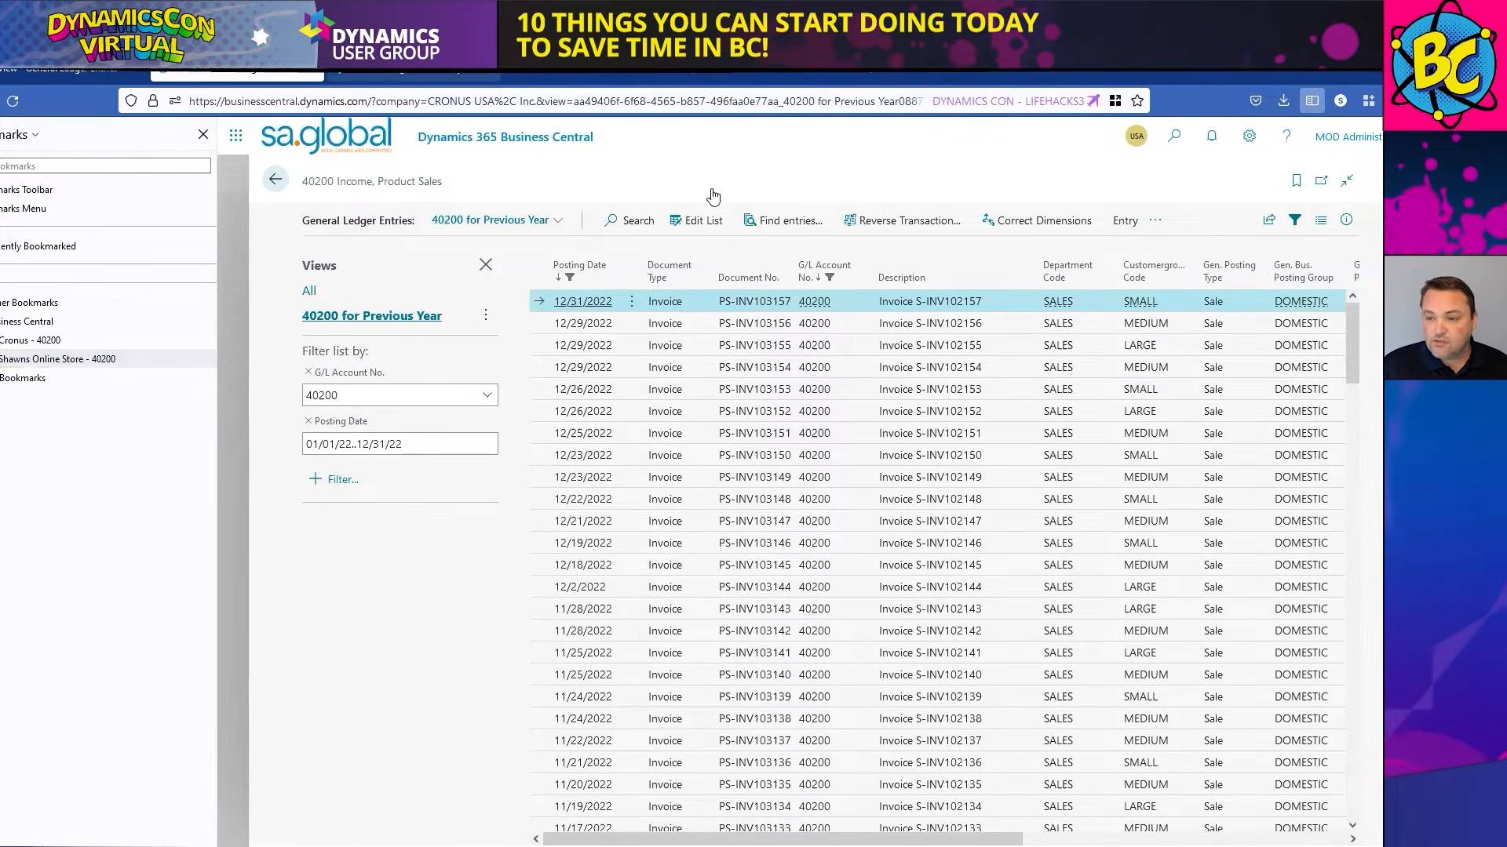
key("ctrl+Tab")
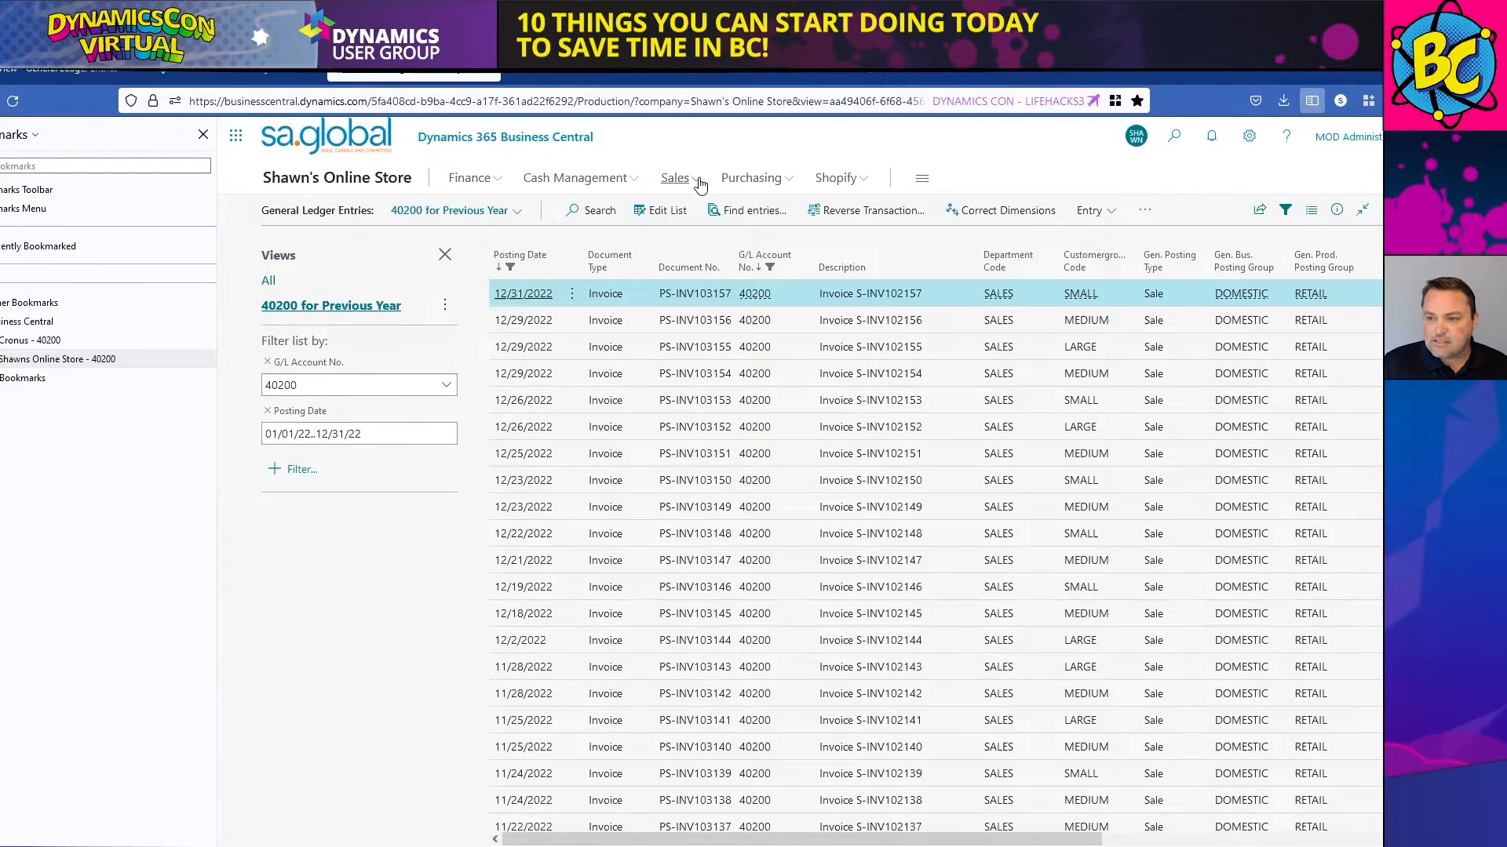
- Open the Vendors list in Shawn's Online Store, show its filter pane, and switch to the presentation
left_click(697, 181)
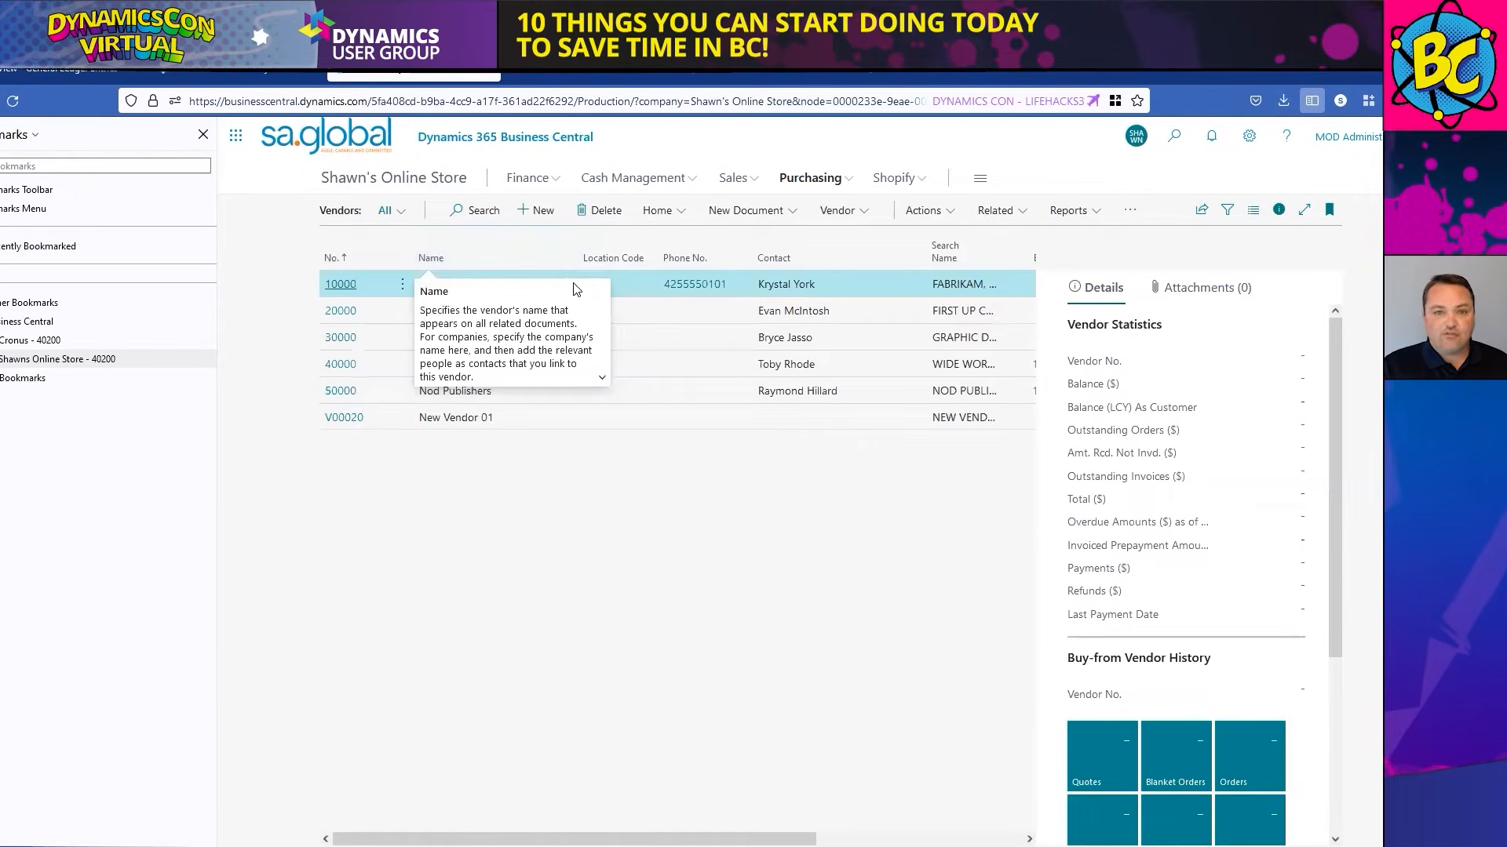
left_click(602, 377)
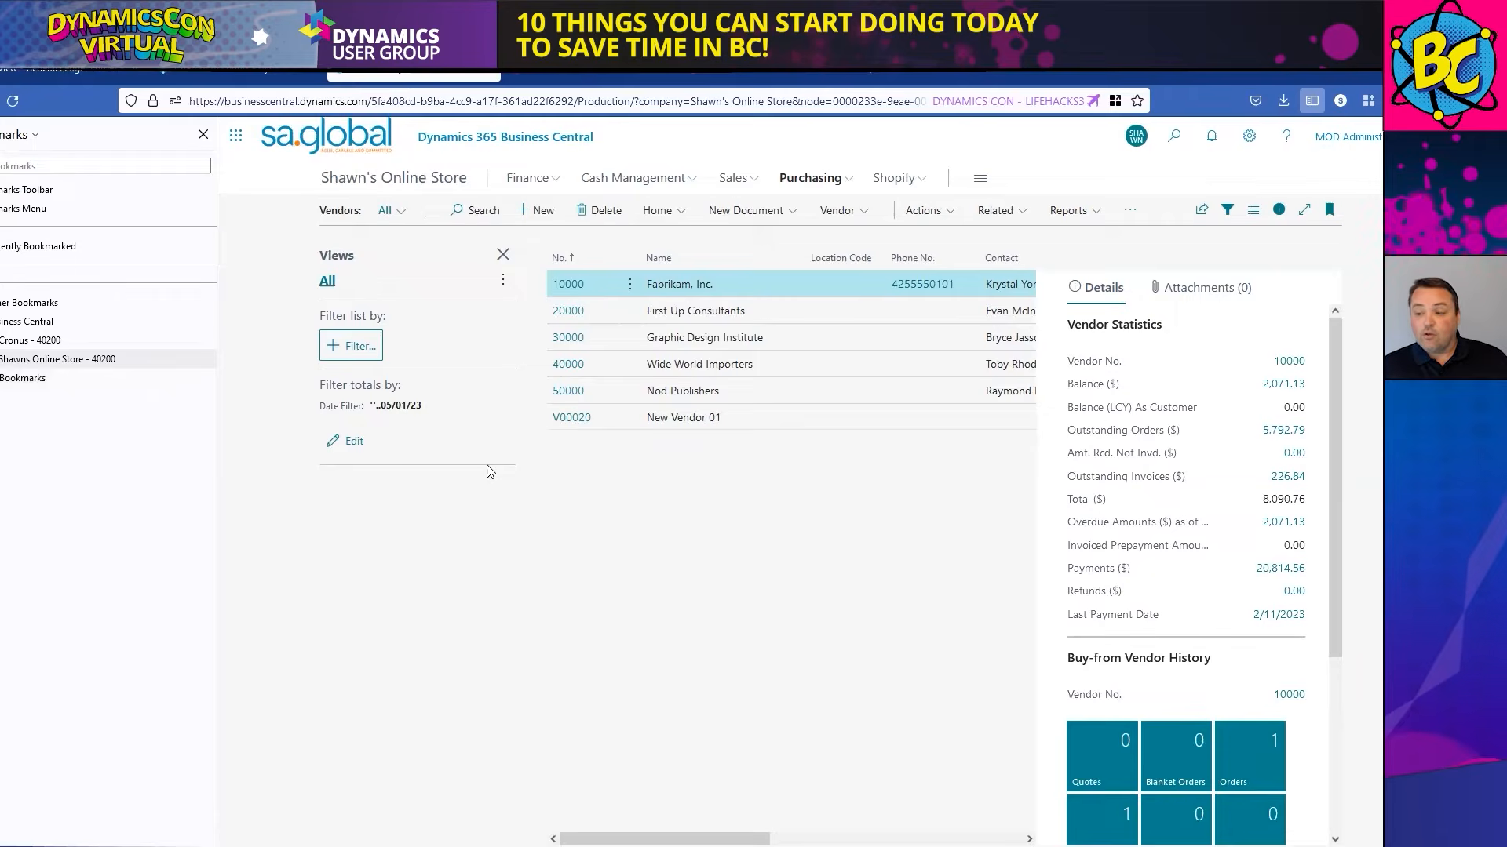
key("alt+Tab")
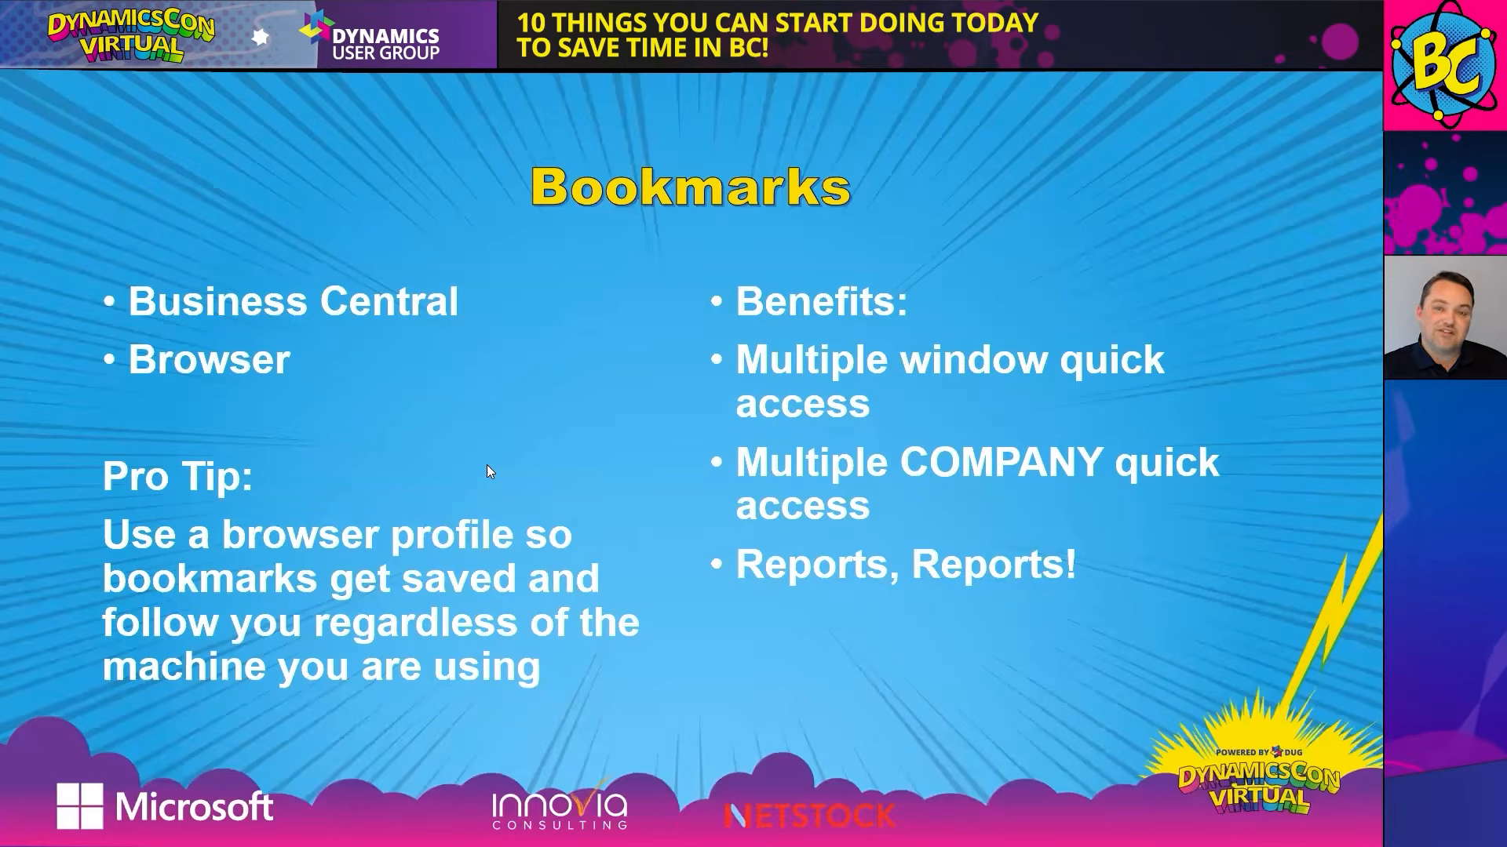
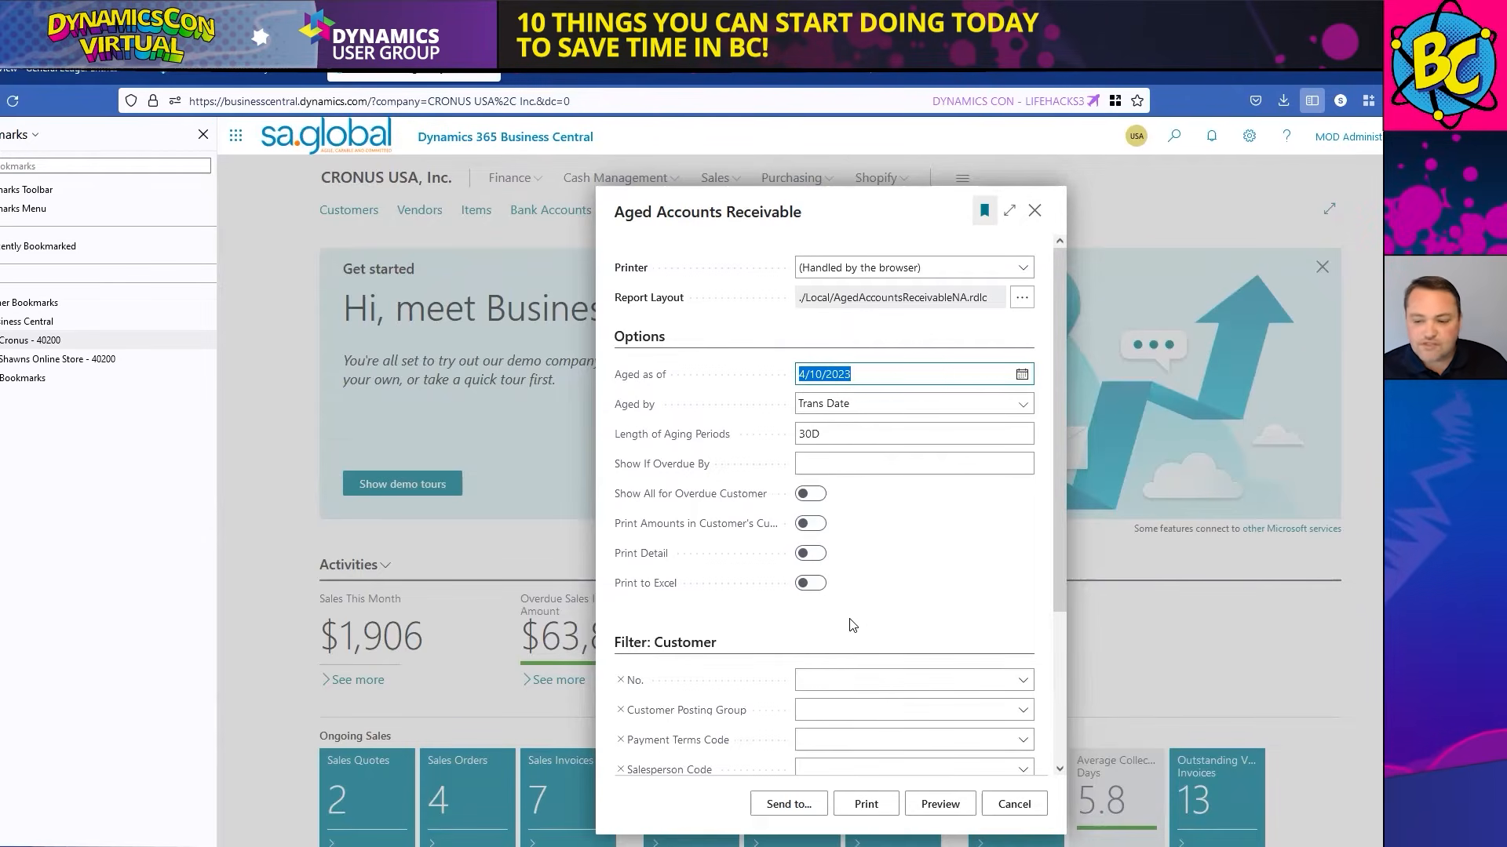
- Choose to send the Aged Accounts Receivable report to a schedule instead of a file
left_click(789, 804)
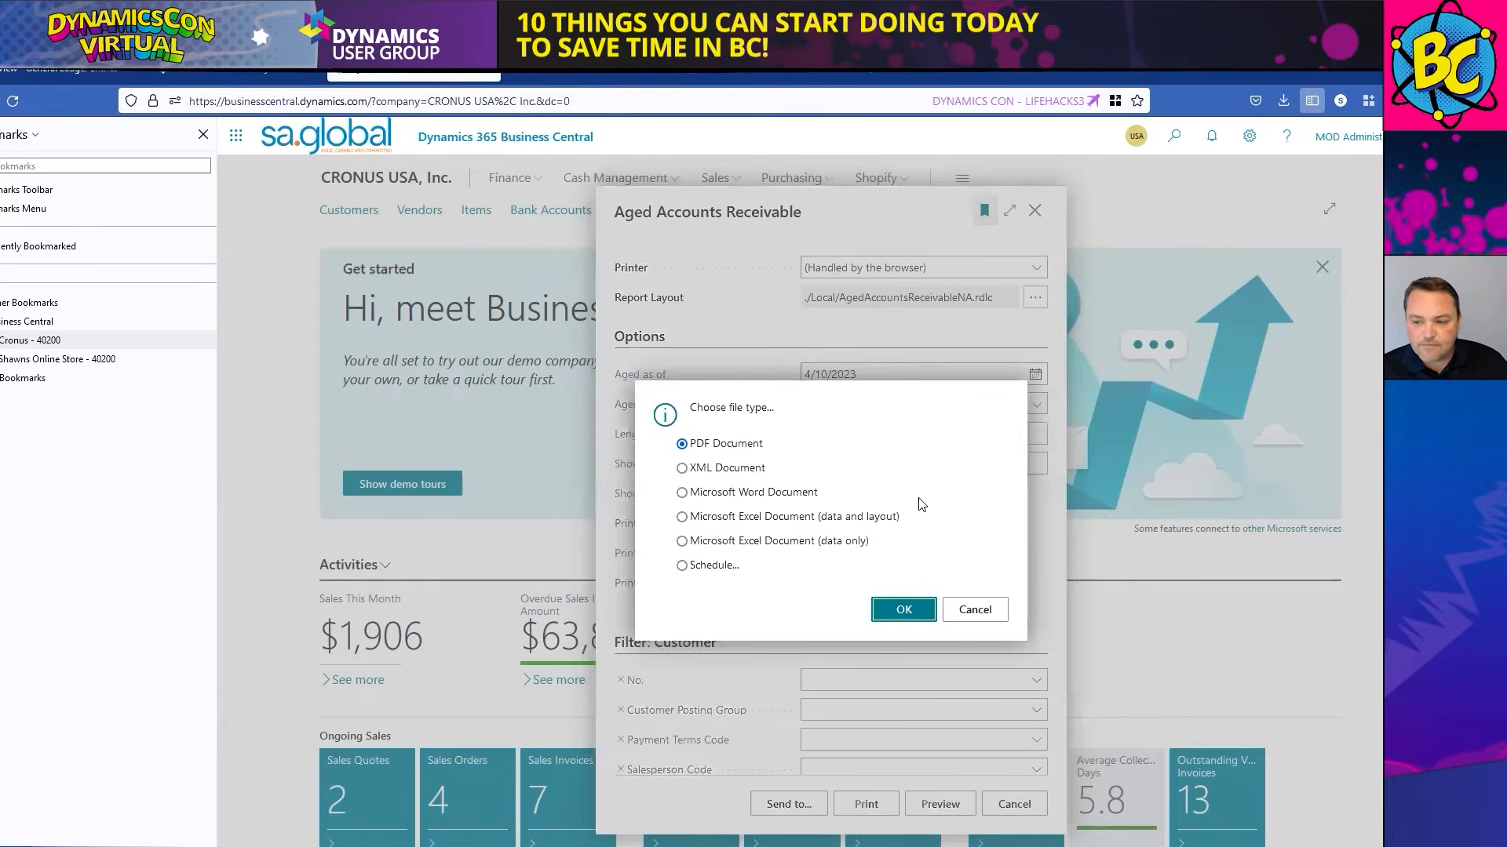
left_click(723, 567)
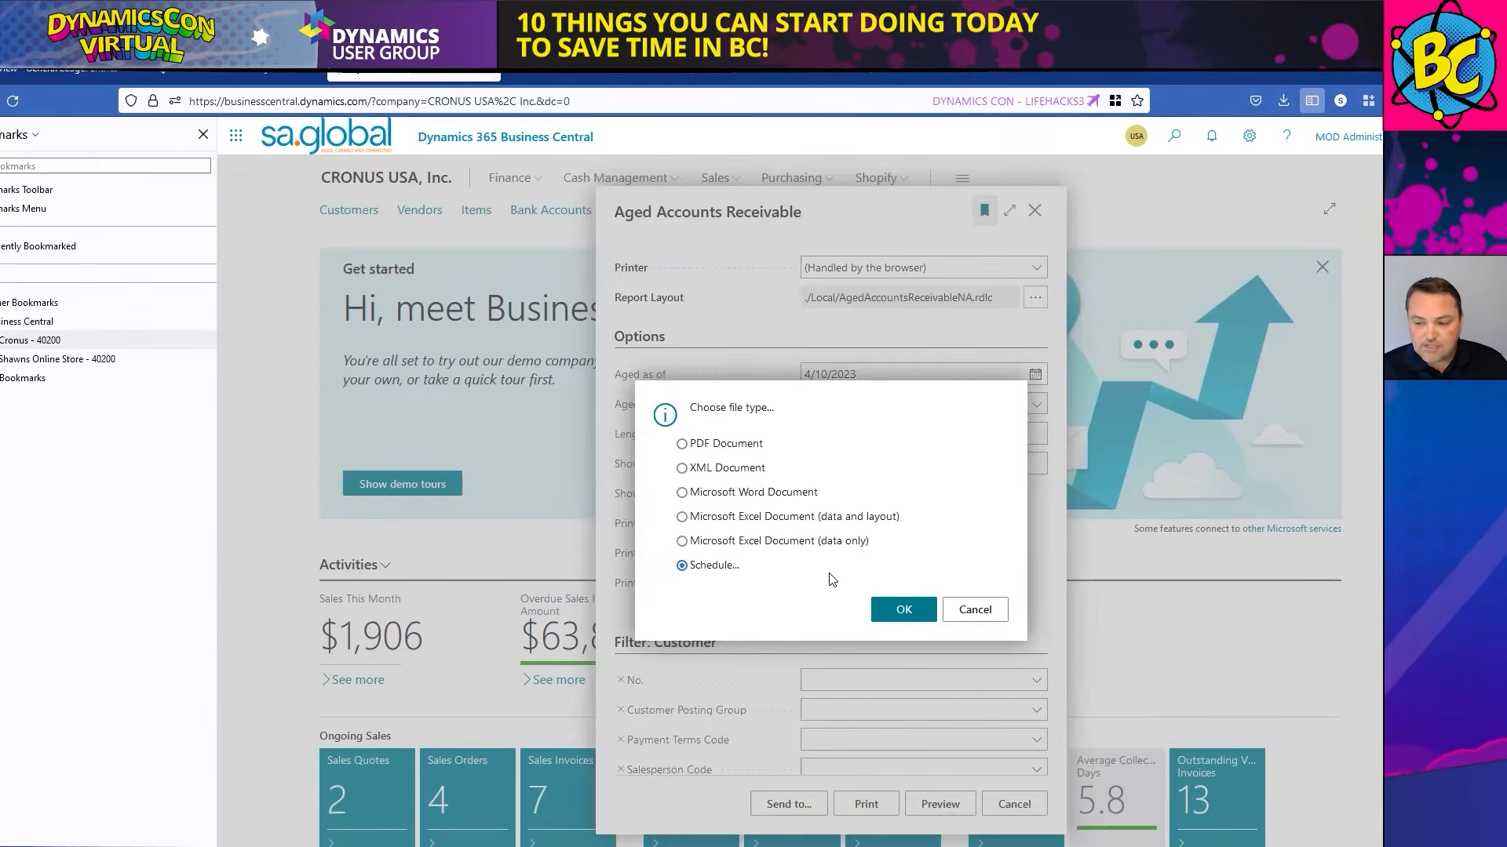
left_click(915, 603)
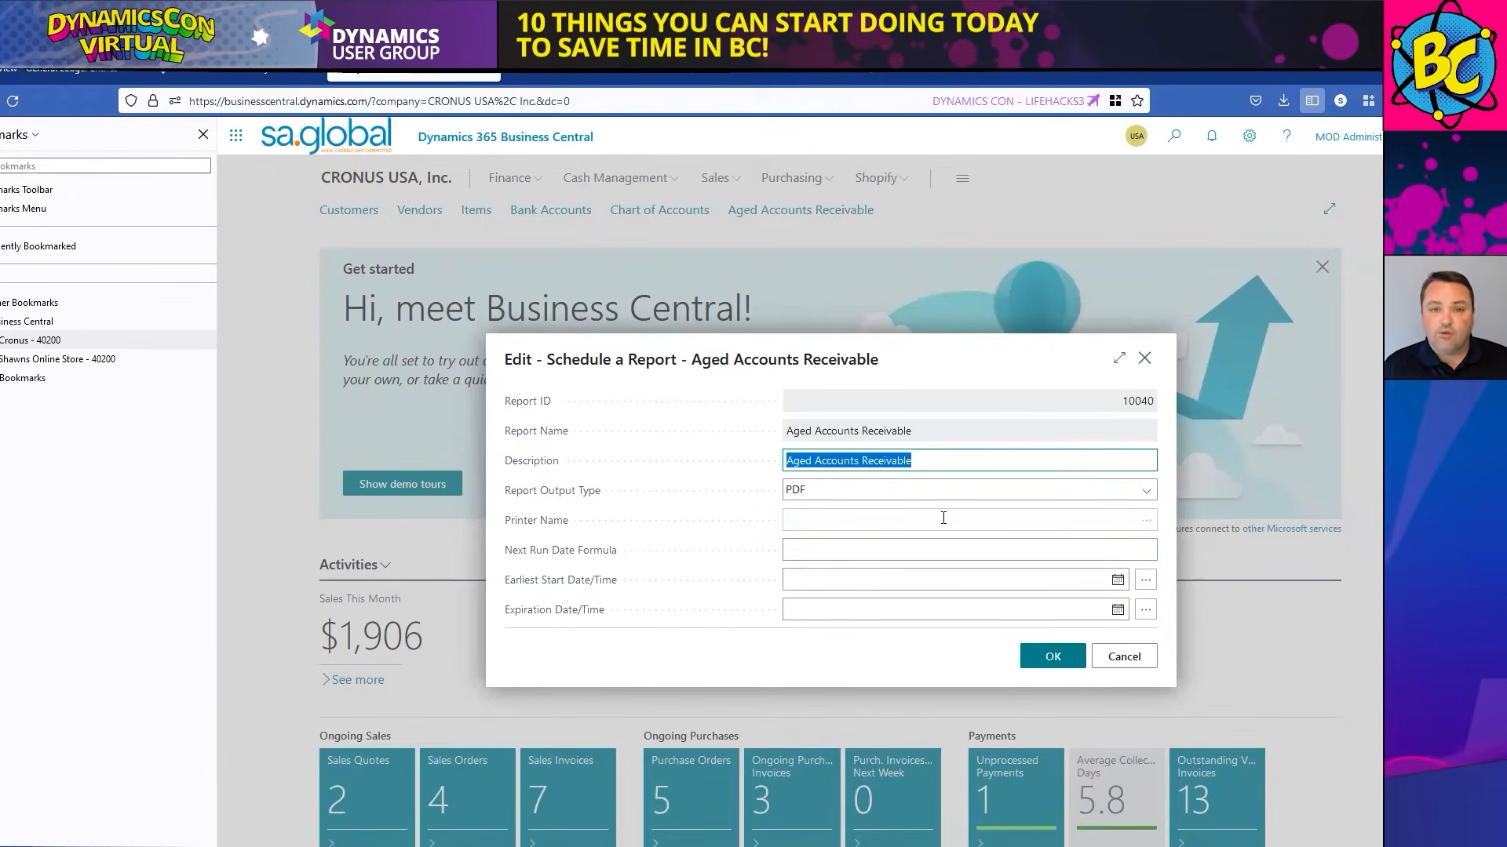
- Schedule the Aged Accounts Receivable report with PDF output, leaving the next run date formula and earliest start date/time blank
left_click(933, 493)
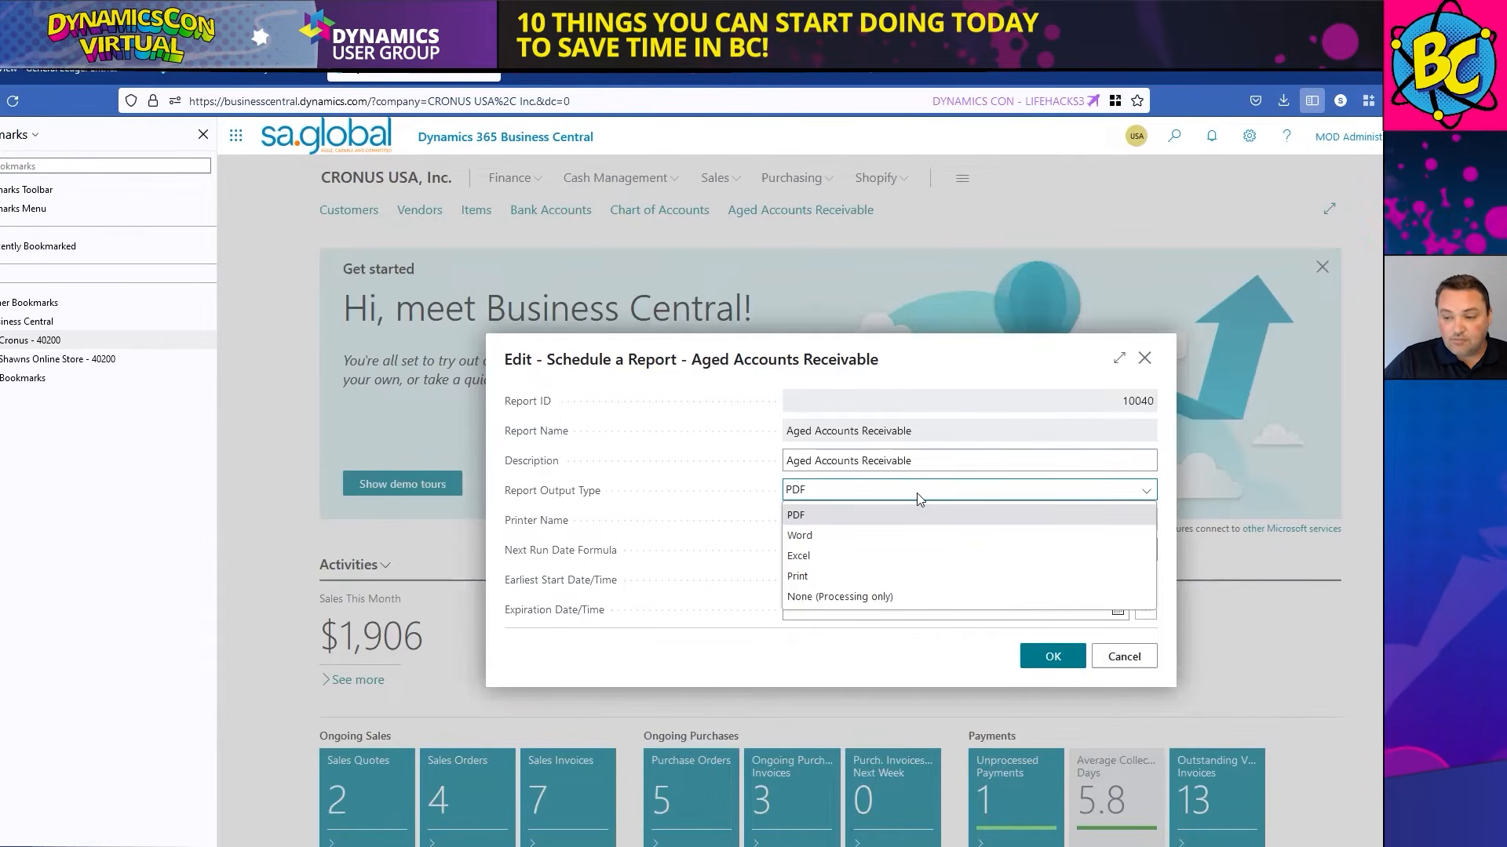
left_click(757, 506)
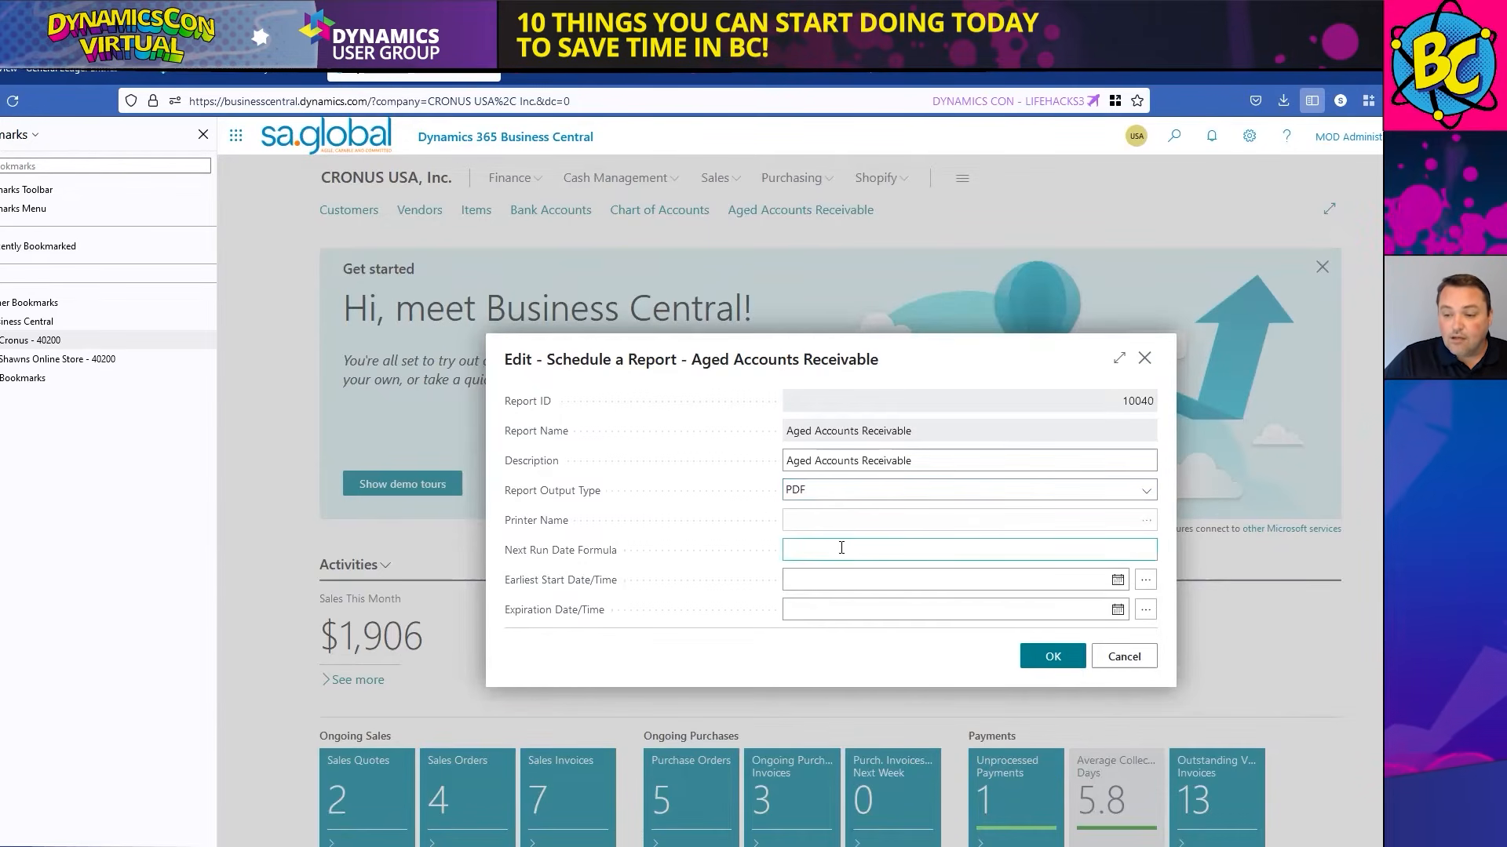
left_click(913, 574)
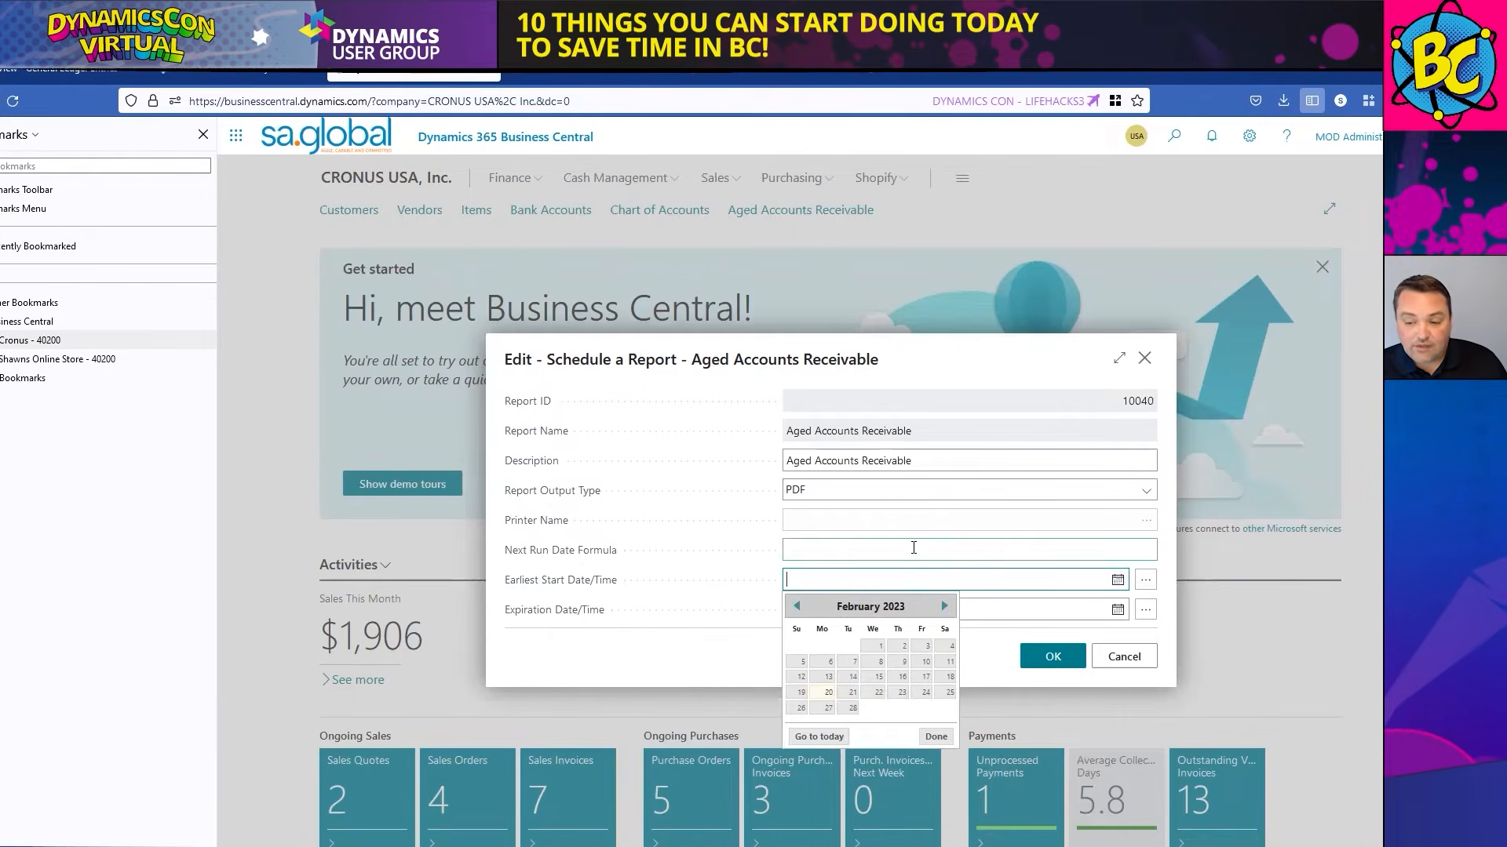
left_click(914, 548)
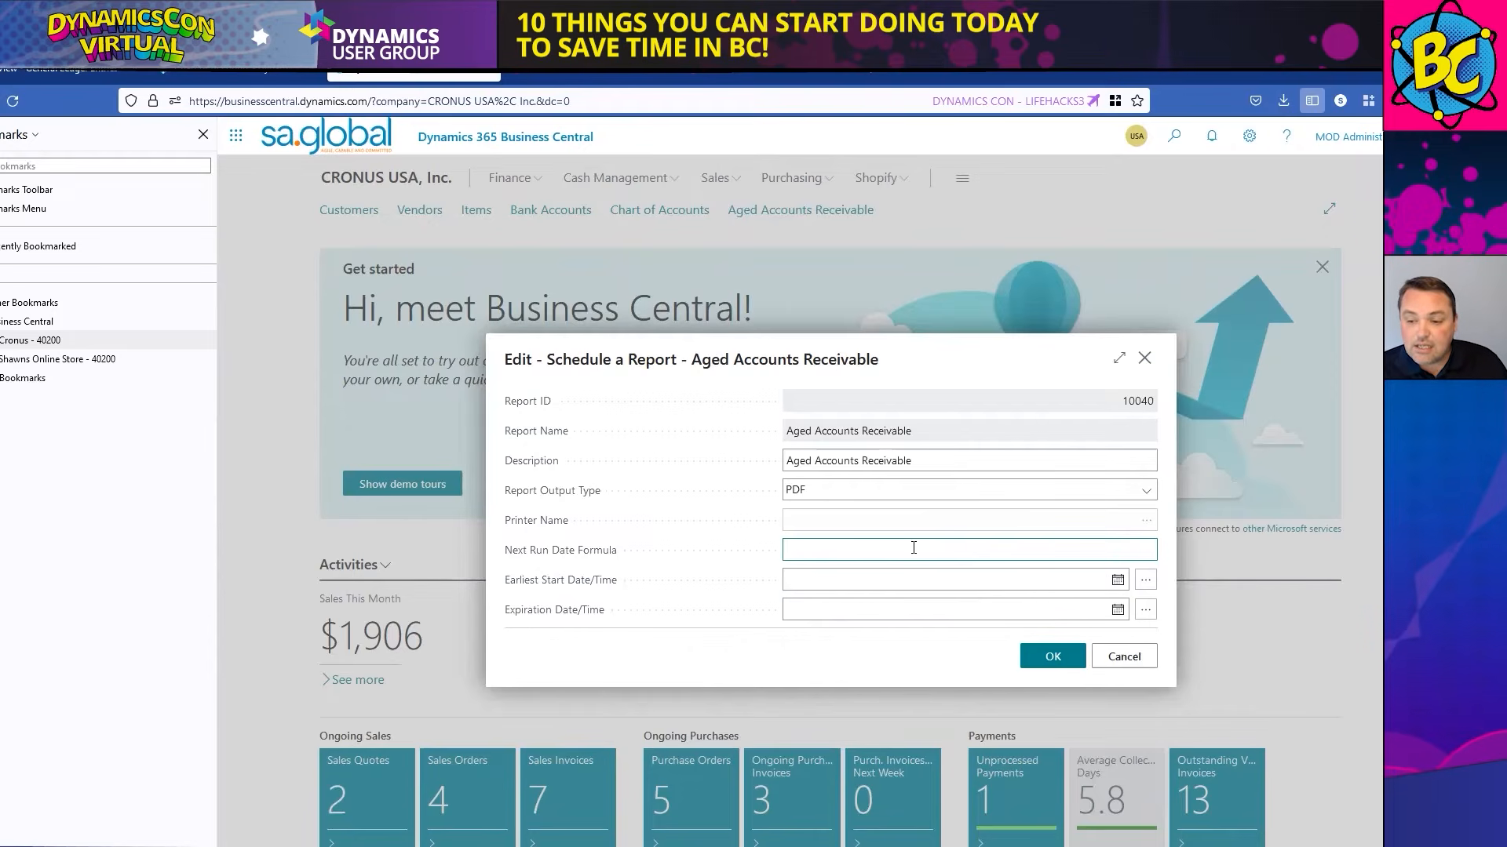
left_click(903, 579)
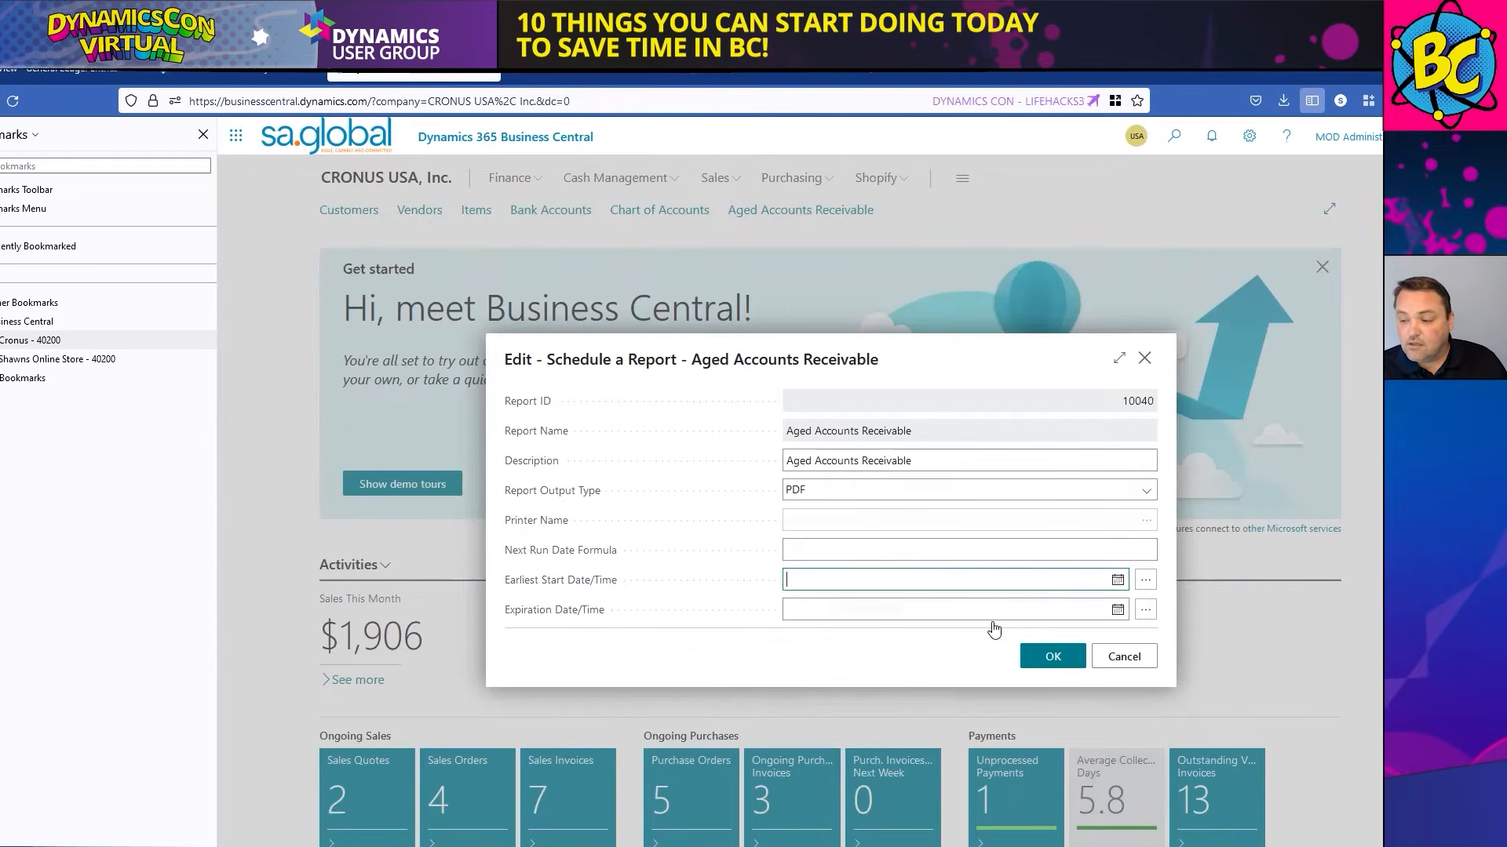
left_click(1052, 664)
left_click(1052, 664)
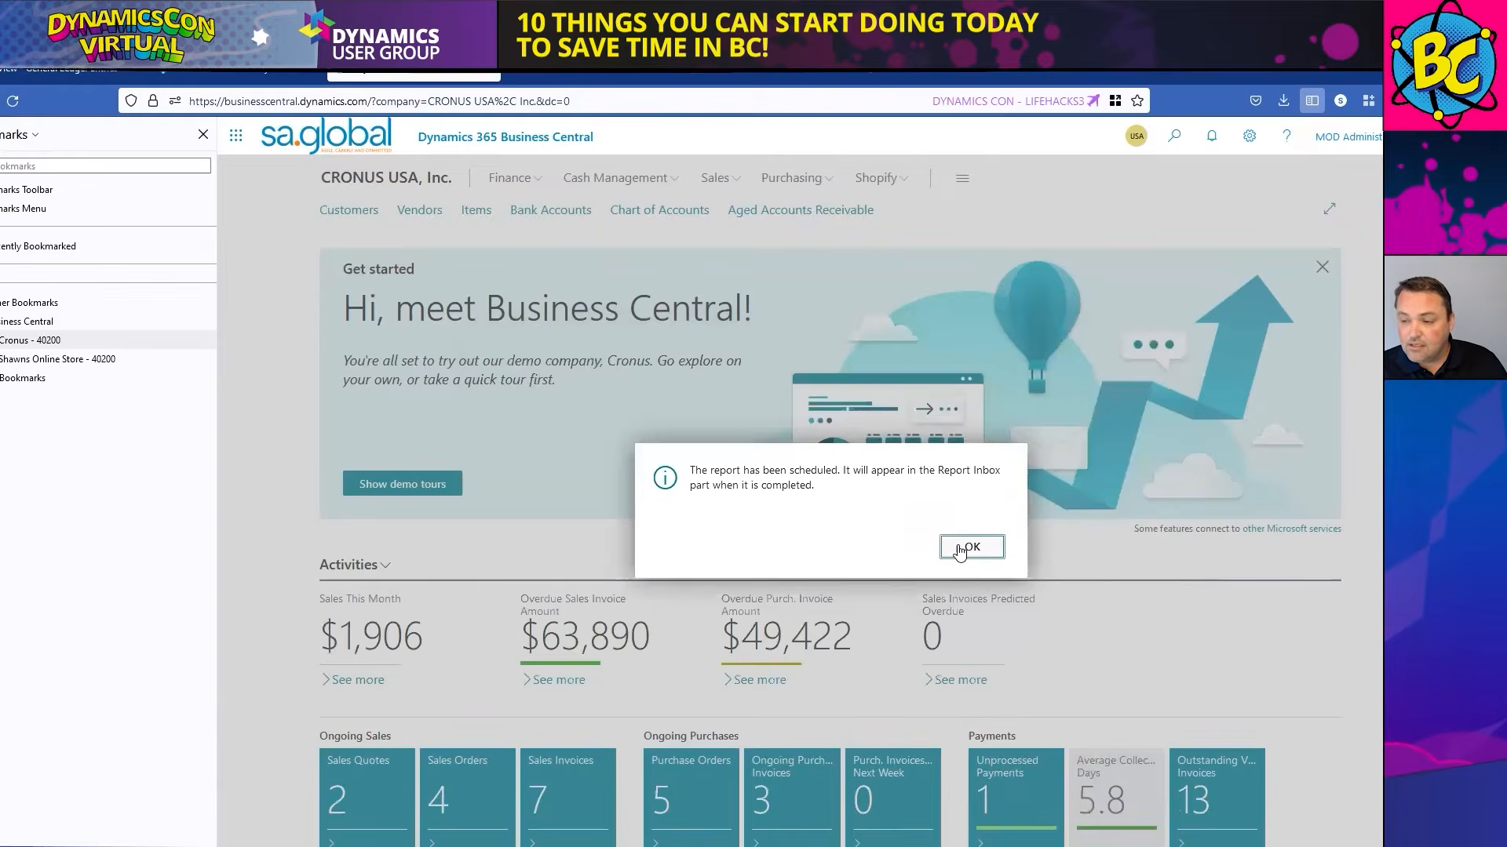
left_click(981, 547)
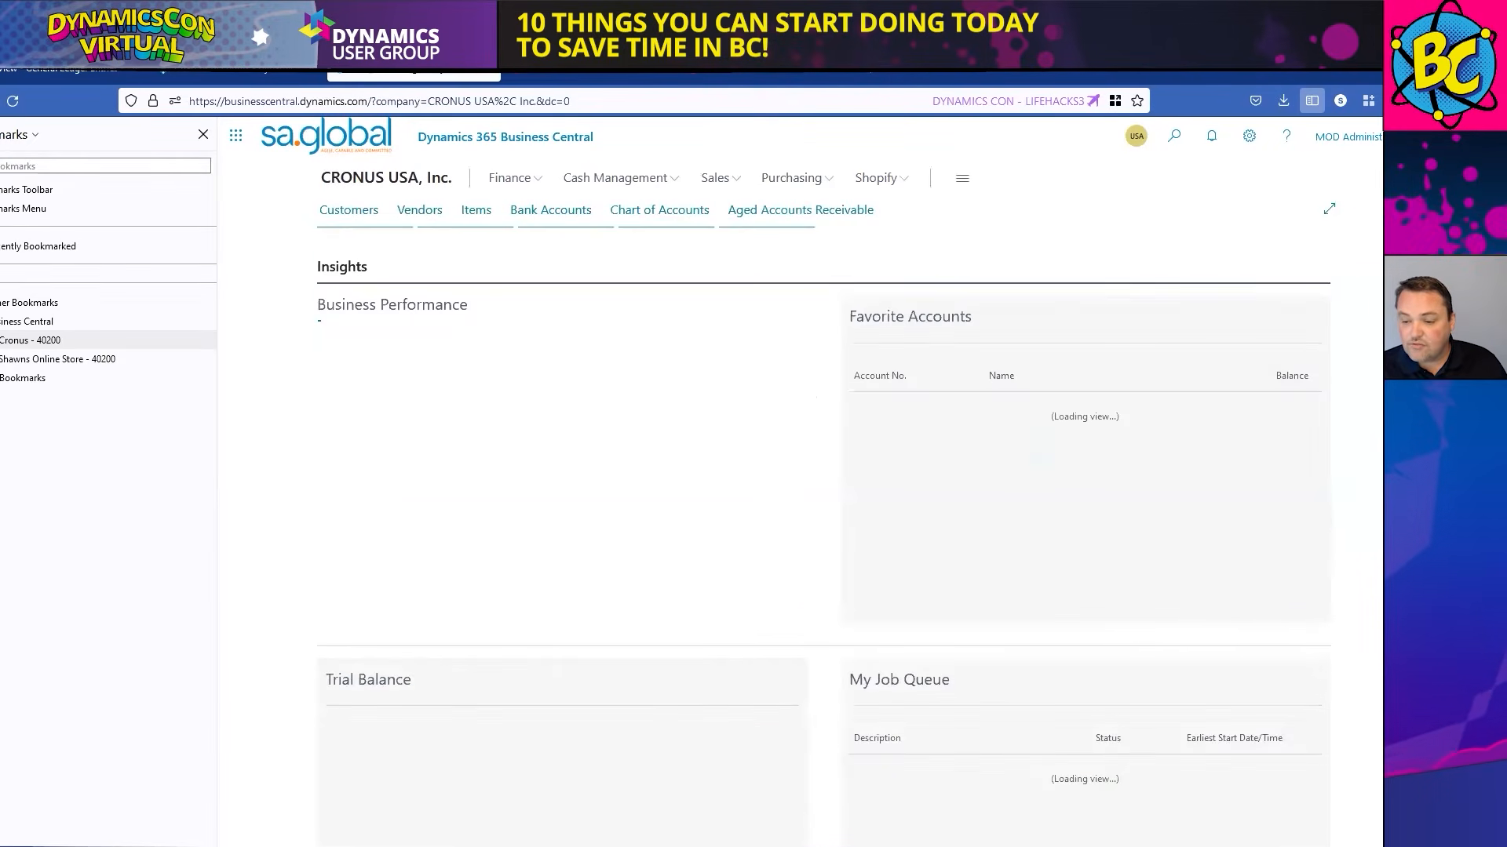
- Open the Aged Accounts Receivable PDF from the Report Inbox on the home page and dismiss the downloads list
scroll(824, 534, "down", 2)
scroll(760, 720, "down", 4)
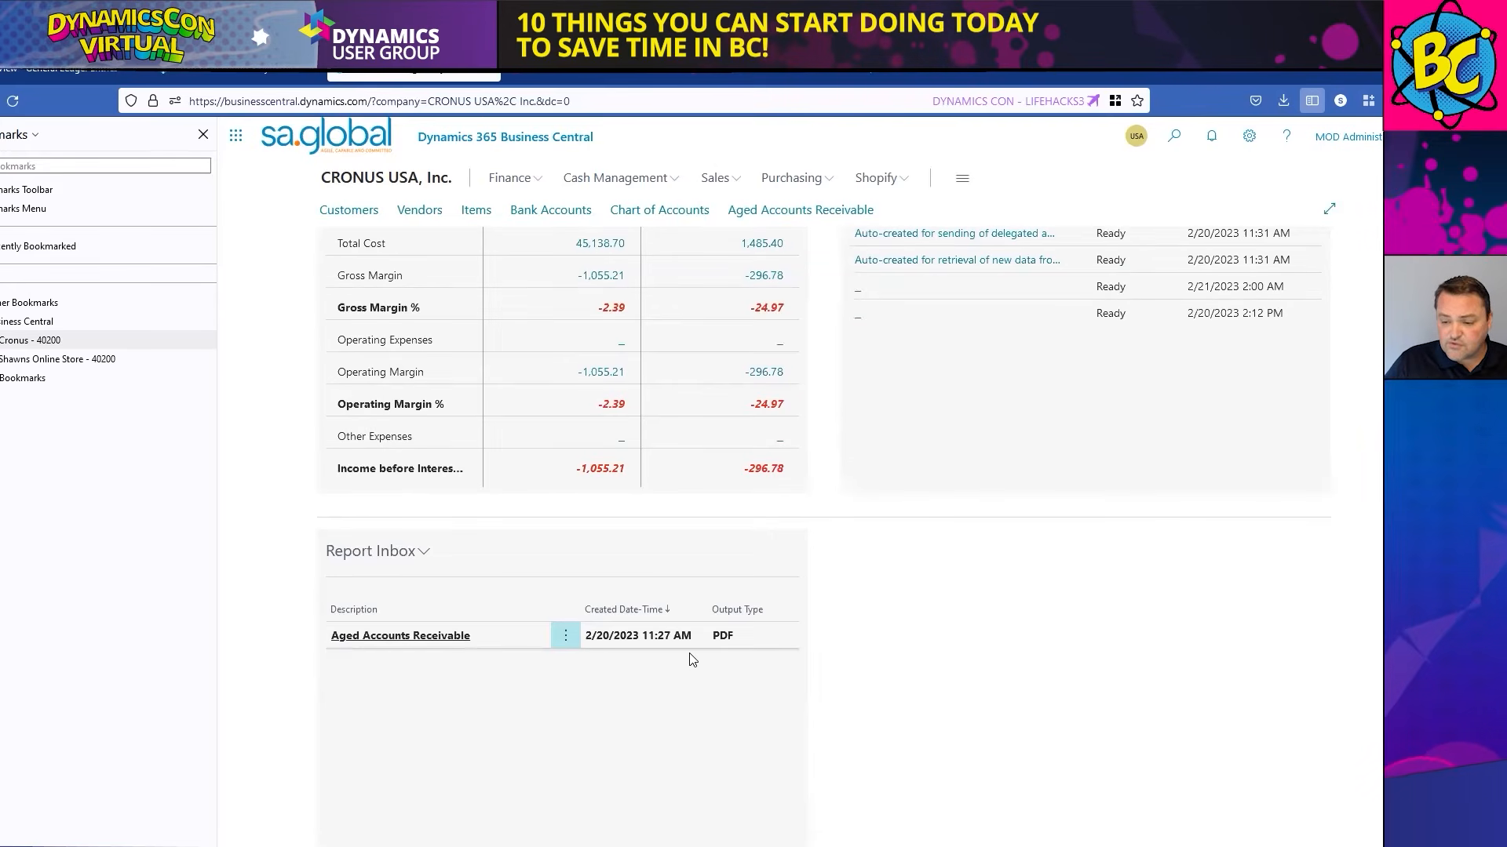
left_click(669, 645)
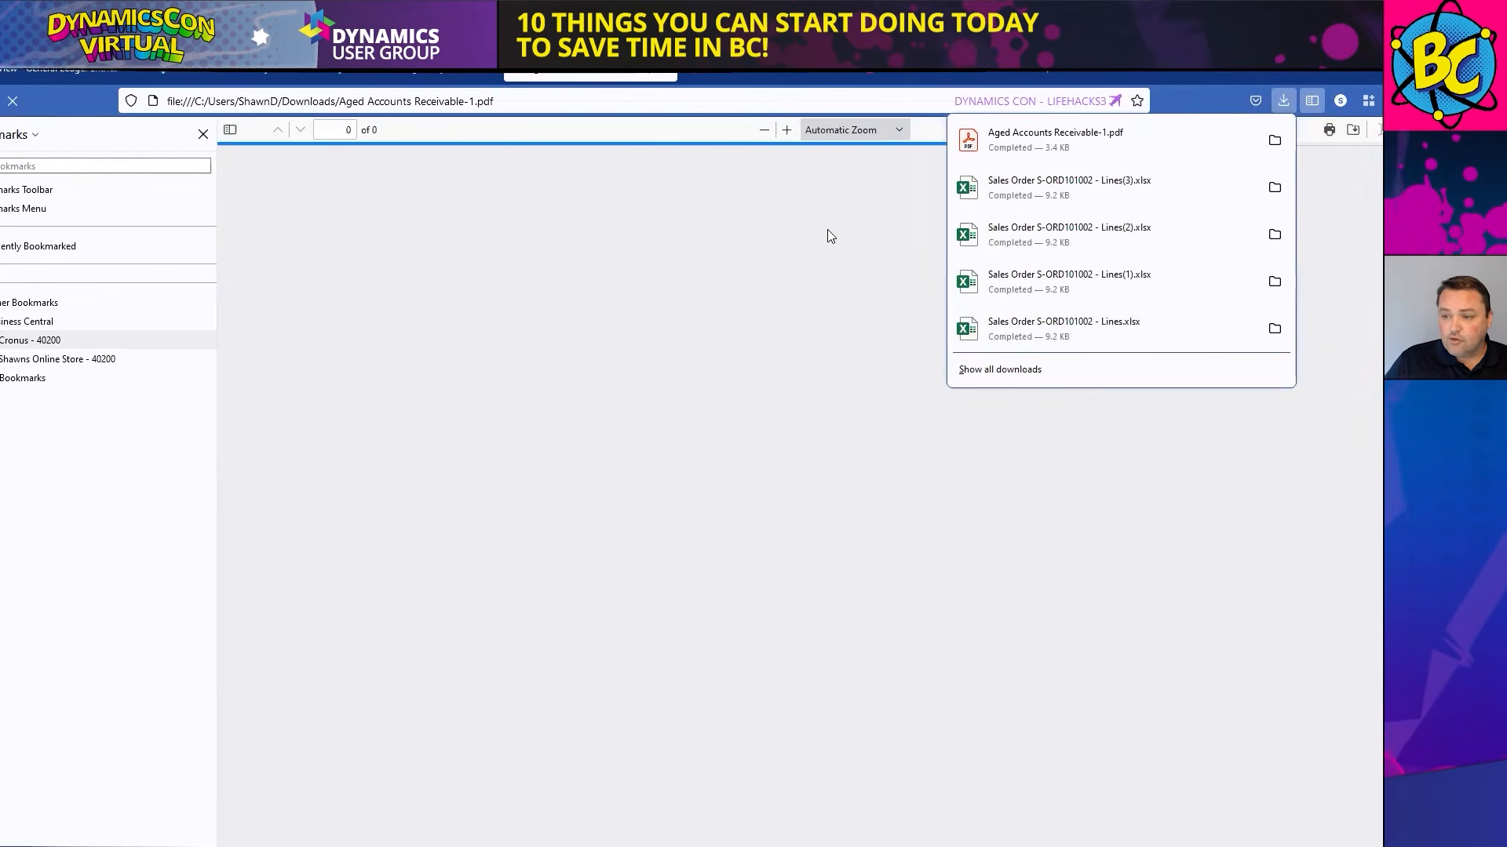
left_click(1100, 525)
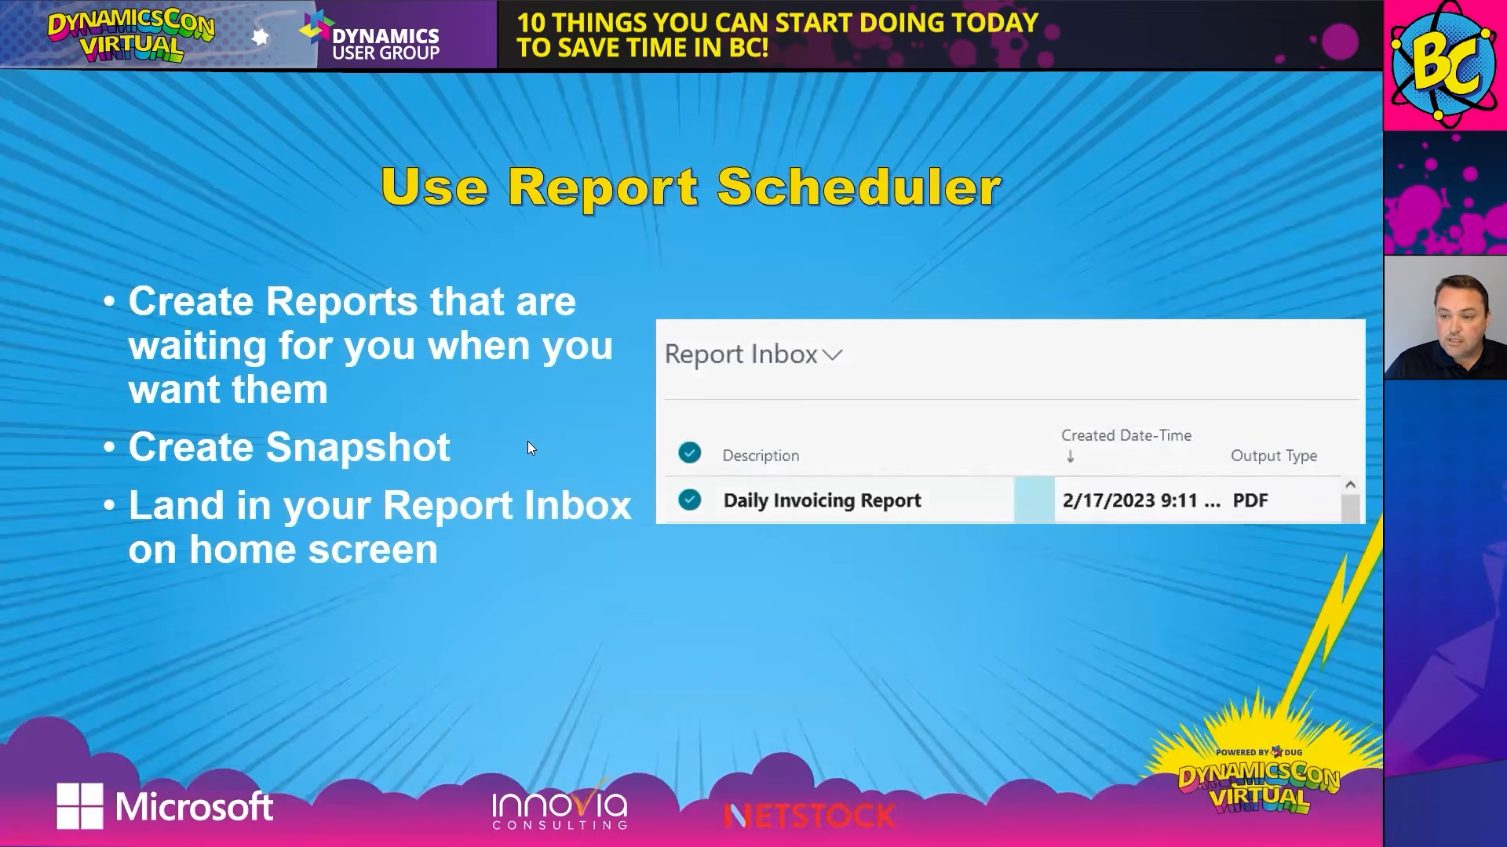
key("Right")
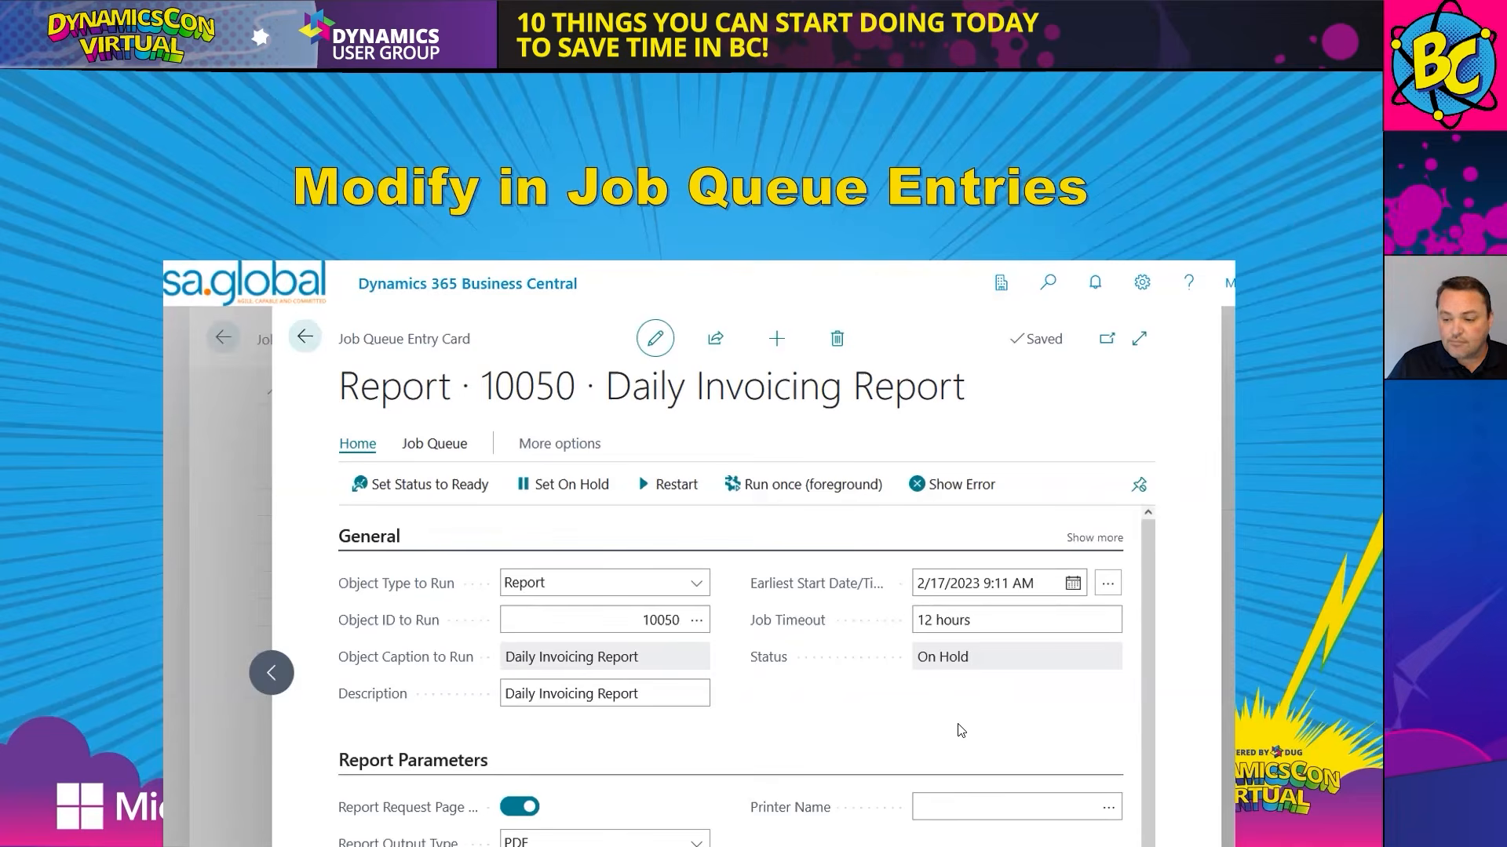
key("Left")
key("Right")
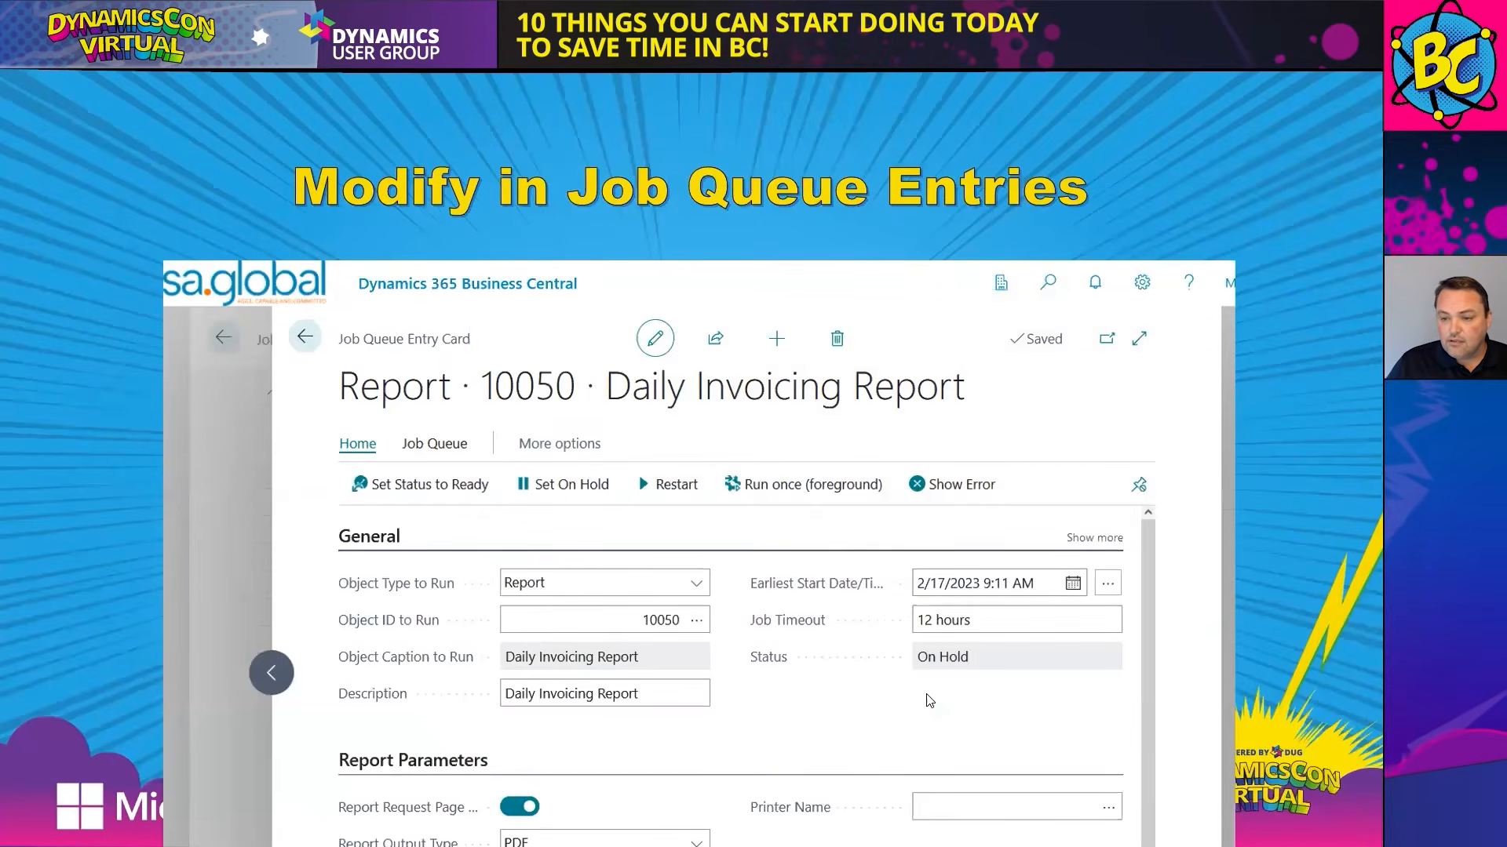